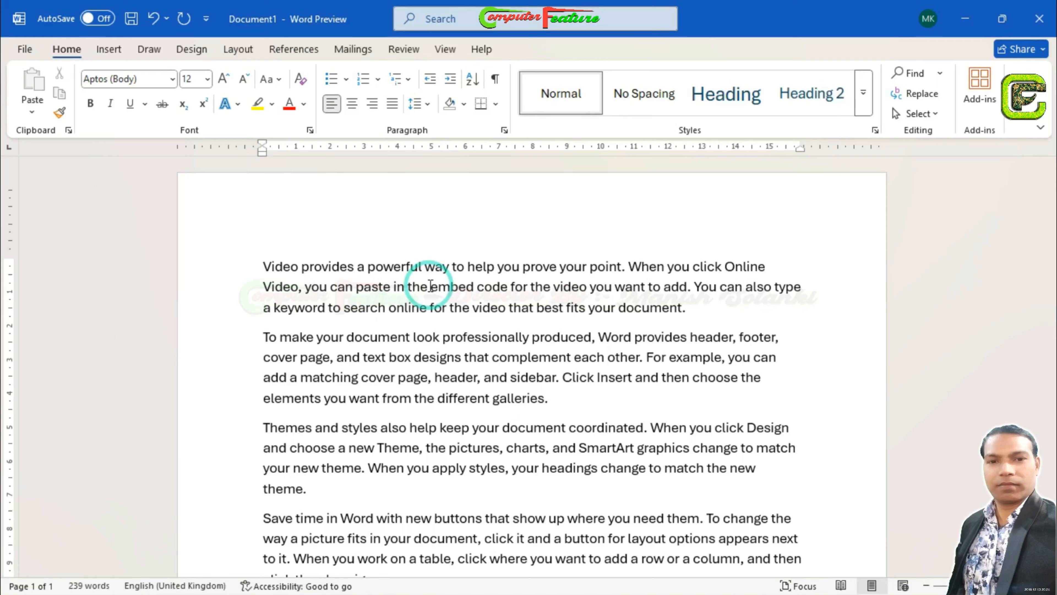
- Split the first paragraph after "Video provides a powerful way" so the remaining text starts a new paragraph
{"action": "key", "text": "ctrl+a"}
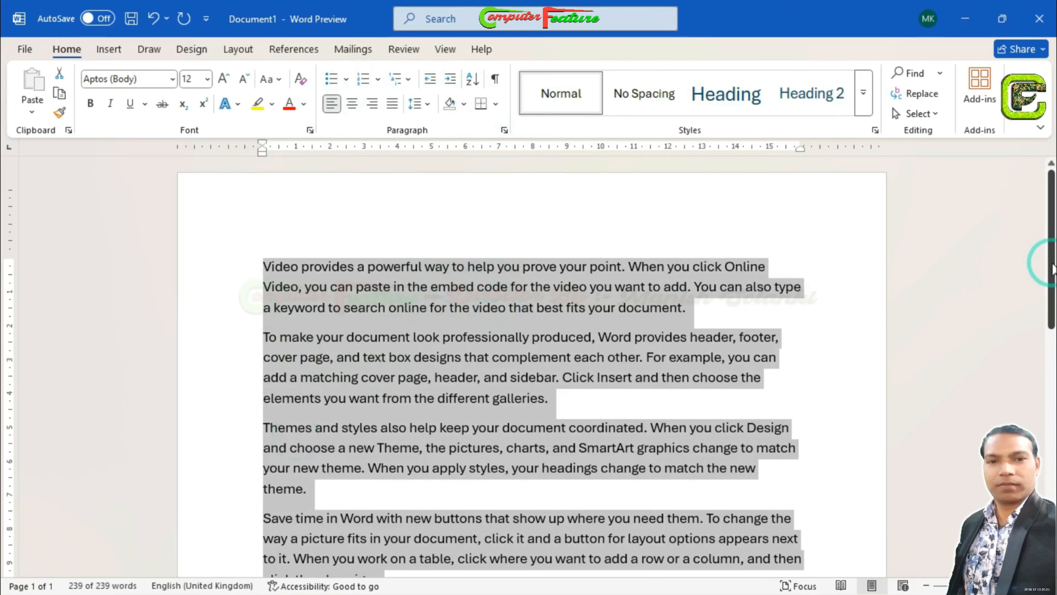
{"action": "mouse_move", "coordinate": [1049, 265]}
{"action": "left_mouse_down"}
{"action": "mouse_move", "coordinate": [1049, 285]}
{"action": "mouse_move", "coordinate": [1048, 269]}
{"action": "left_mouse_up"}
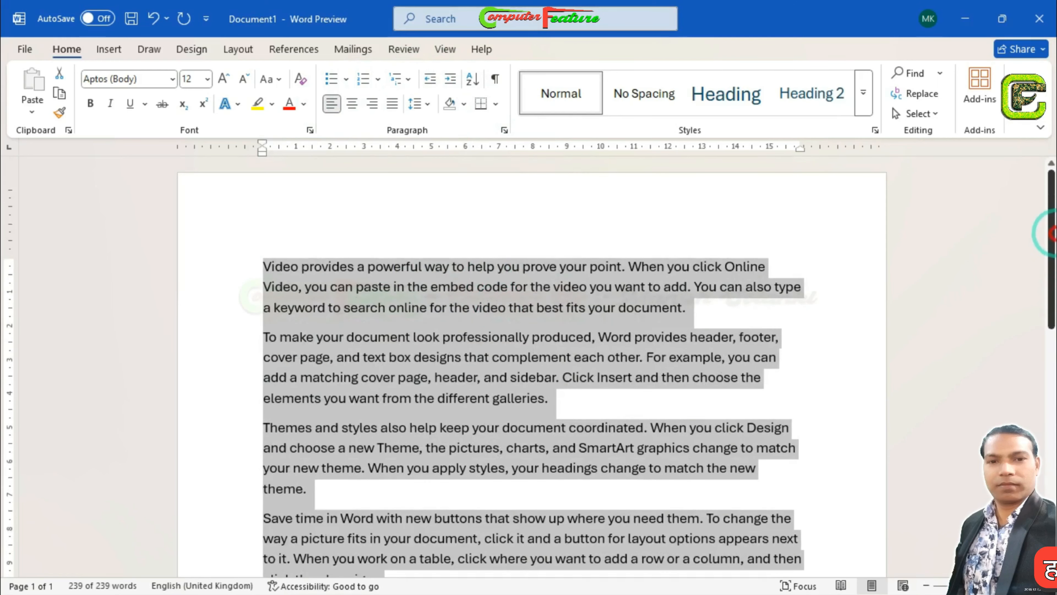
{"action": "left_click", "coordinate": [385, 289]}
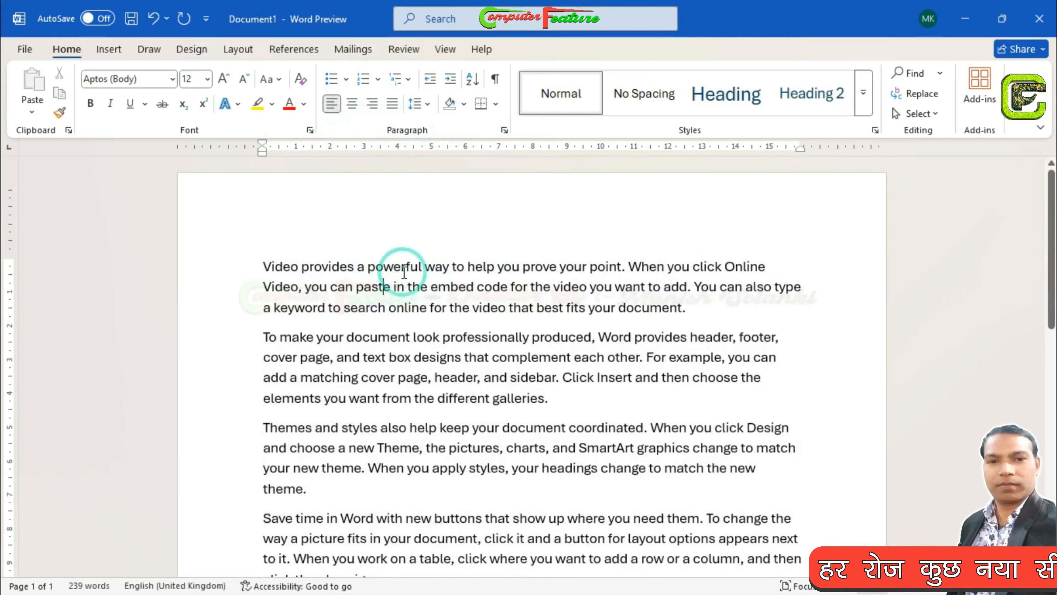
{"action": "left_click", "coordinate": [449, 263]}
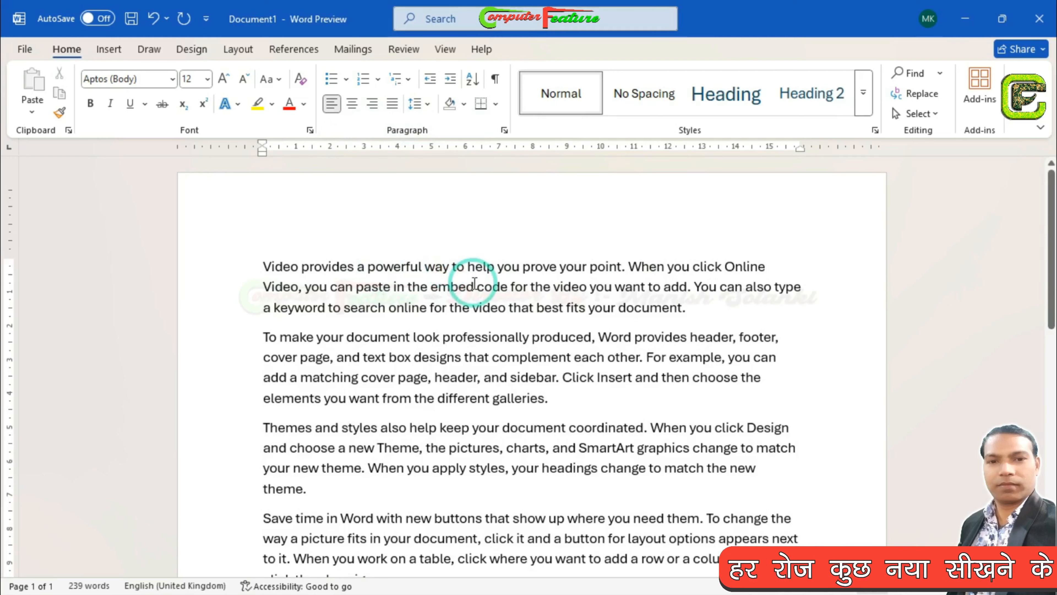
{"action": "key", "text": "Return"}
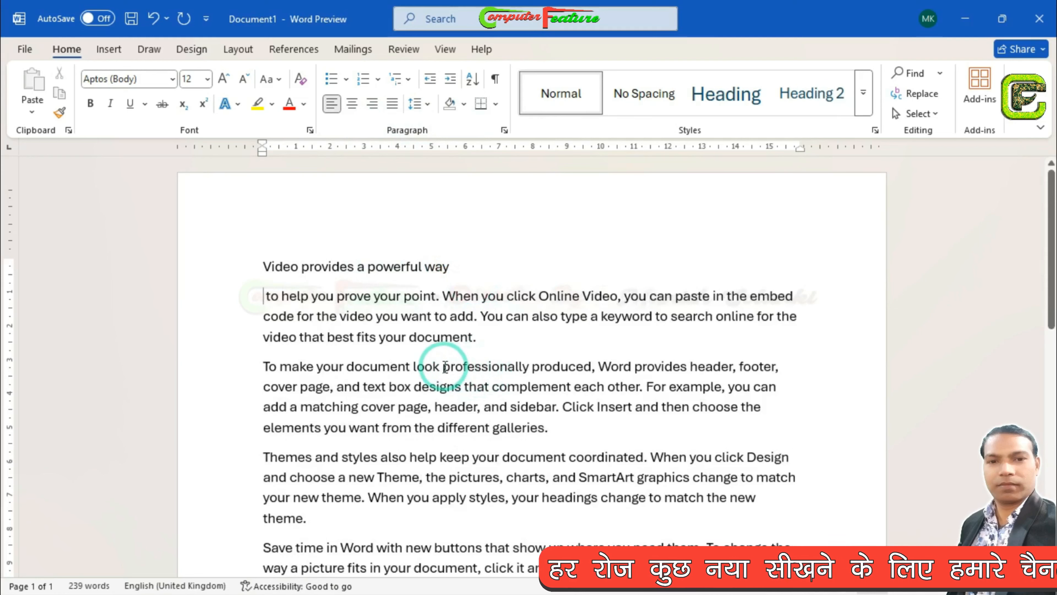
- Replace all the document text with an equals sign and enlarge it to 24 pt
{"action": "key", "text": "ctrl+a"}
{"action": "key", "text": "Delete"}
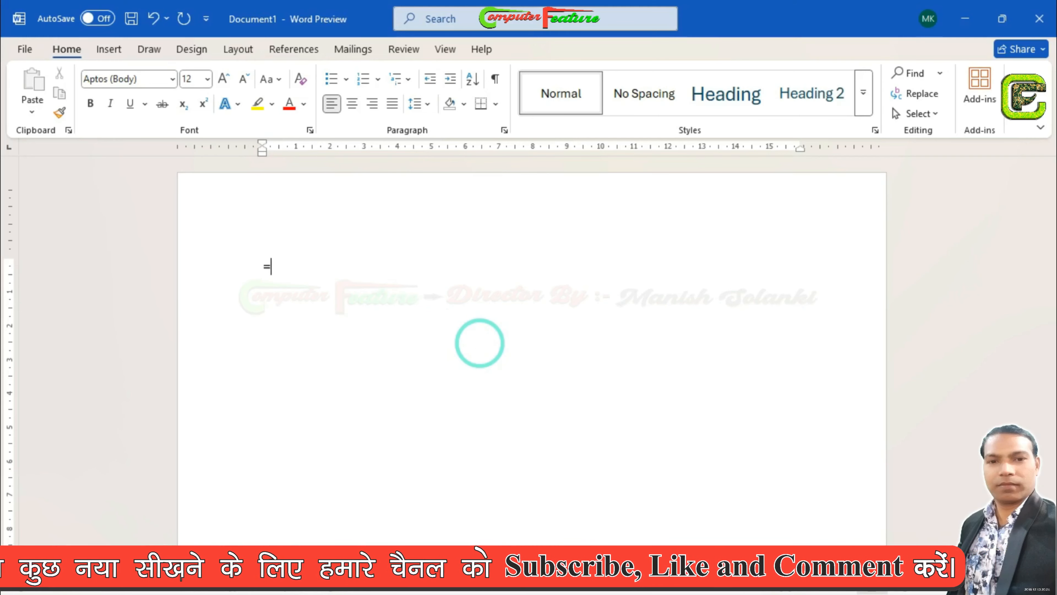
{"action": "key", "text": "ctrl+a"}
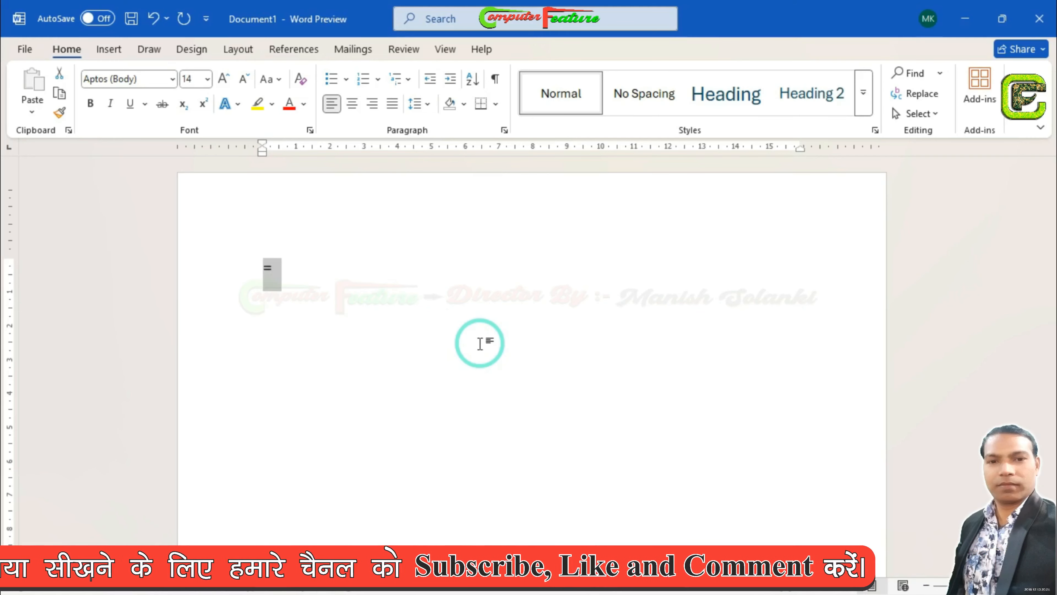
{"action": "key", "text": "ctrl+shift+period"}
{"action": "key", "text": "ctrl+shift+period"}
{"action": "key", "text": "ctrl+shift+period"}
{"action": "key", "text": "ctrl+shift+period"}
{"action": "key", "text": "ctrl+shift+period"}
{"action": "left_click", "coordinate": [480, 344]}
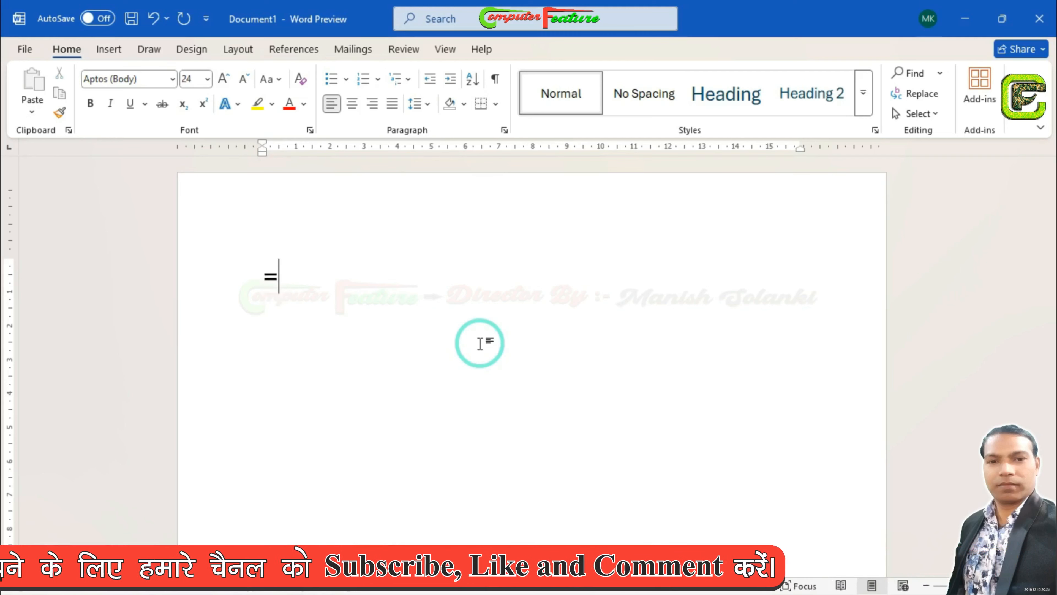
- Complete the formula as =rand() and run it to generate sample paragraphs
{"action": "type", "text": "rand"}
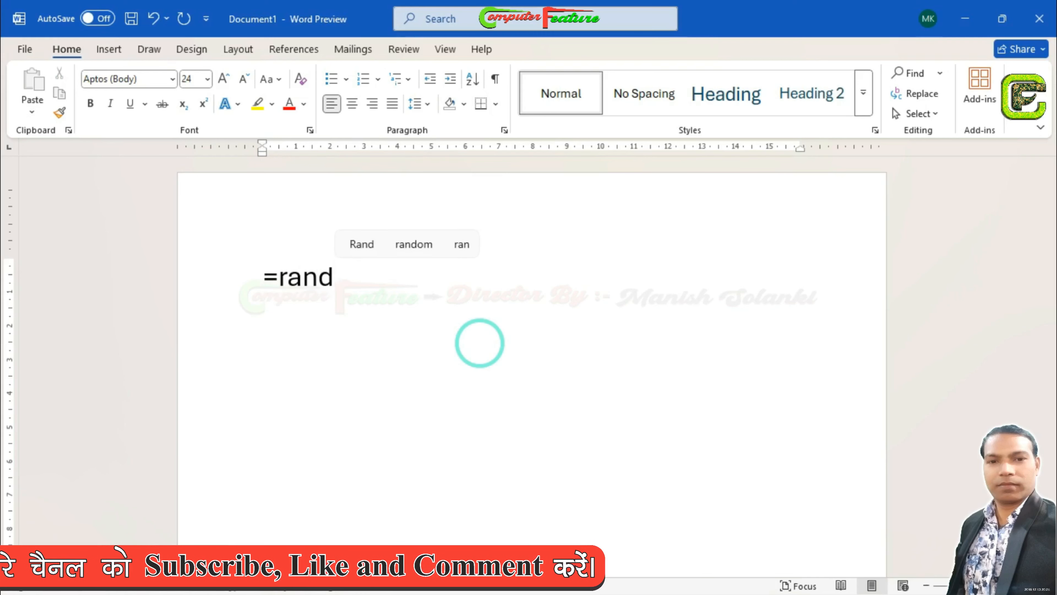
{"action": "type", "text": "()"}
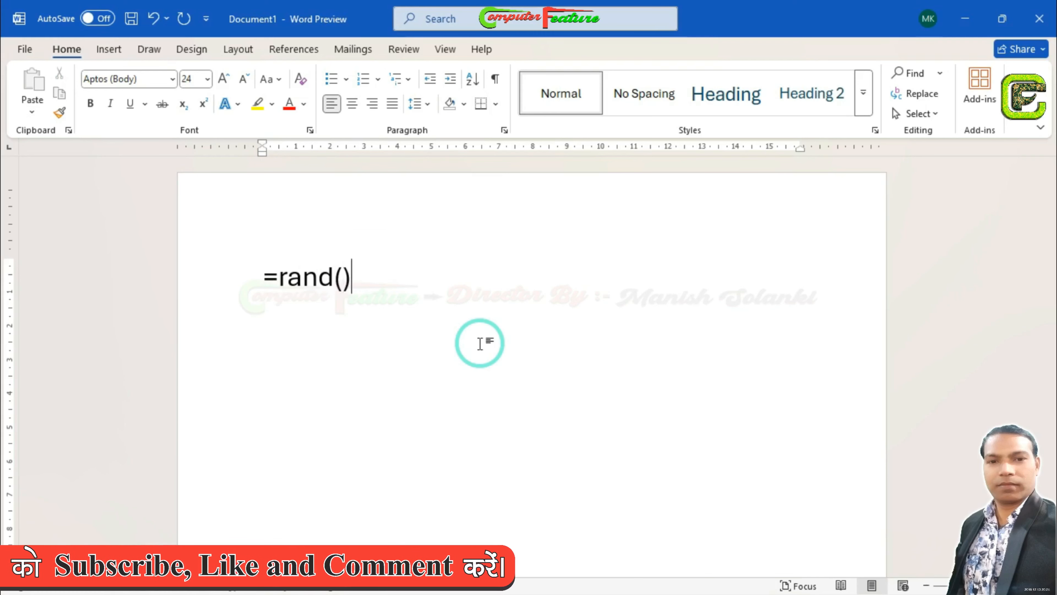
{"action": "key", "text": "Return"}
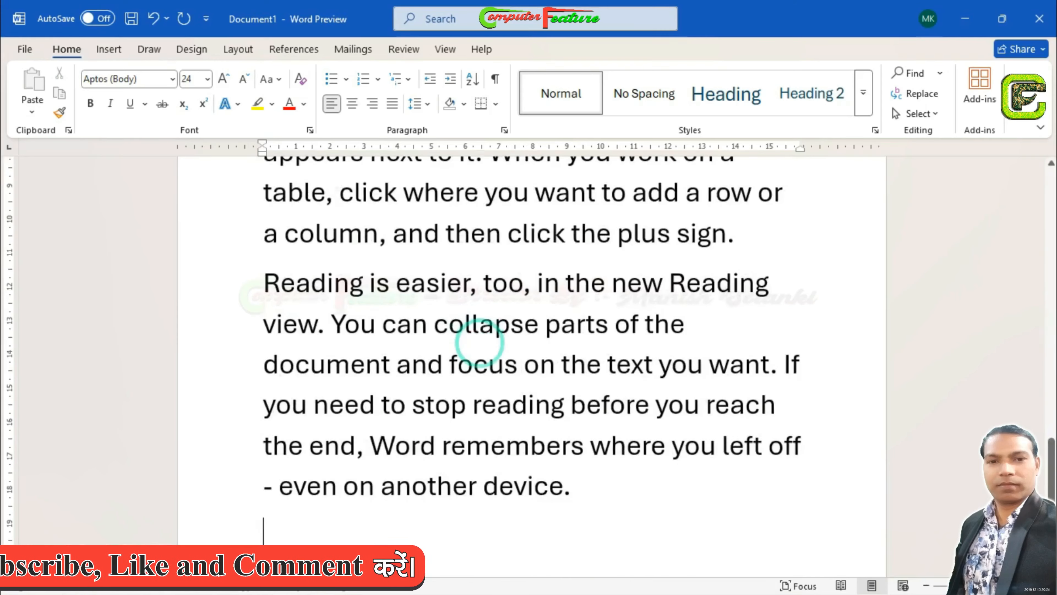
- Reduce the font size of all the generated text to 12 pt
{"action": "key", "text": "ctrl+a"}
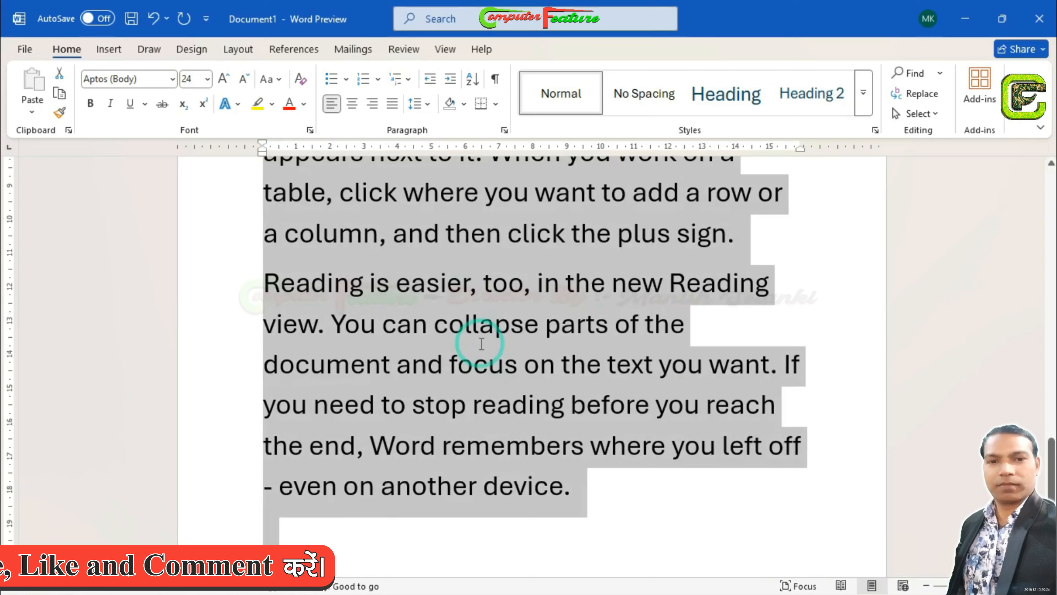
{"action": "key", "text": "Delete"}
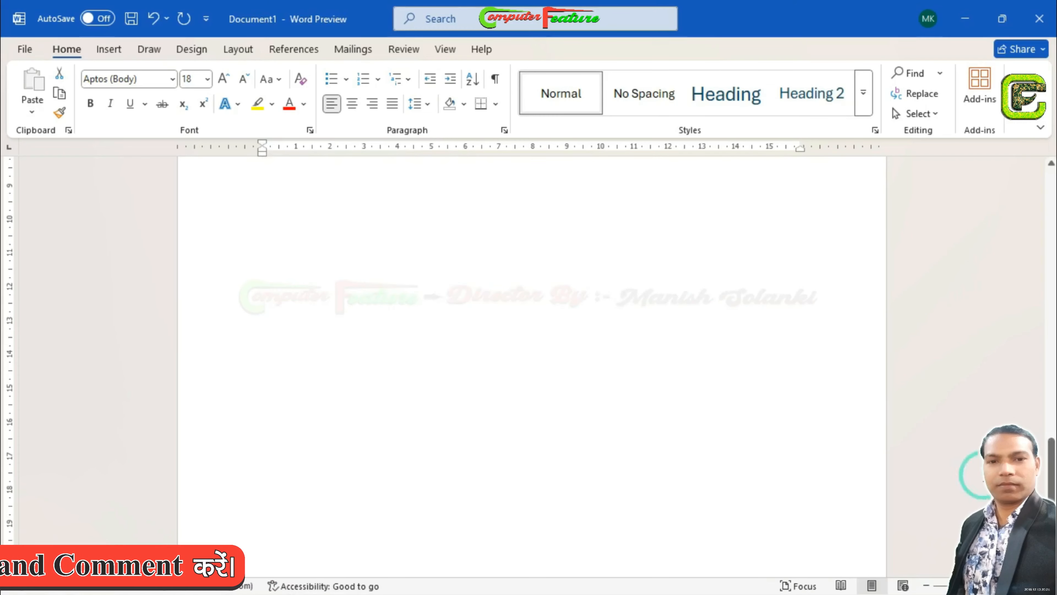
{"action": "left_click_drag", "start_coordinate": [1052, 487], "coordinate": [1052, 208]}
{"action": "left_click", "coordinate": [245, 79]}
{"action": "left_click", "coordinate": [246, 80]}
{"action": "left_click", "coordinate": [247, 81]}
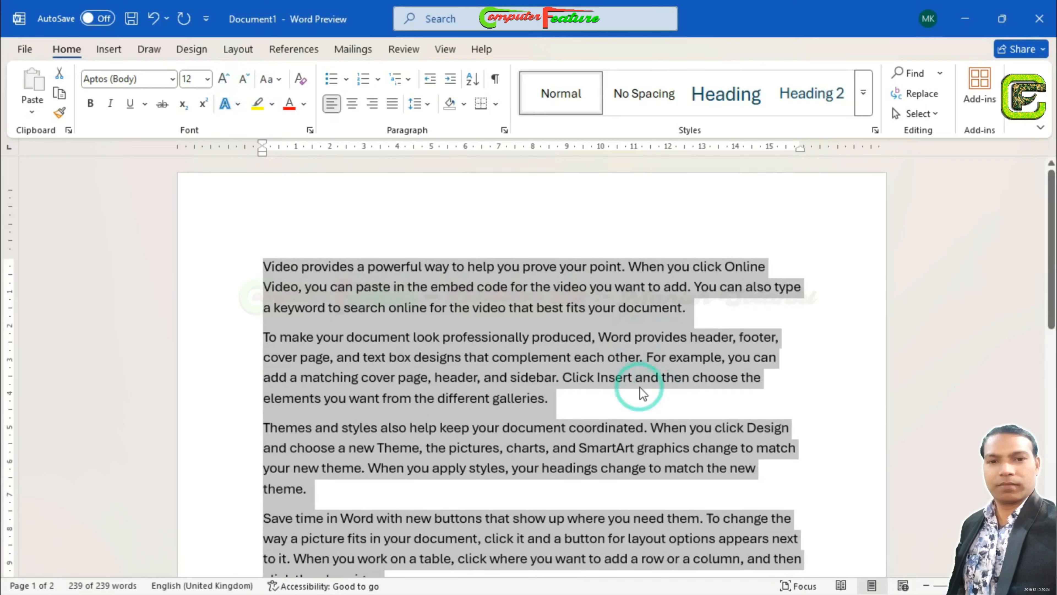
{"action": "left_click", "coordinate": [650, 378]}
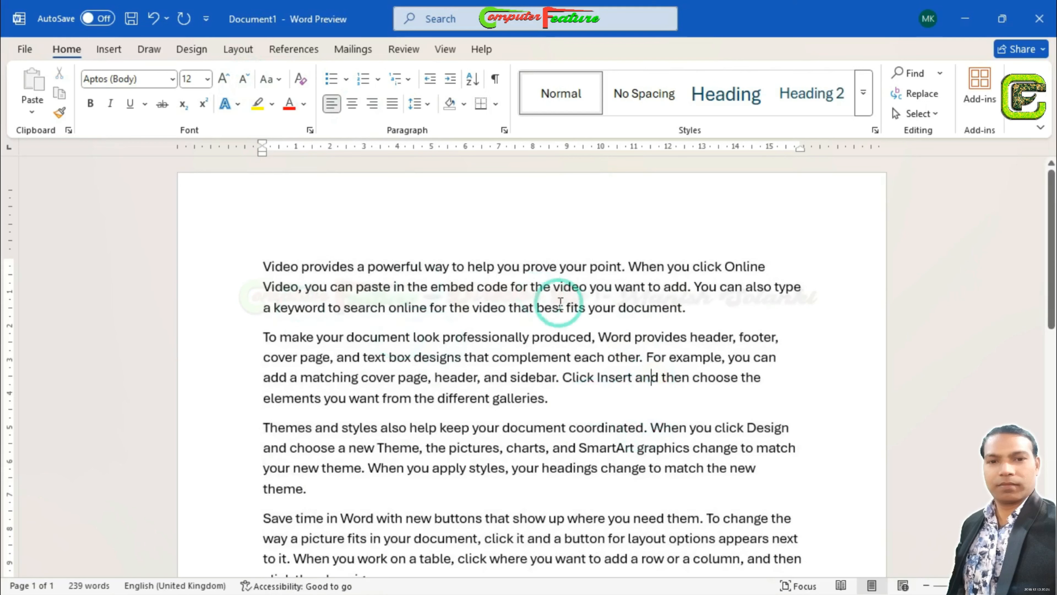
- Break the first three paragraphs after "powerful", "look" and "keep" so their opening words stand as separate heading lines
{"action": "left_click", "coordinate": [425, 269]}
{"action": "key", "text": "Return"}
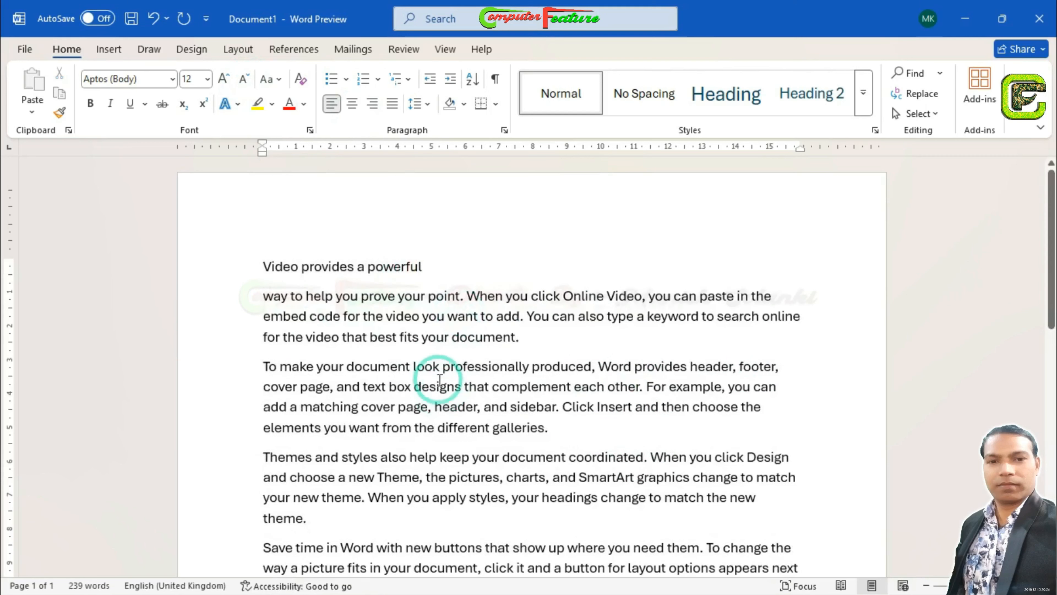
{"action": "left_click", "coordinate": [440, 367]}
{"action": "key", "text": "Return"}
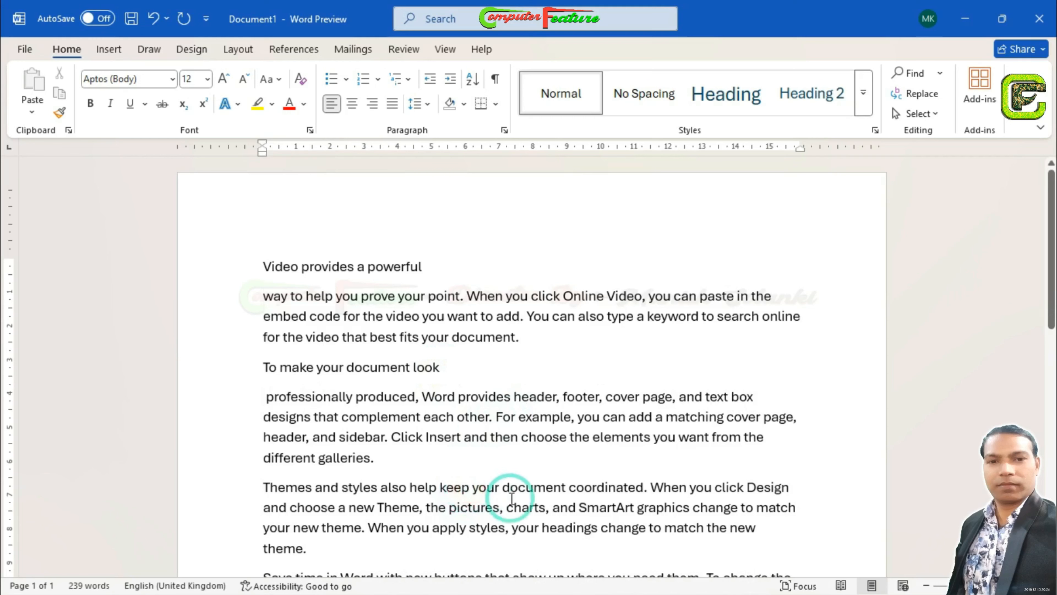
{"action": "key", "text": "Return"}
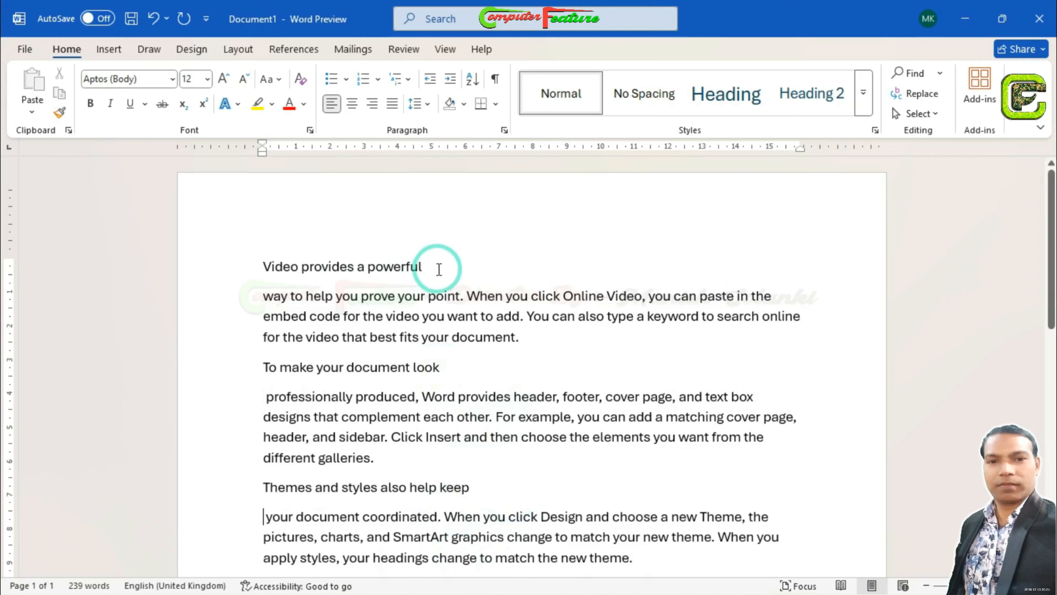
- Center the heading line "Video provides a powerful" and enlarge it to 18 pt
{"action": "left_click_drag", "start_coordinate": [439, 269], "coordinate": [271, 270]}
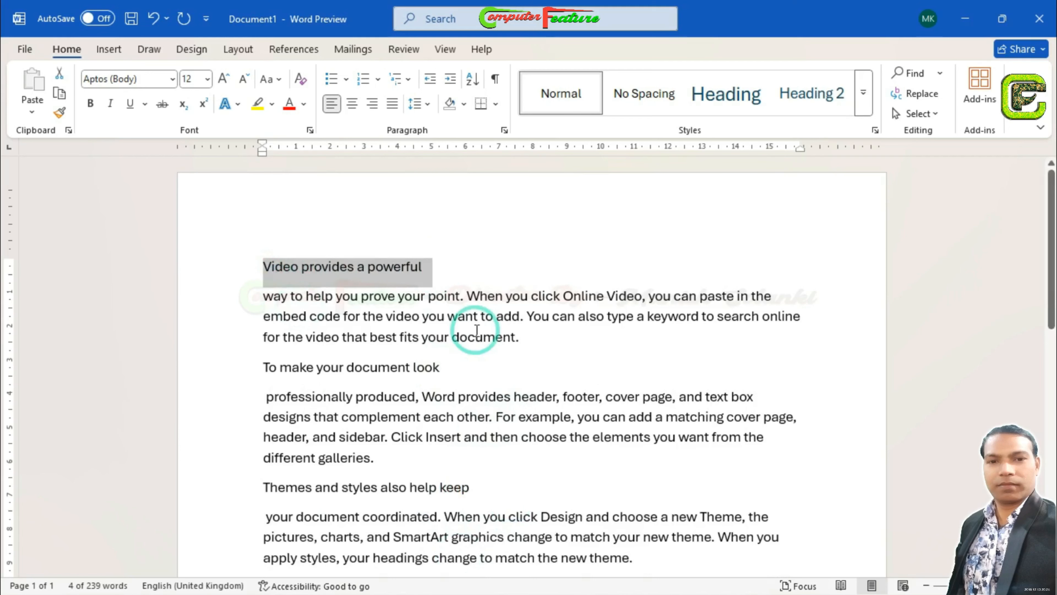
{"action": "left_click", "coordinate": [353, 109]}
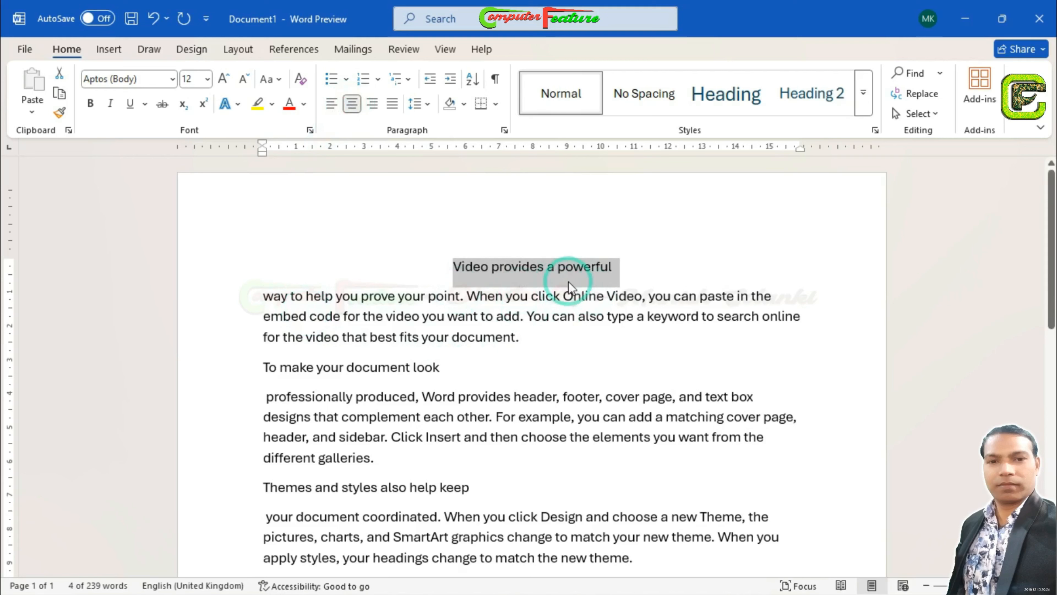
{"action": "left_click", "coordinate": [224, 79]}
{"action": "left_click", "coordinate": [223, 79]}
{"action": "left_click", "coordinate": [224, 79]}
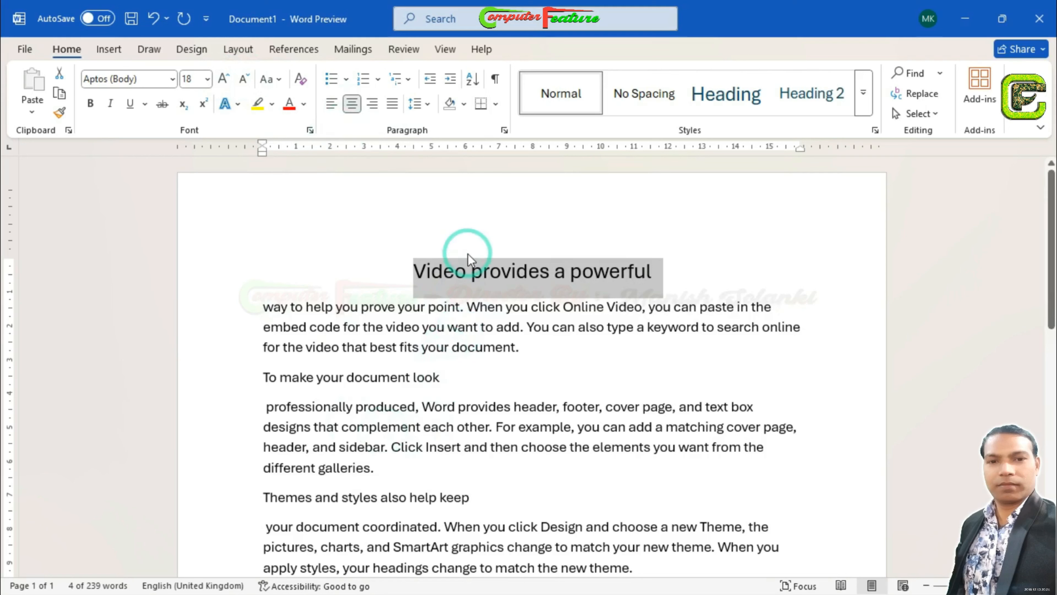
- Try right and left alignment on the "Video provides a powerful" heading and return it to centered
{"action": "left_click", "coordinate": [375, 109]}
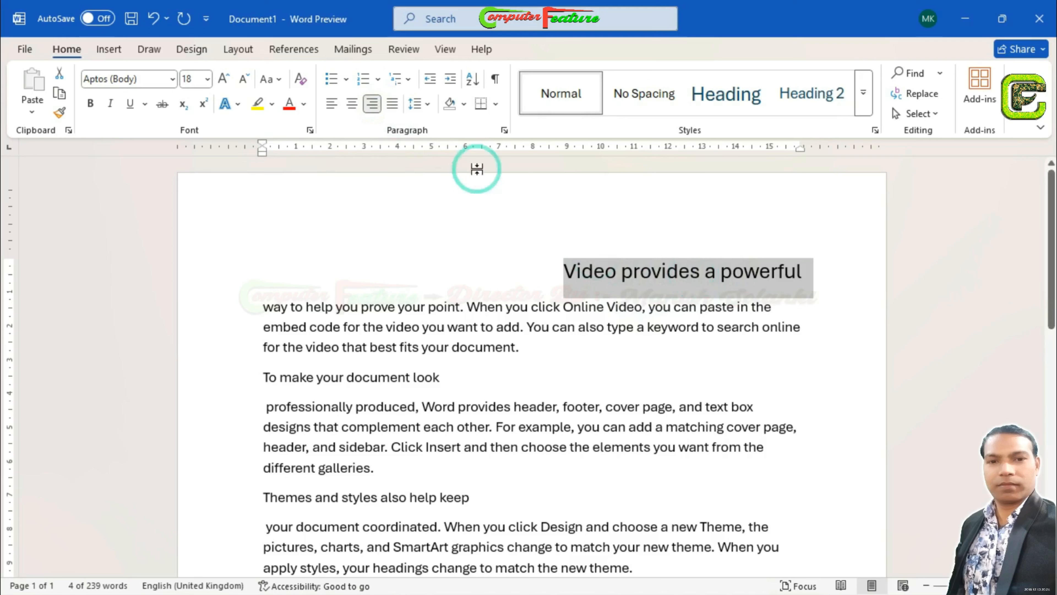
{"action": "left_click", "coordinate": [330, 105]}
{"action": "left_click", "coordinate": [352, 104]}
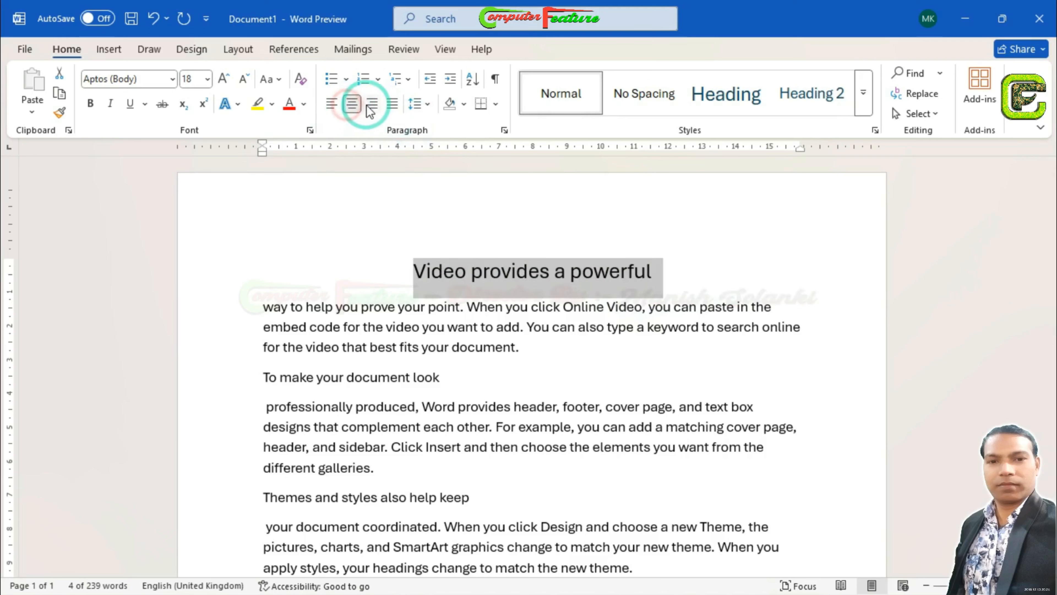
{"action": "left_click", "coordinate": [372, 109]}
{"action": "left_click", "coordinate": [352, 104]}
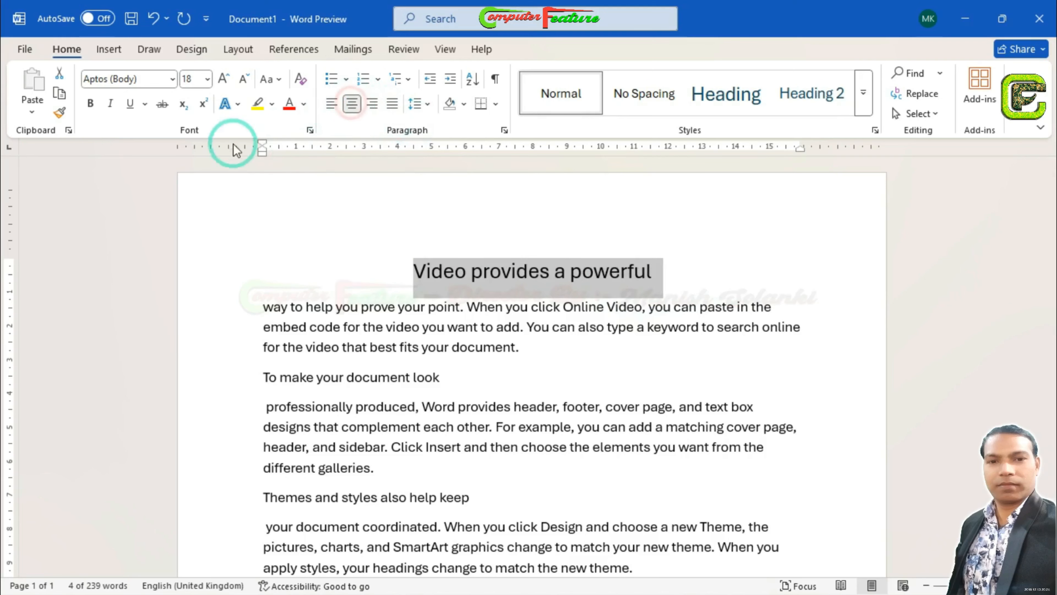
{"action": "left_click", "coordinate": [621, 345]}
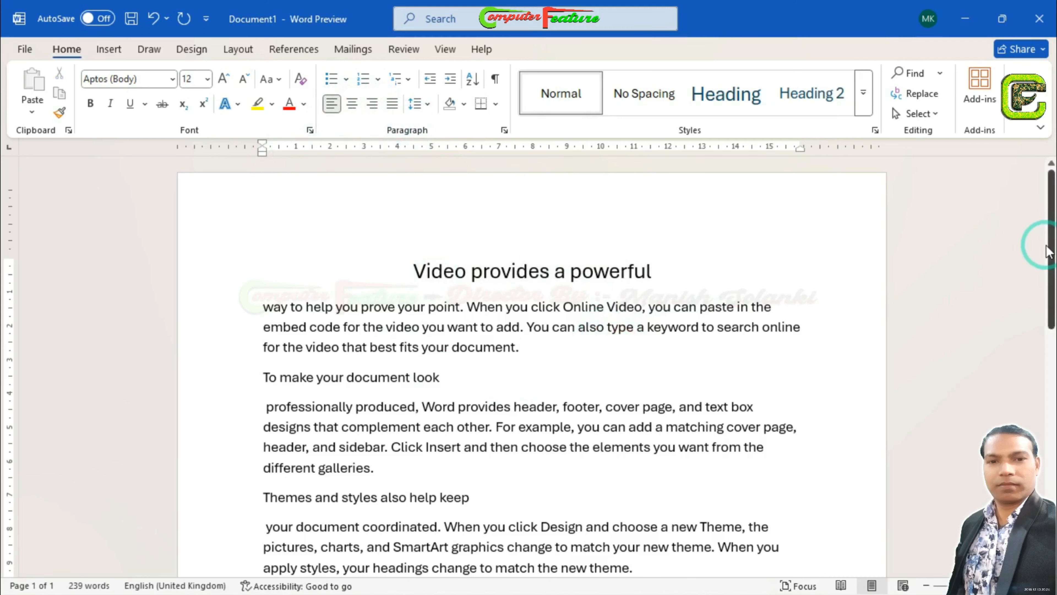
{"action": "mouse_move", "coordinate": [1052, 221]}
{"action": "left_mouse_down"}
{"action": "mouse_move", "coordinate": [1052, 251]}
{"action": "mouse_move", "coordinate": [1052, 214]}
{"action": "left_mouse_up"}
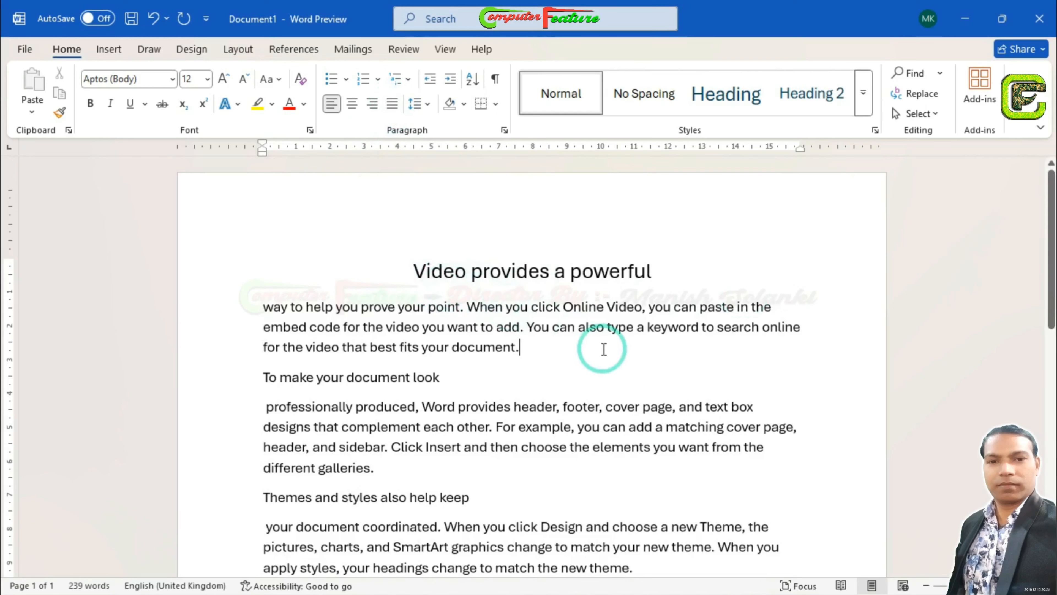
- Replace the entire document text with fresh sample paragraphs generated by =rand()
{"action": "key", "text": "ctrl+a"}
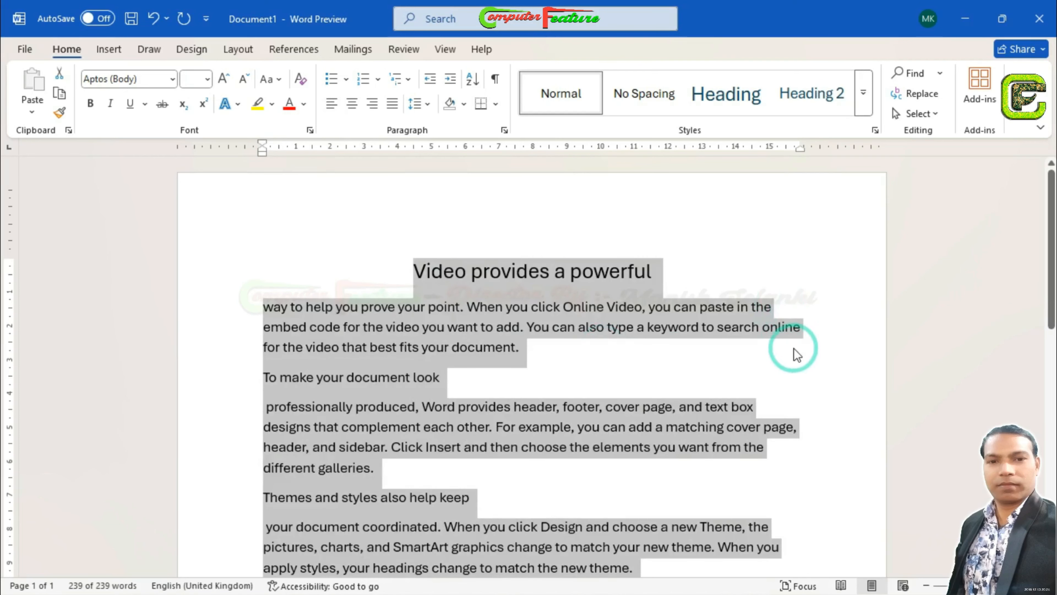
{"action": "type", "text": "=r"}
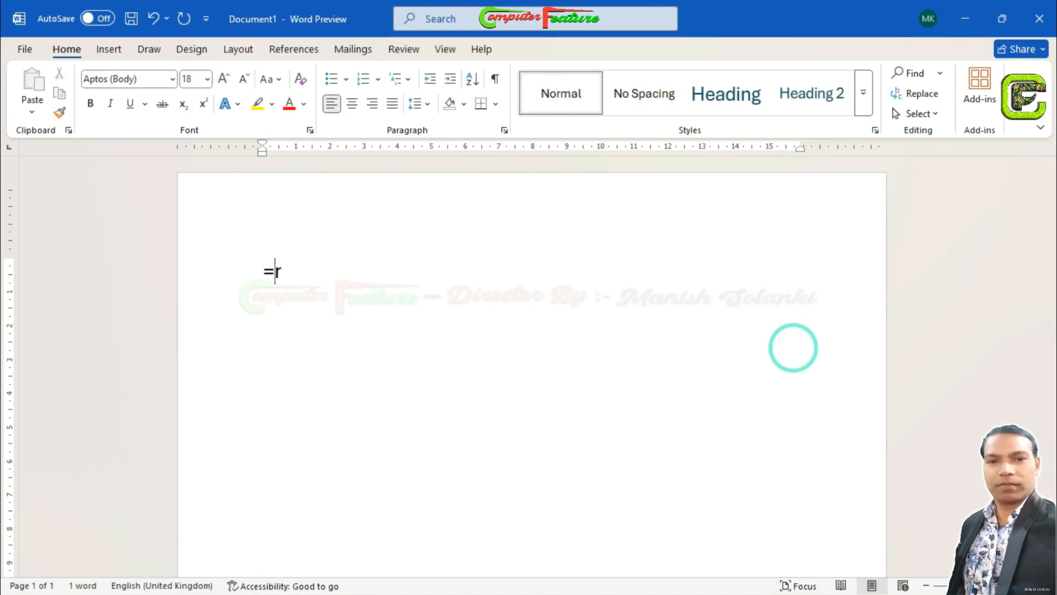
{"action": "type", "text": "and"}
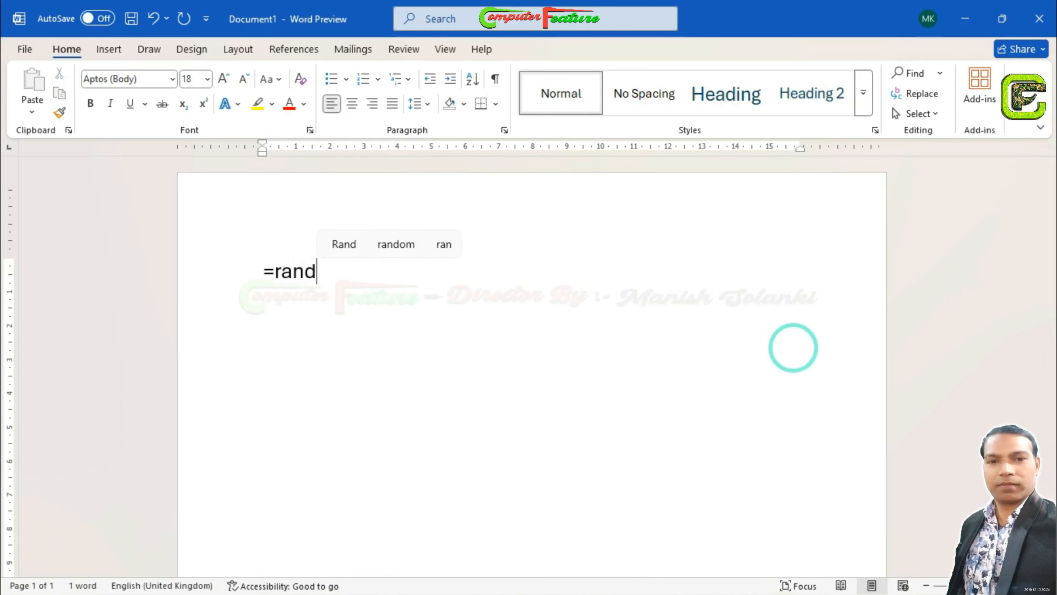
{"action": "type", "text": "()"}
{"action": "key", "text": "Return"}
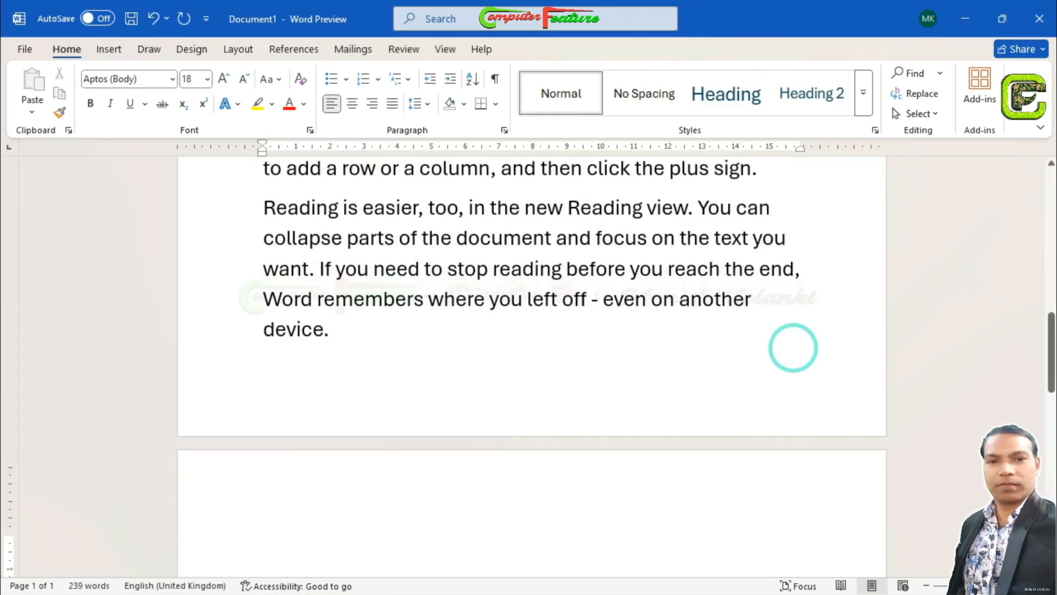
- Review the opening paragraph of the generated text by highlighting most of it and clearing the selection
{"action": "left_click", "coordinate": [1055, 254]}
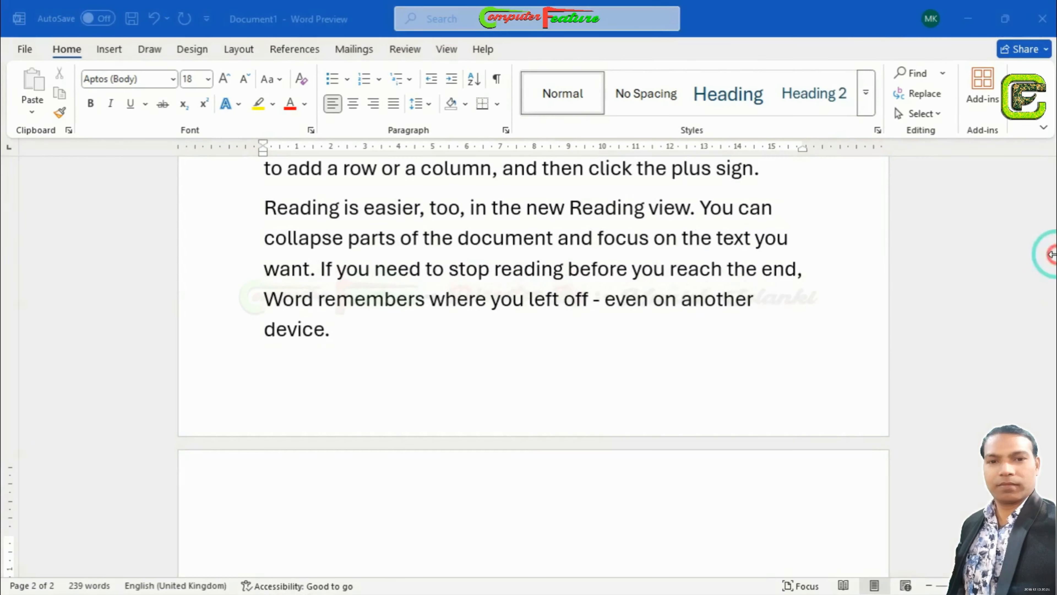
{"action": "left_click", "coordinate": [998, 310]}
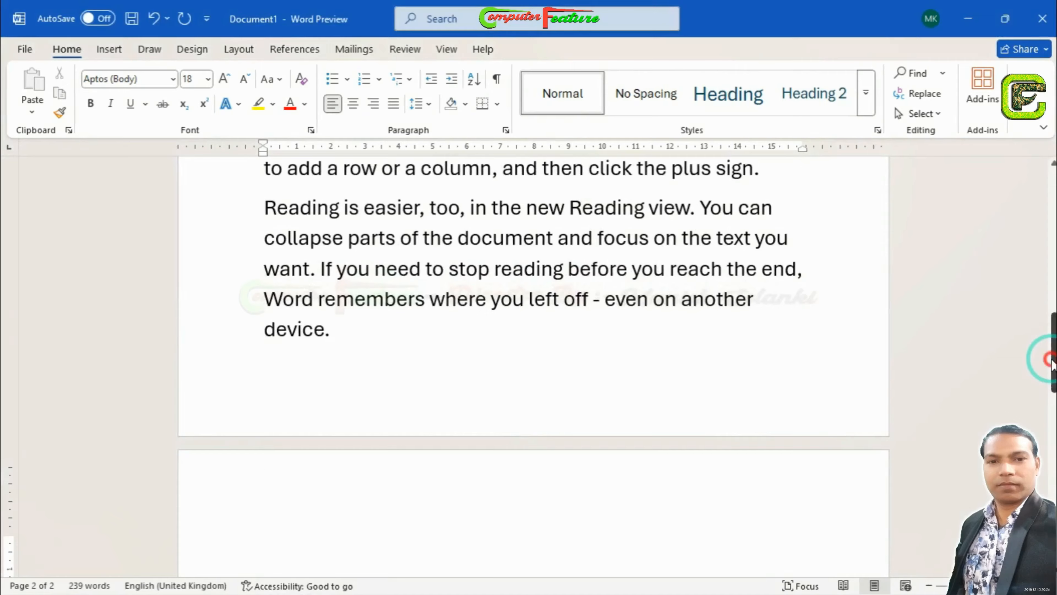
{"action": "left_click_drag", "start_coordinate": [1052, 363], "coordinate": [1049, 200]}
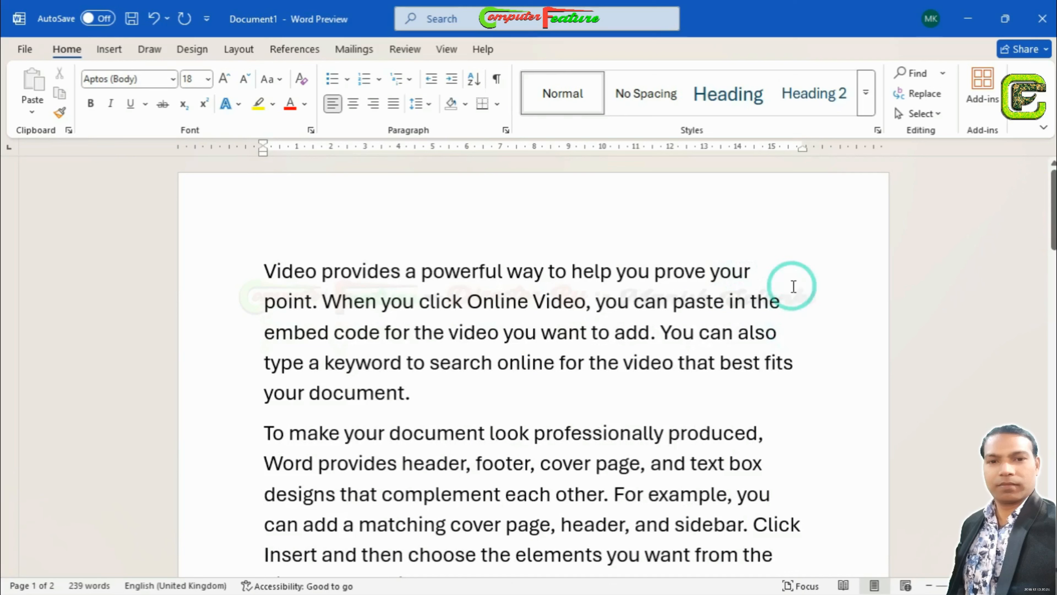
{"action": "left_click_drag", "start_coordinate": [264, 274], "coordinate": [267, 393]}
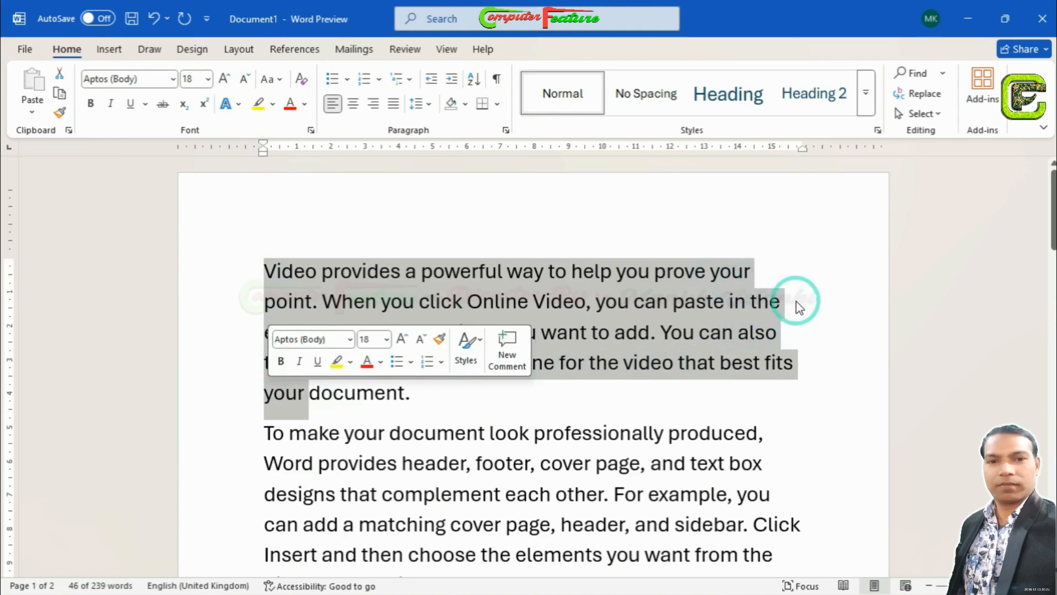
{"action": "left_click", "coordinate": [751, 333]}
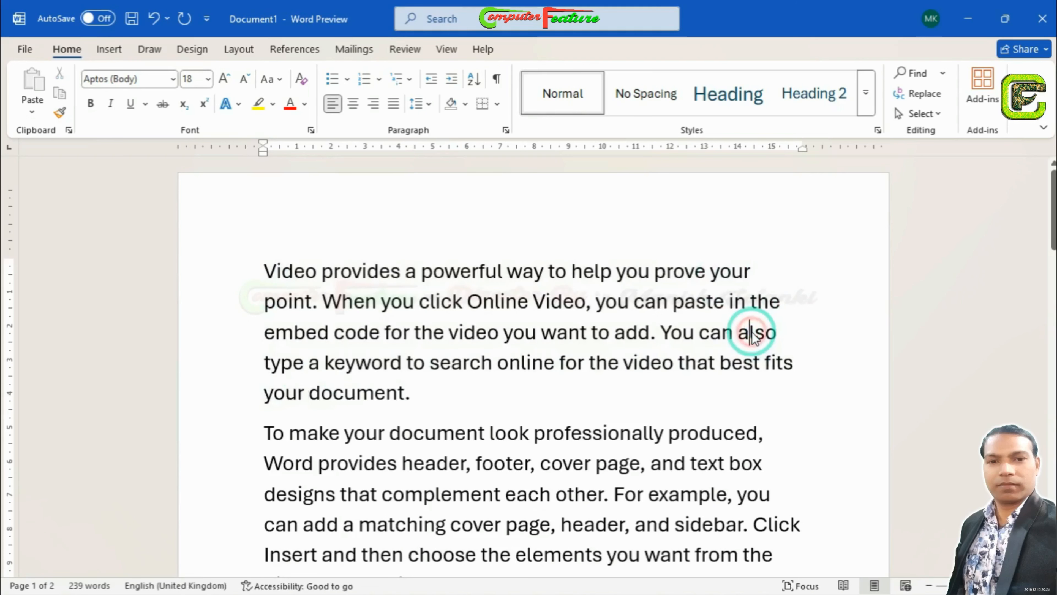
- Try justified and then centered alignment on the entire document text, highlighting the opening paragraph to check the centered layout
{"action": "key", "text": "ctrl+a"}
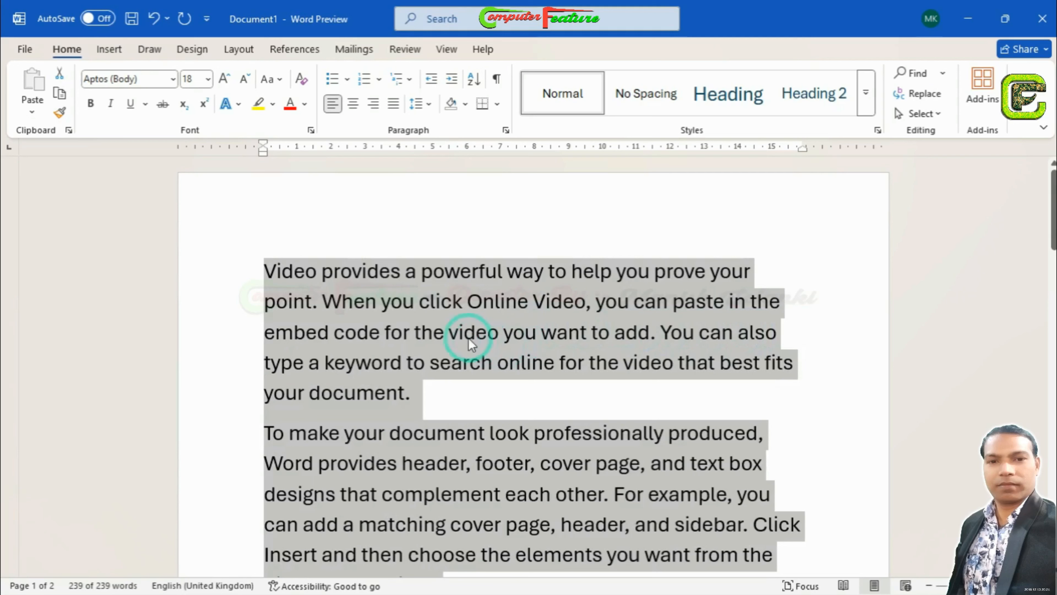
{"action": "left_click", "coordinate": [393, 104]}
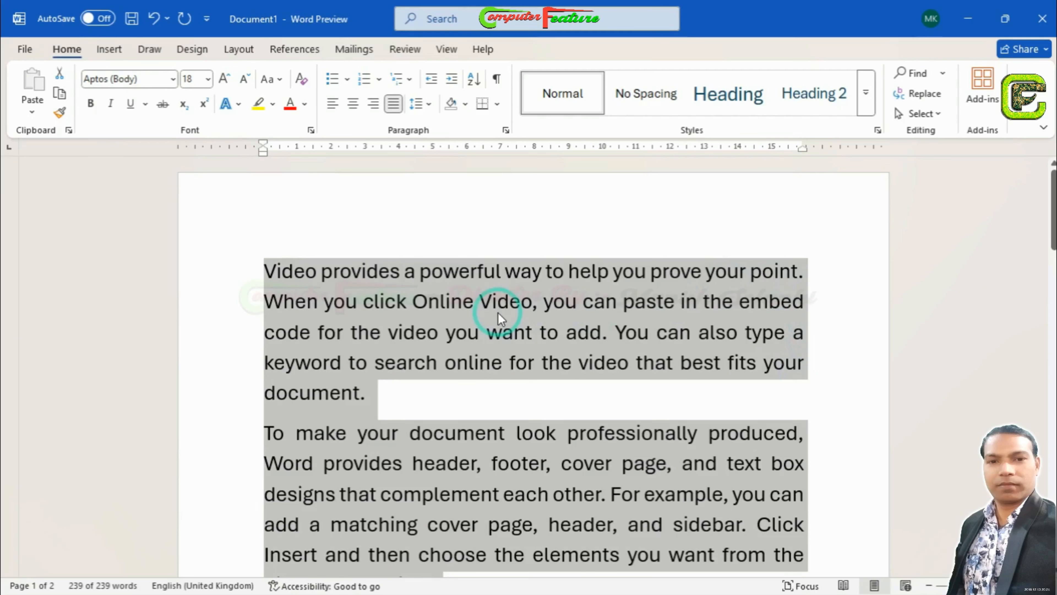
{"action": "key", "text": "ctrl+e"}
{"action": "left_click", "coordinate": [518, 333]}
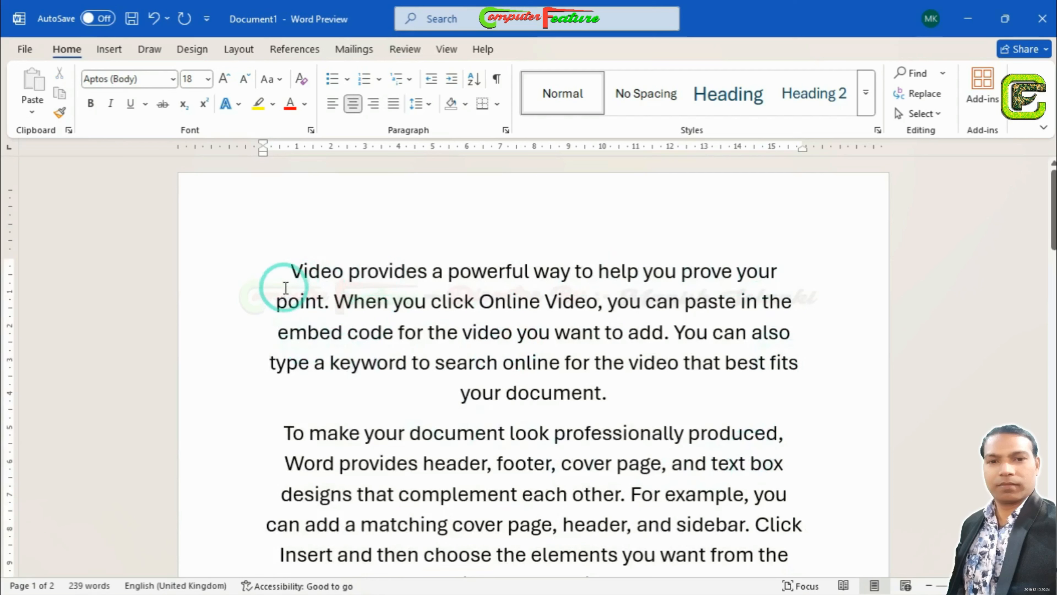
{"action": "left_click_drag", "start_coordinate": [298, 273], "coordinate": [800, 430]}
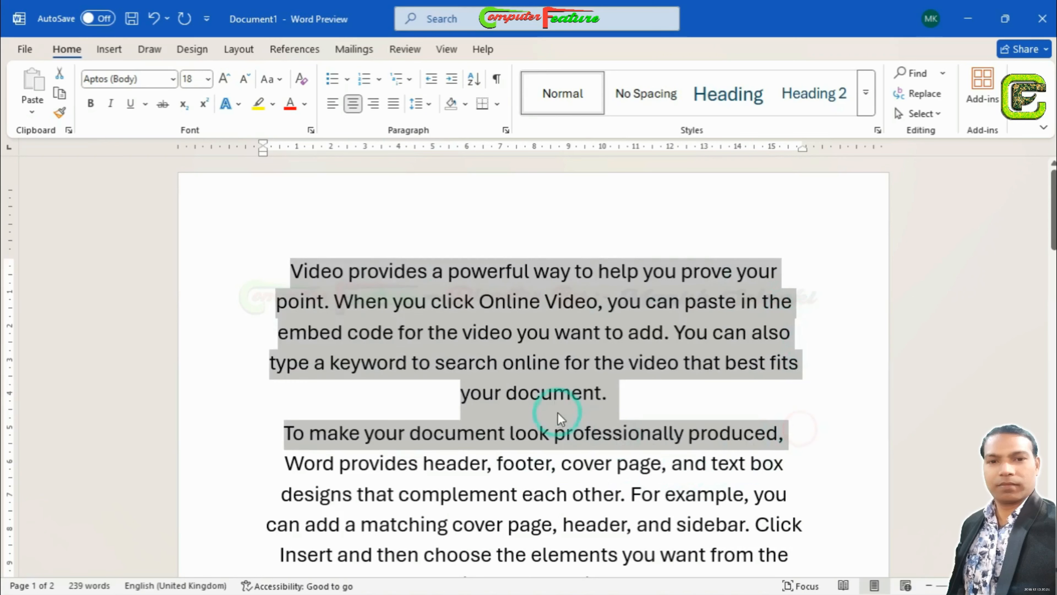
{"action": "left_click", "coordinate": [557, 385]}
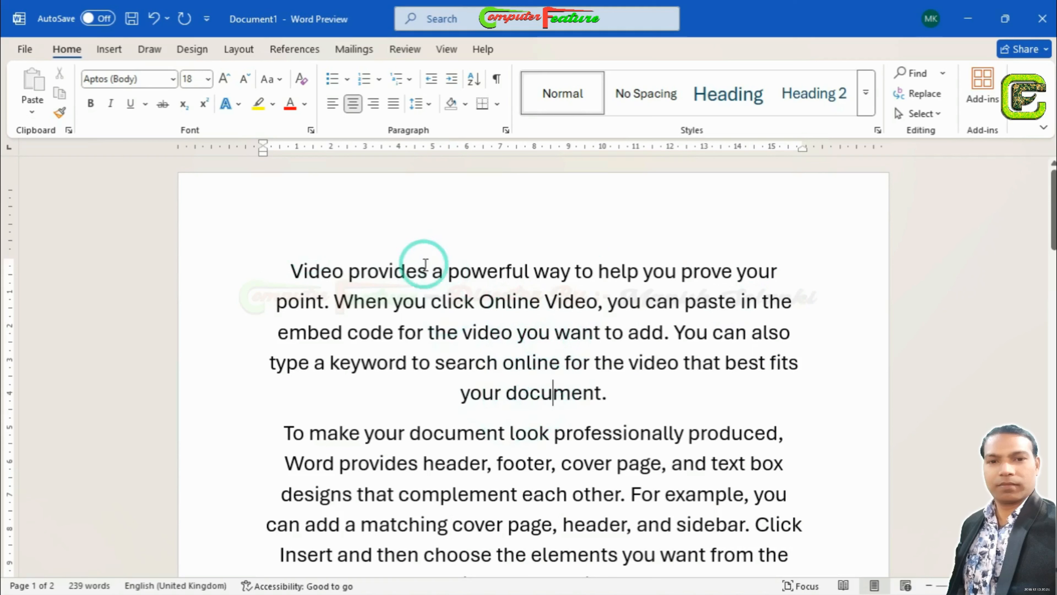
- Switch the entire document text through left, right and centered alignment, ending with justified alignment
{"action": "key", "text": "ctrl+a"}
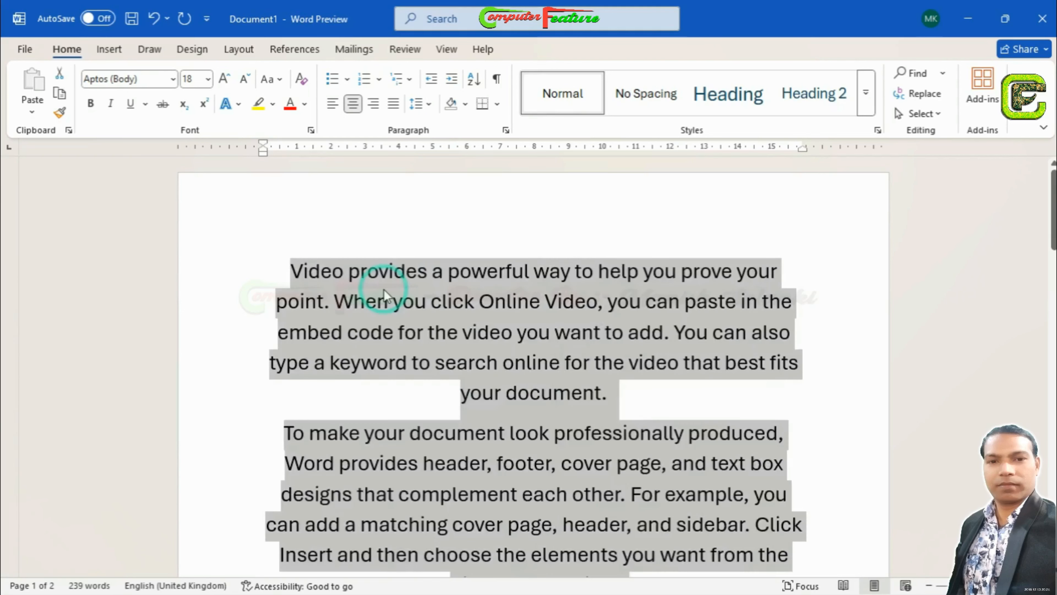
{"action": "key", "text": "ctrl+l"}
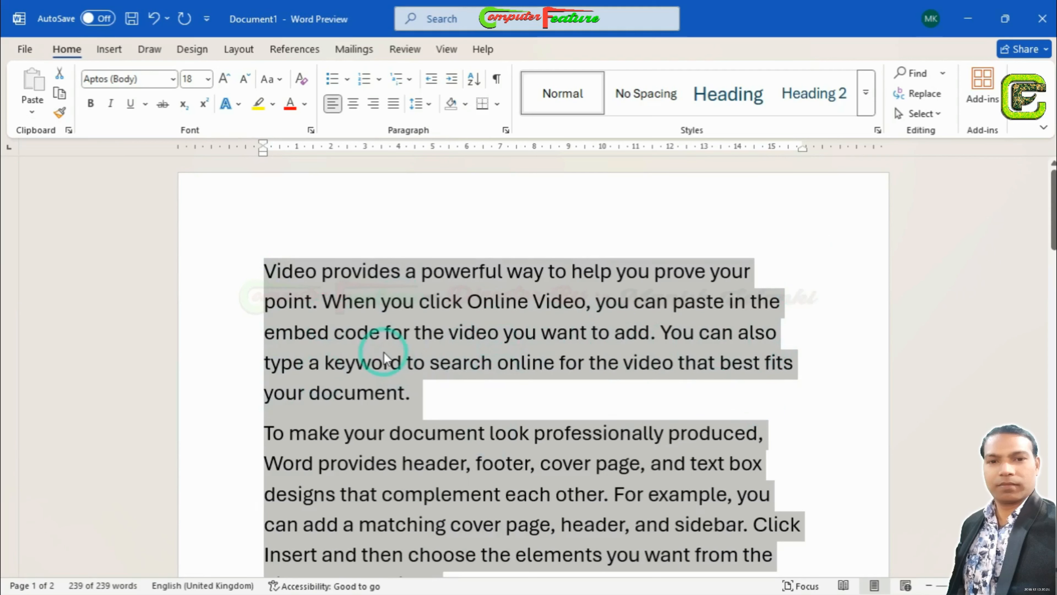
{"action": "key", "text": "ctrl+r"}
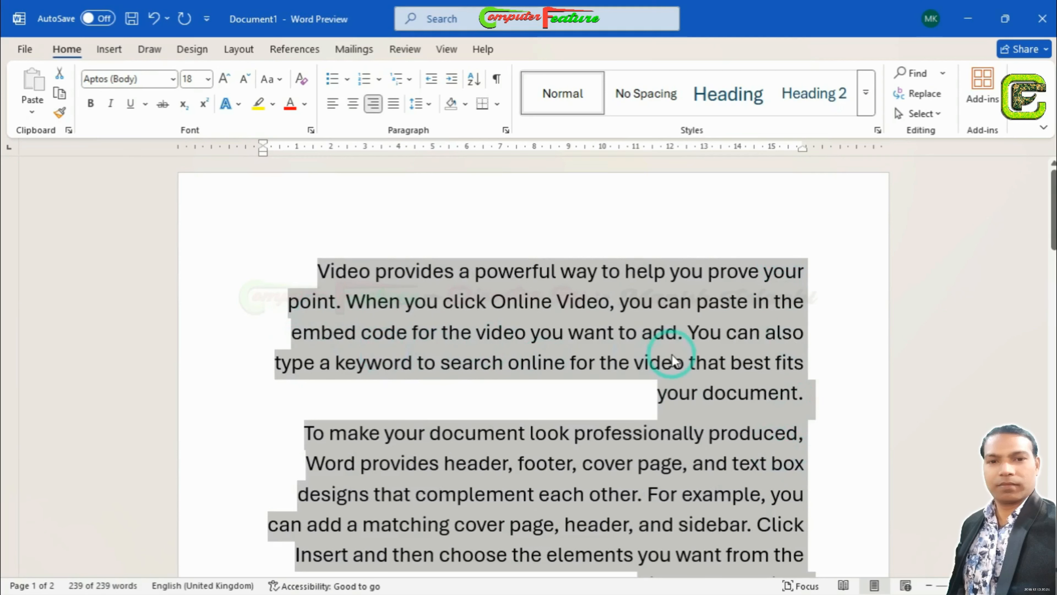
{"action": "key", "text": "ctrl+e"}
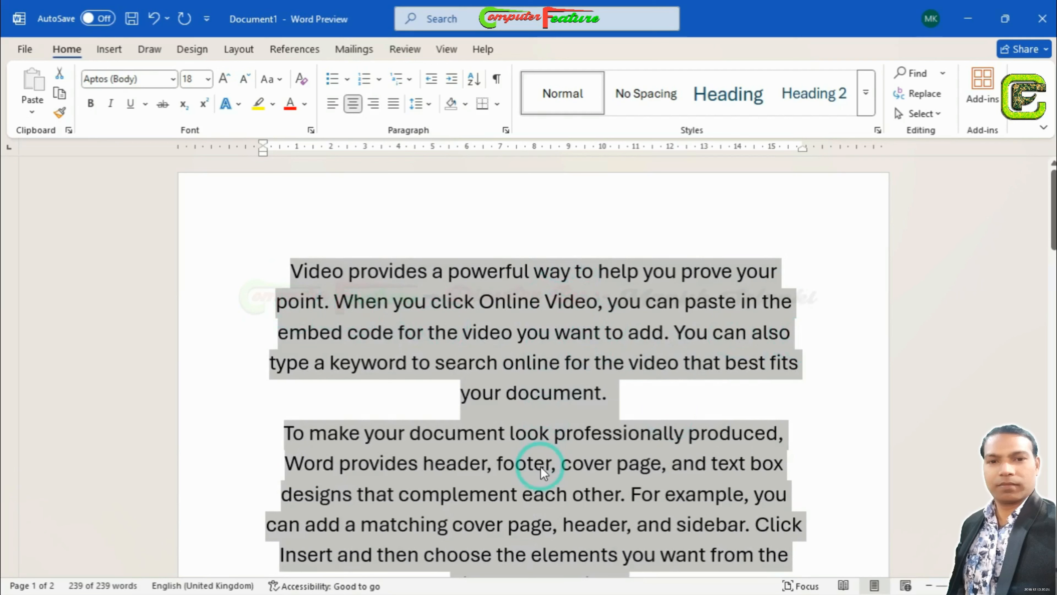
{"action": "key", "text": "ctrl+j"}
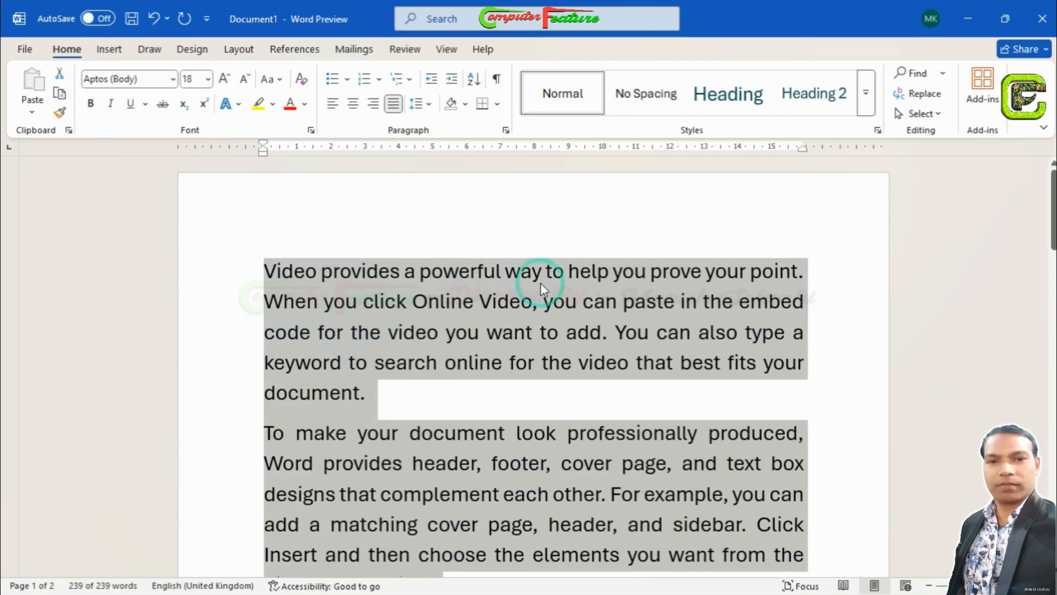
{"action": "left_click", "coordinate": [429, 104]}
{"action": "left_click", "coordinate": [337, 275]}
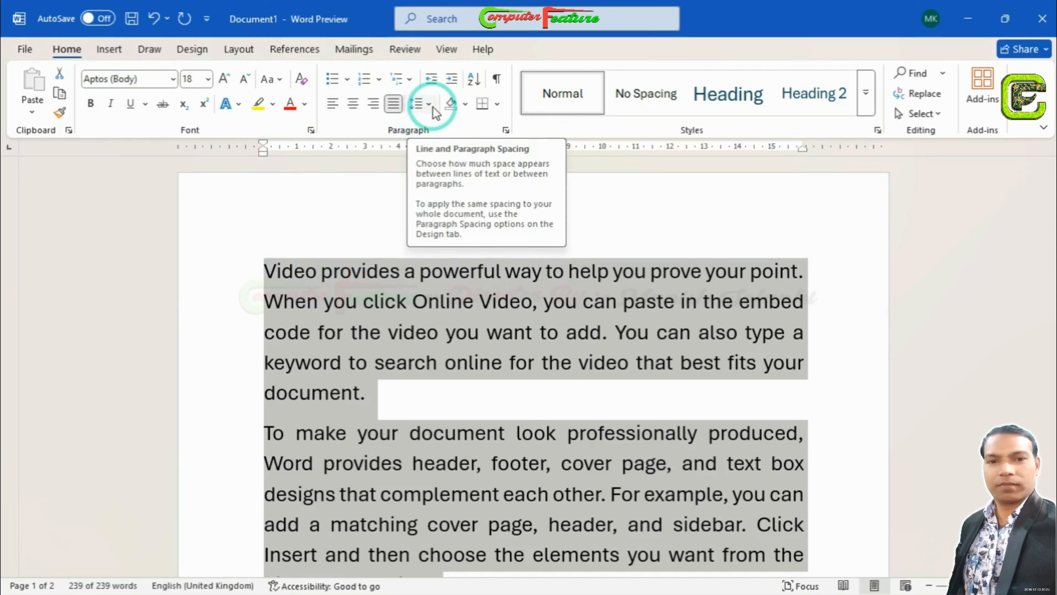
{"action": "left_click", "coordinate": [407, 302]}
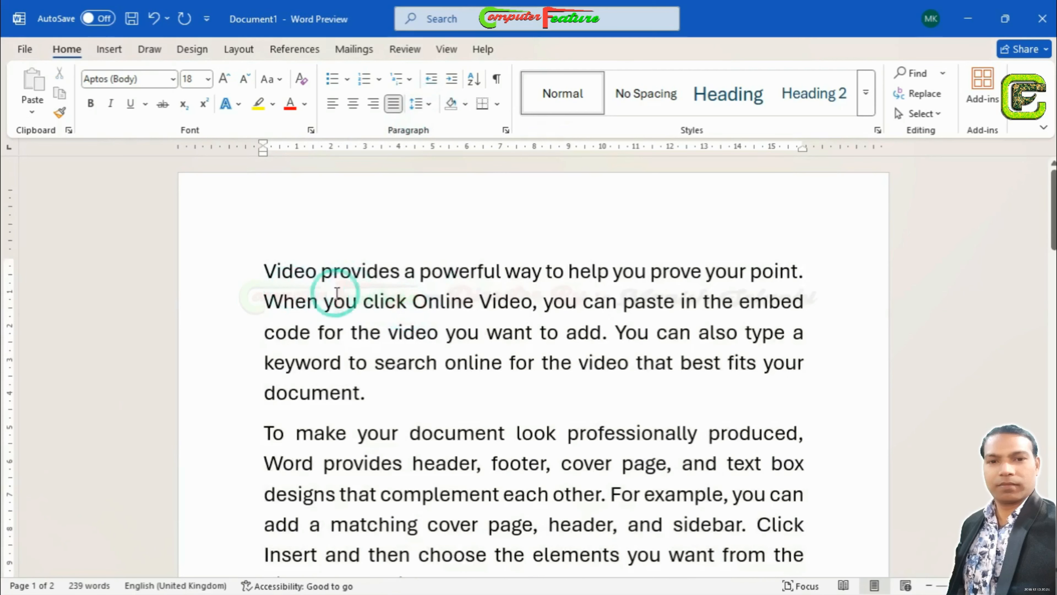
{"action": "triple_click", "coordinate": [255, 272]}
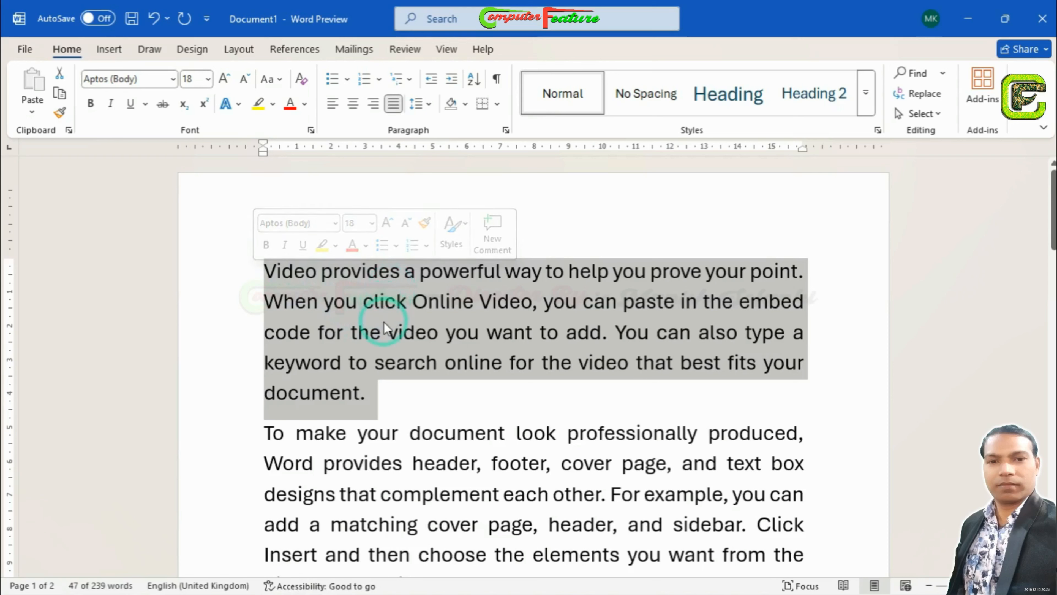
{"action": "left_click", "coordinate": [340, 289]}
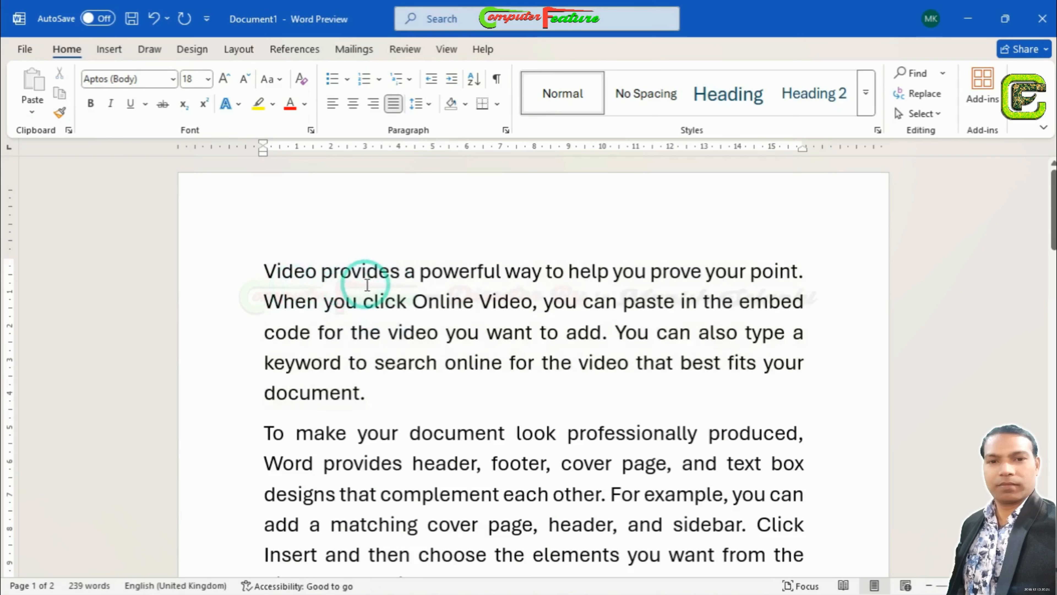
{"action": "left_click_drag", "start_coordinate": [407, 399], "coordinate": [306, 305]}
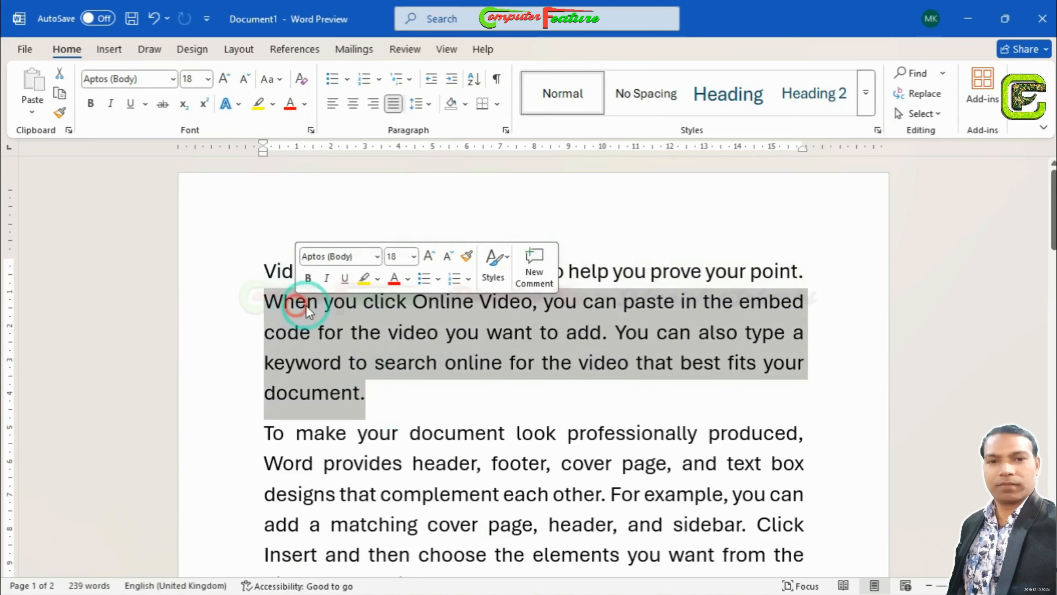
- Set the line spacing of the entire document to 1.0 and check where the text ends
{"action": "key", "text": "ctrl+a"}
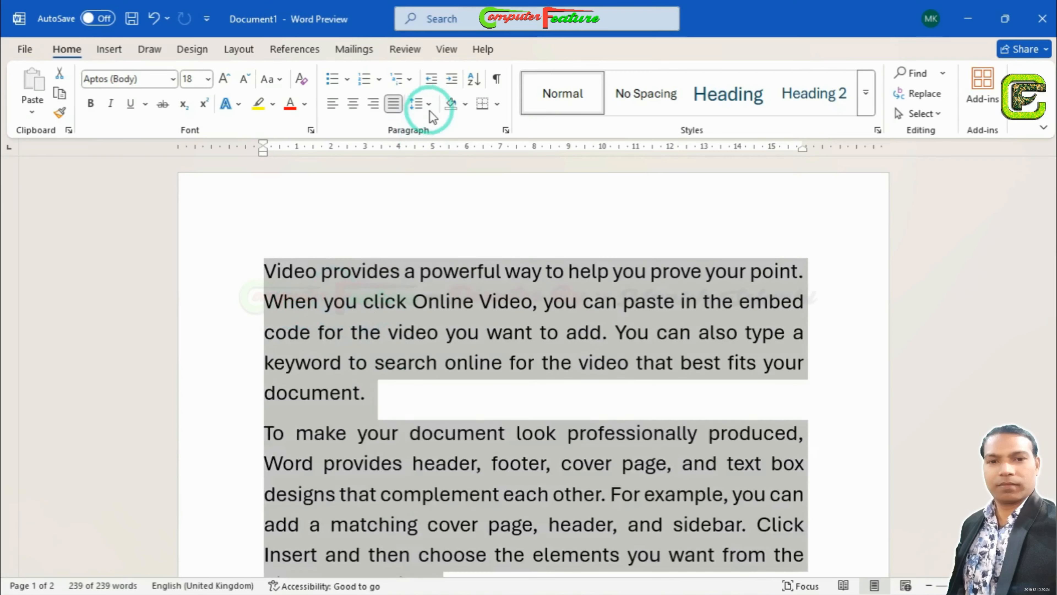
{"action": "left_click", "coordinate": [431, 108]}
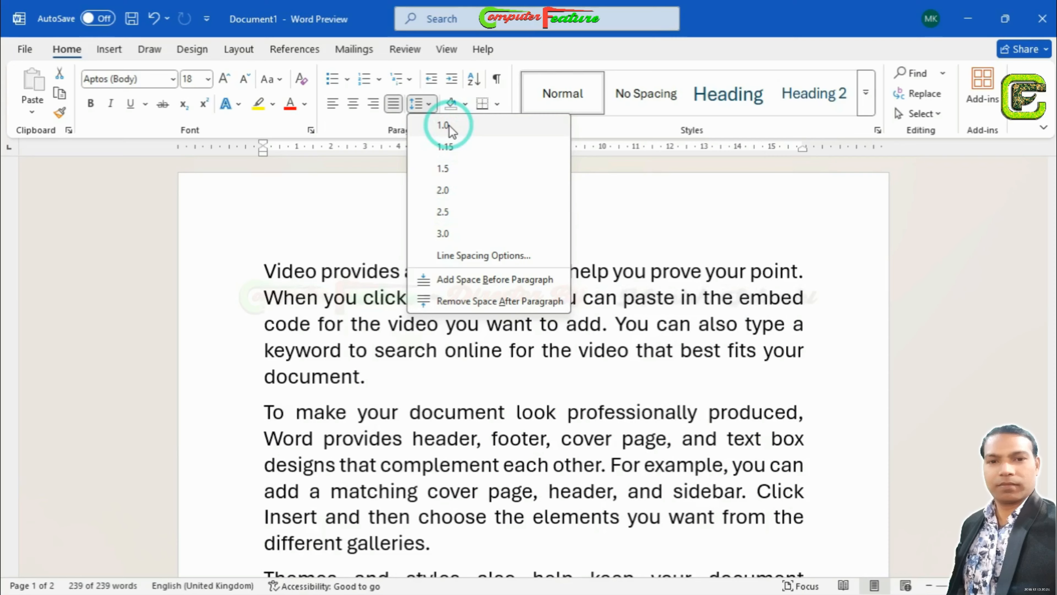
{"action": "left_click", "coordinate": [453, 126]}
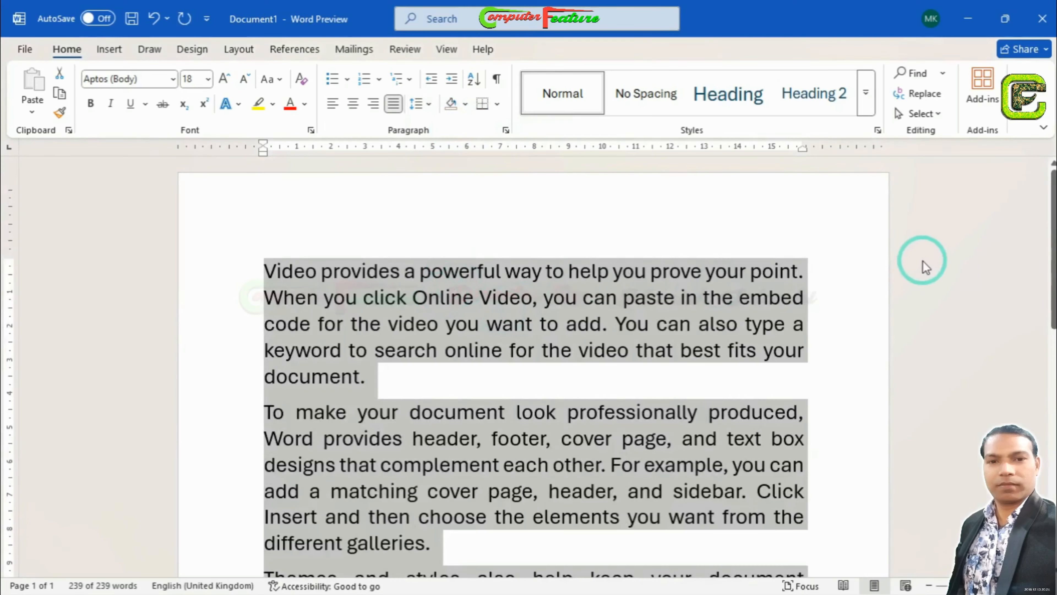
{"action": "left_click_drag", "start_coordinate": [1051, 196], "coordinate": [1047, 443]}
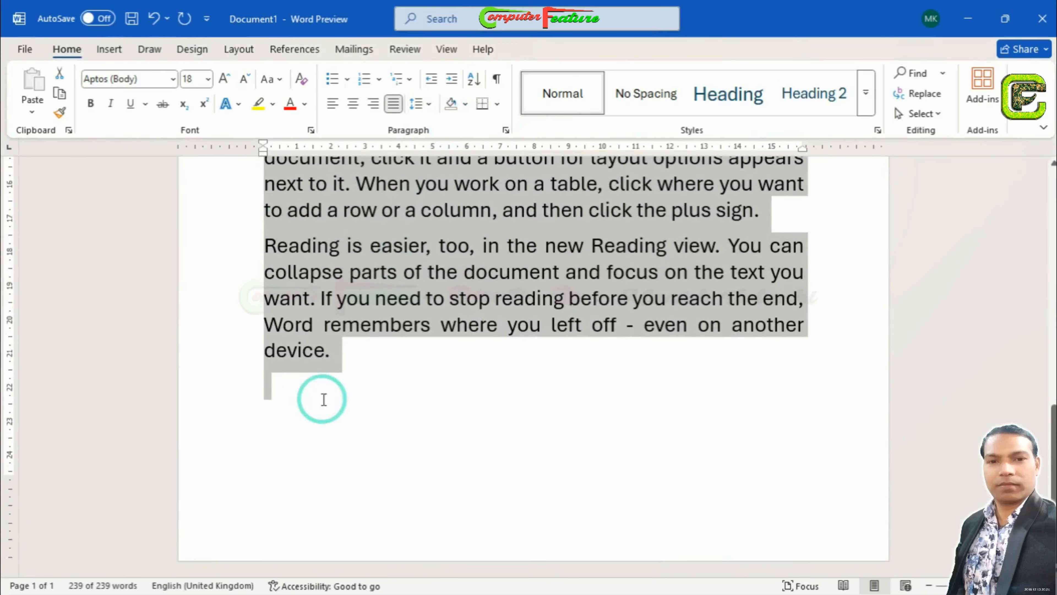
- Set the line spacing of the entire document to 1.15 and check the end of the text at the page break
{"action": "left_click", "coordinate": [434, 104]}
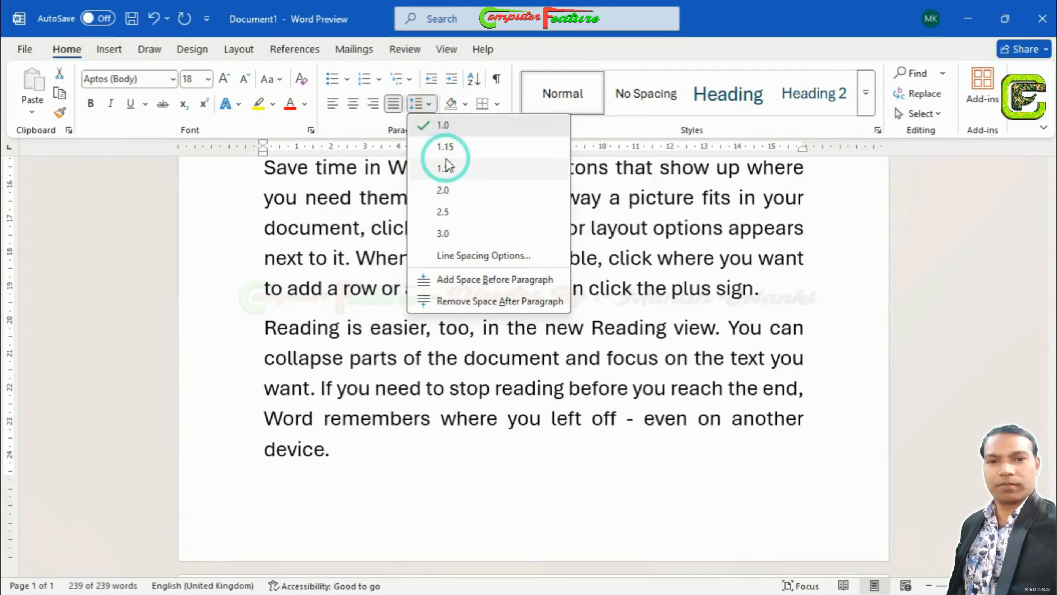
{"action": "left_click", "coordinate": [446, 147]}
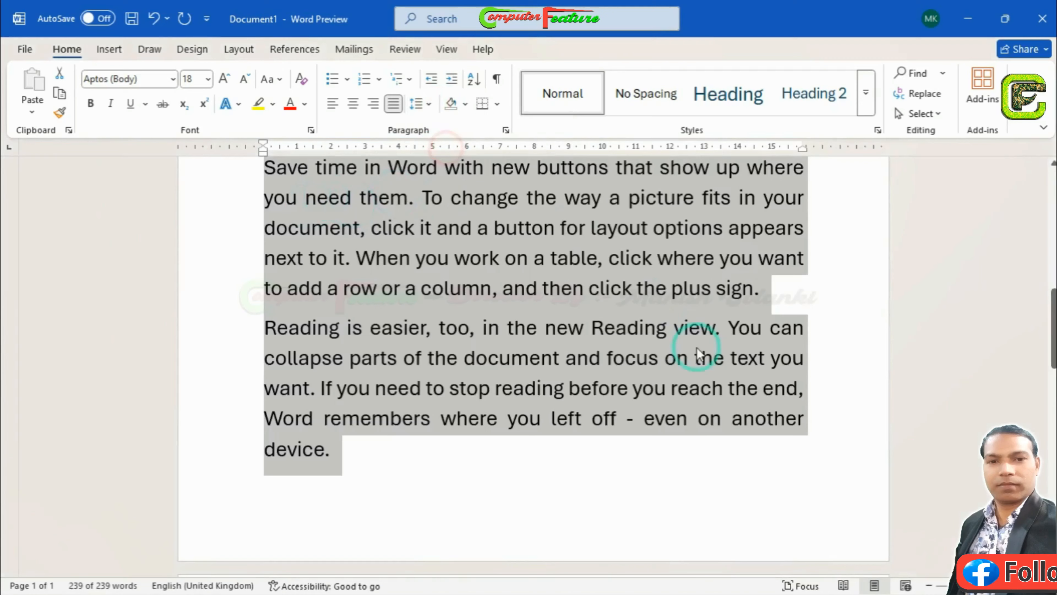
{"action": "left_click", "coordinate": [696, 354]}
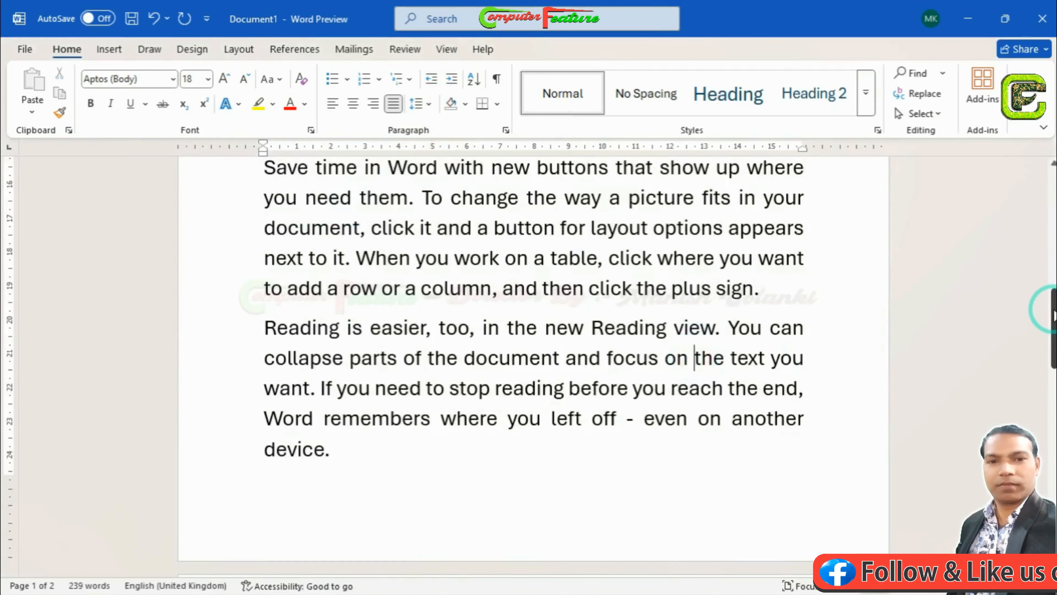
{"action": "left_click_drag", "start_coordinate": [1053, 317], "coordinate": [879, 326]}
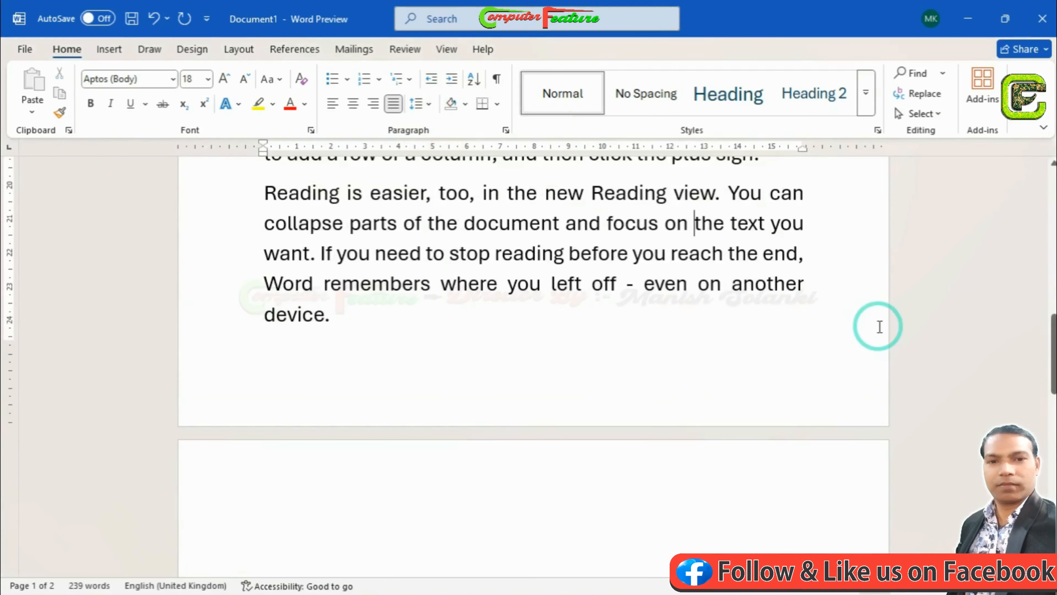
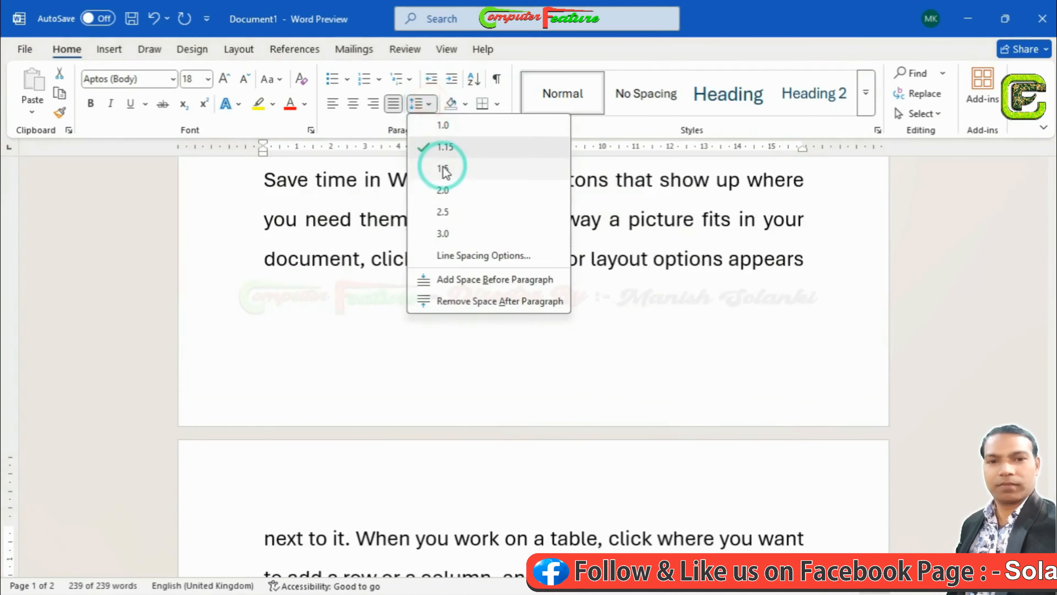
- Set the line spacing of the entire document to 1.5 and check the page layout in the print preview
{"action": "left_click", "coordinate": [444, 170]}
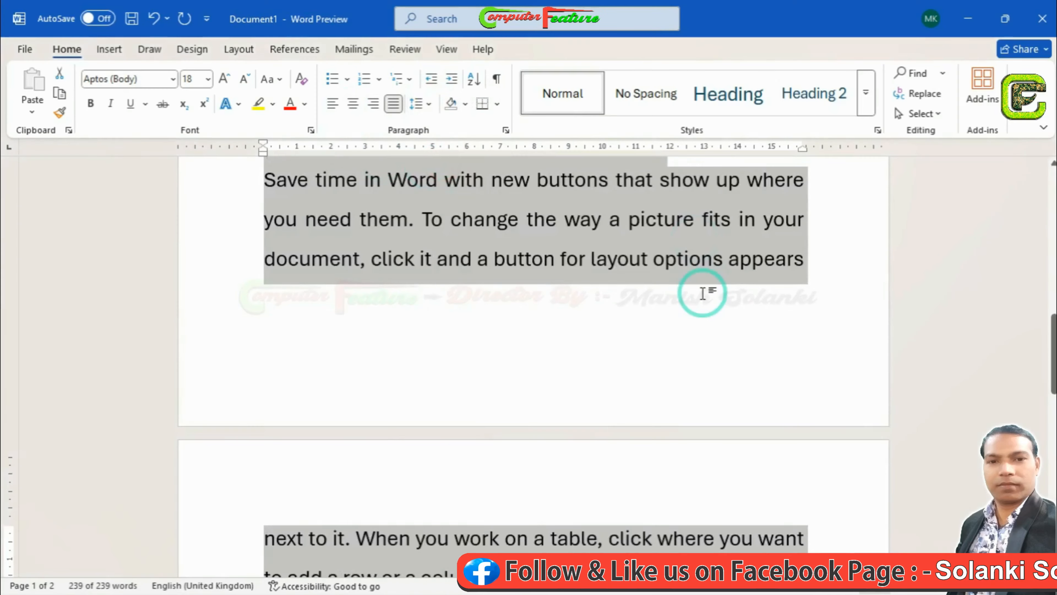
{"action": "left_click", "coordinate": [701, 290]}
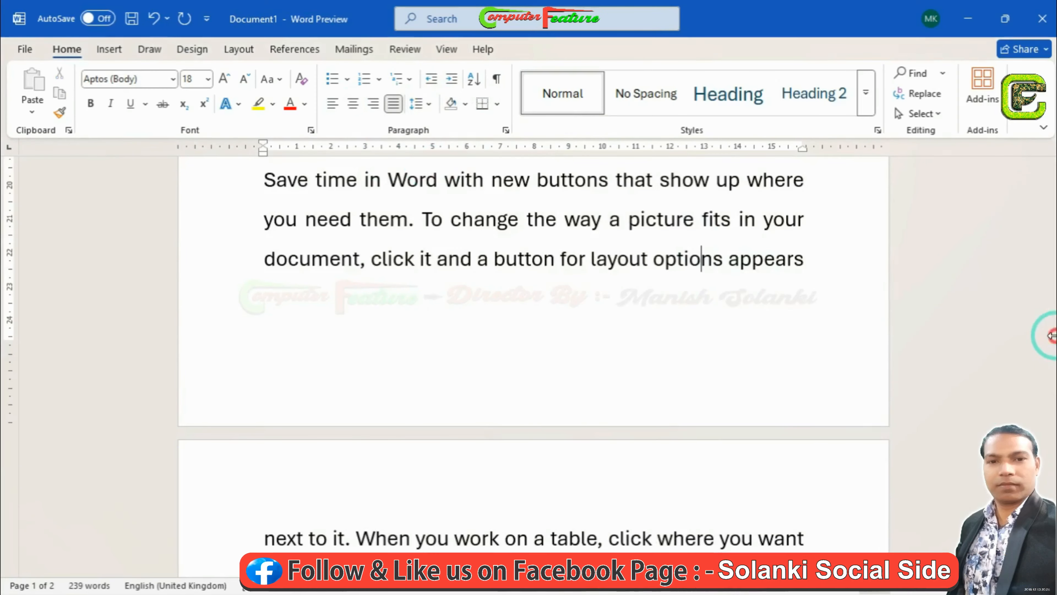
{"action": "left_click_drag", "start_coordinate": [1050, 333], "coordinate": [1047, 238]}
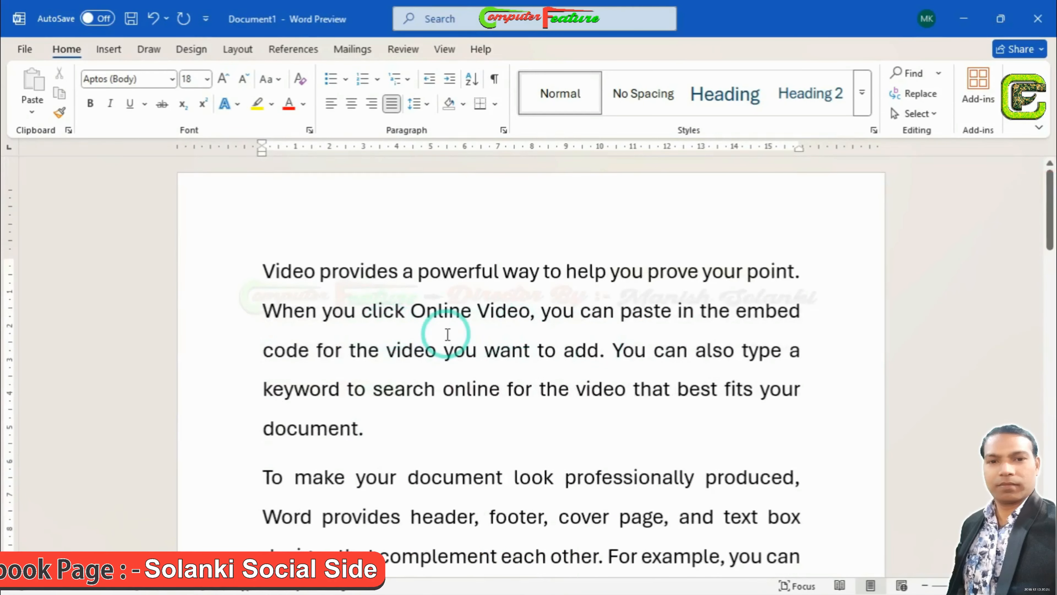
{"action": "key", "text": "ctrl+p"}
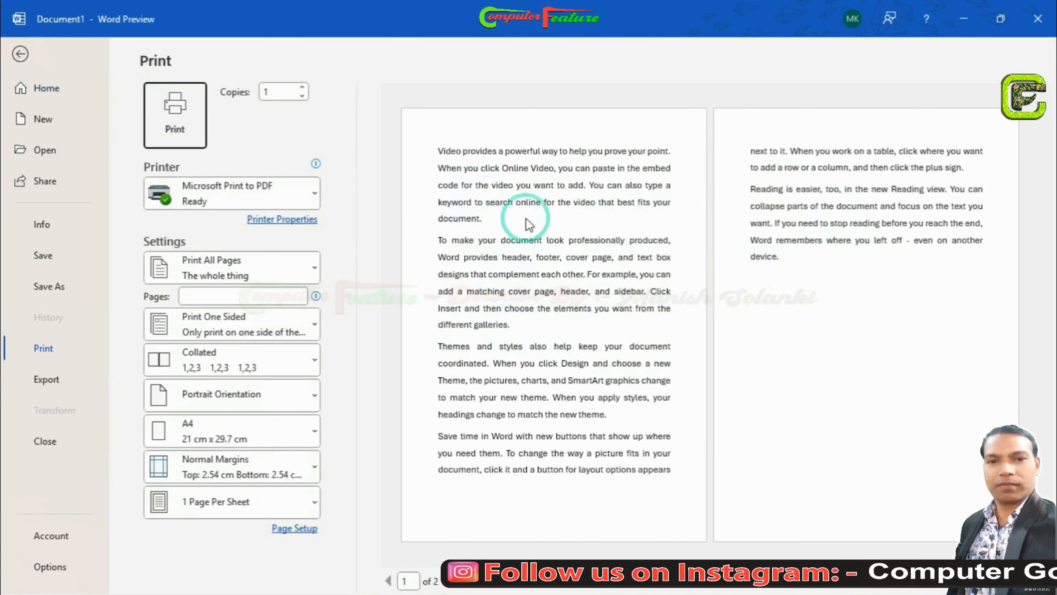
{"action": "left_click", "coordinate": [21, 54]}
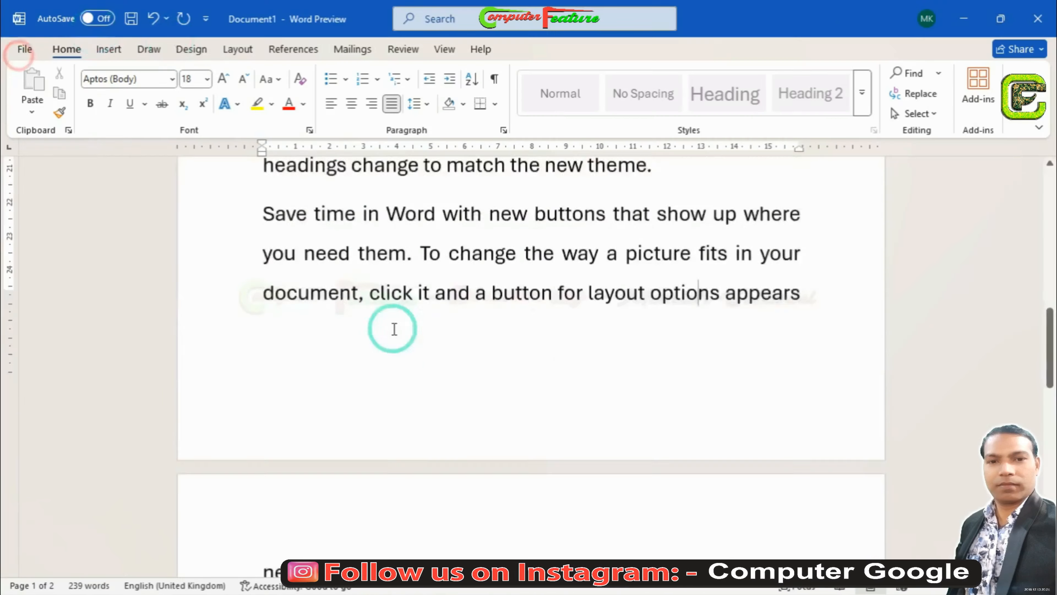
- Return the line spacing of all the document text to 1.0 and review the opening paragraphs
{"action": "scroll", "coordinate": [394, 329], "scroll_direction": "down", "scroll_amount": 2}
{"action": "key", "text": "ctrl+a"}
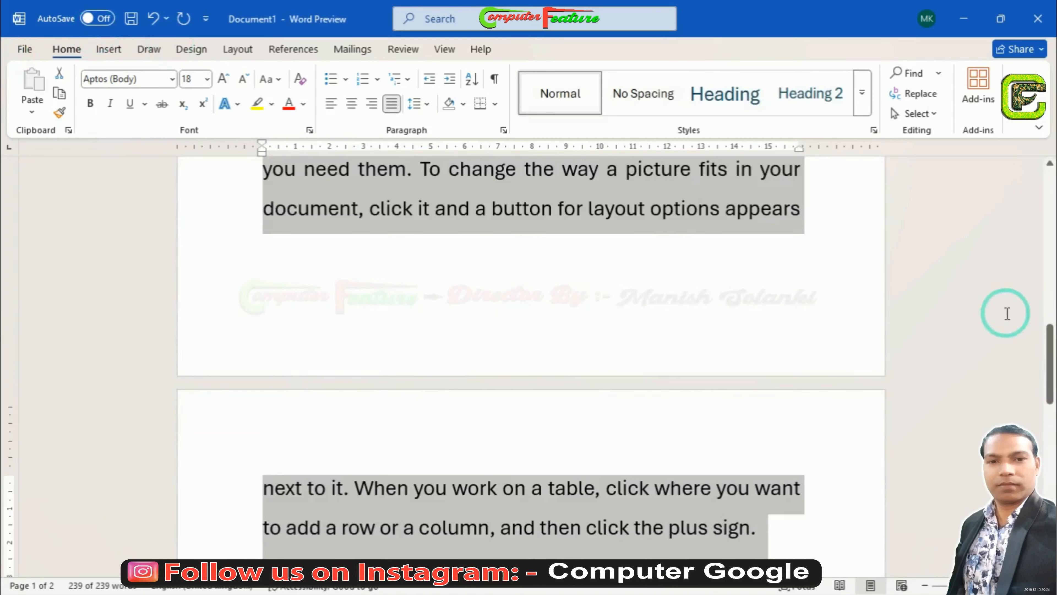
{"action": "left_click_drag", "start_coordinate": [1047, 365], "coordinate": [1050, 200]}
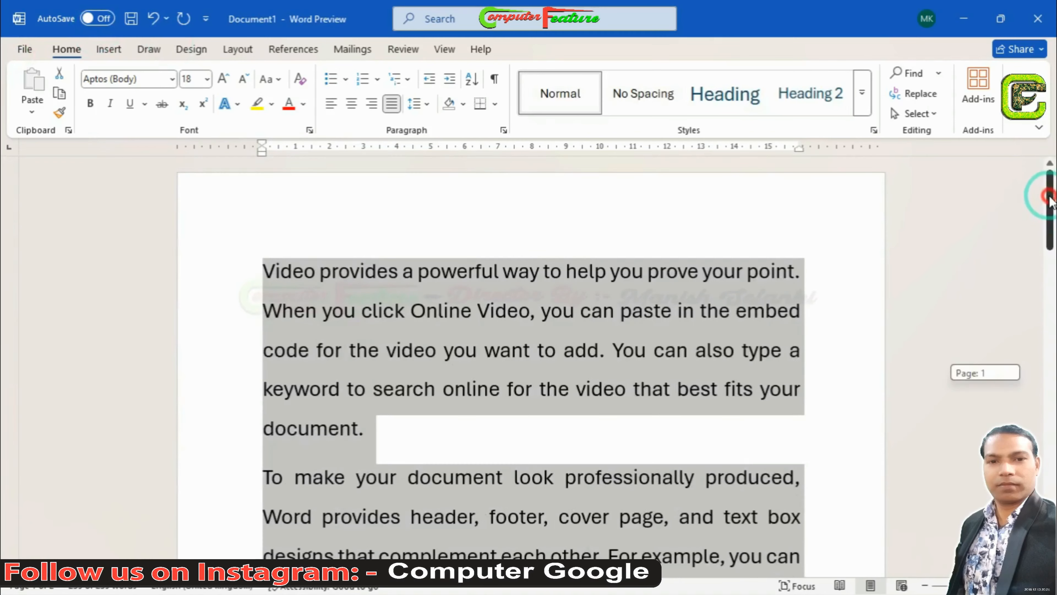
{"action": "left_click", "coordinate": [416, 104]}
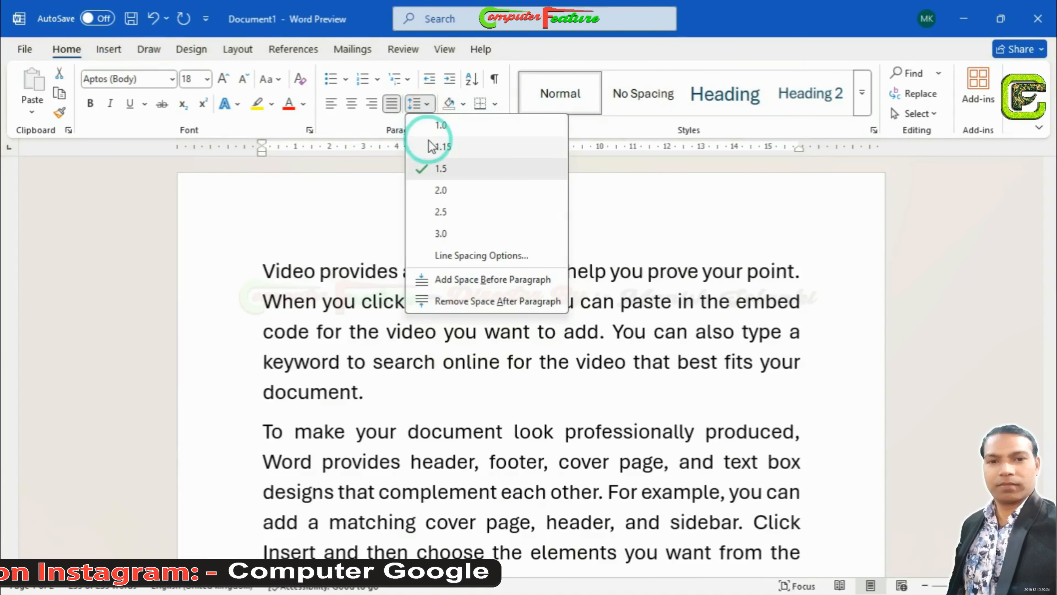
{"action": "left_click", "coordinate": [445, 125]}
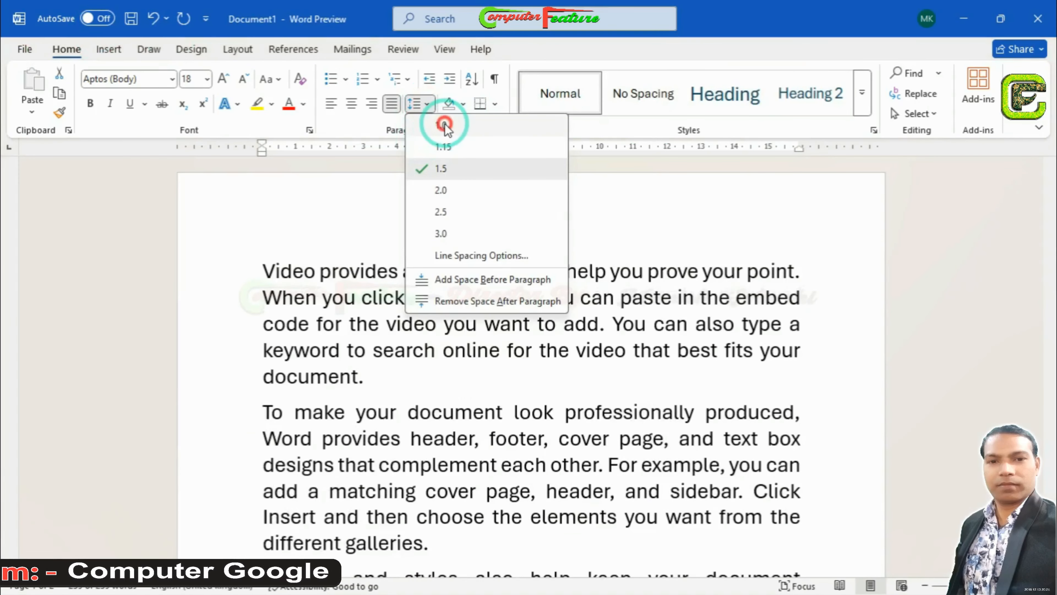
{"action": "left_click", "coordinate": [743, 353]}
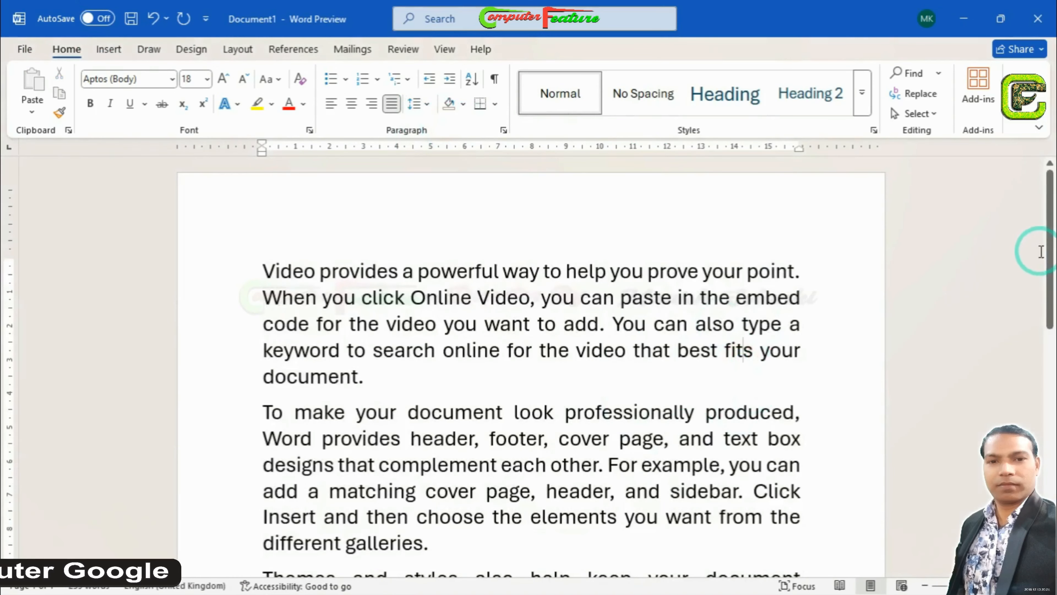
{"action": "left_click_drag", "start_coordinate": [1050, 230], "coordinate": [1049, 262]}
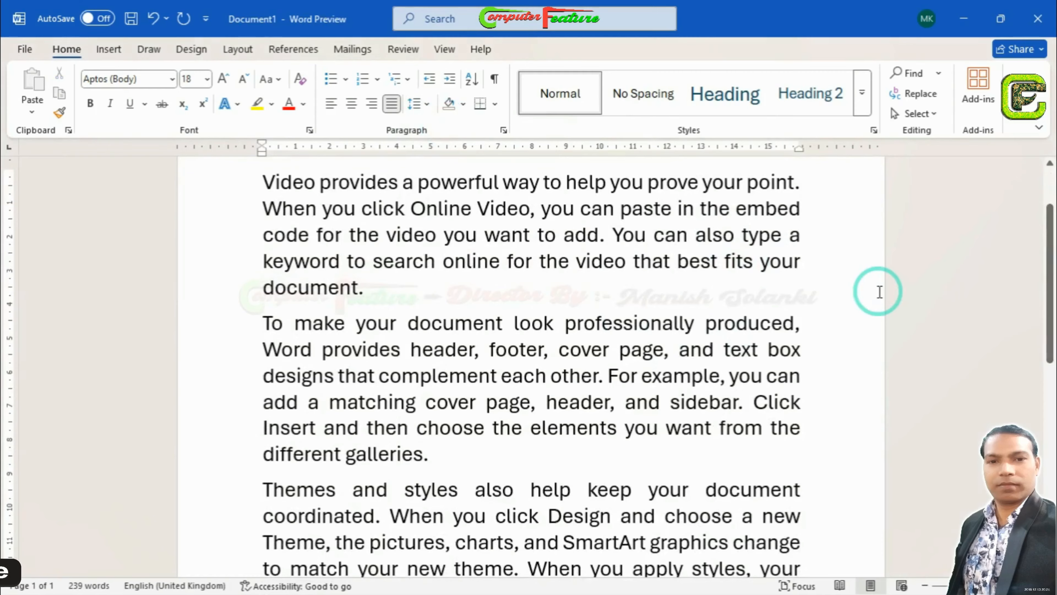
- Check the page layout in the print preview and return to the end of the document text
{"action": "key", "text": "ctrl+p"}
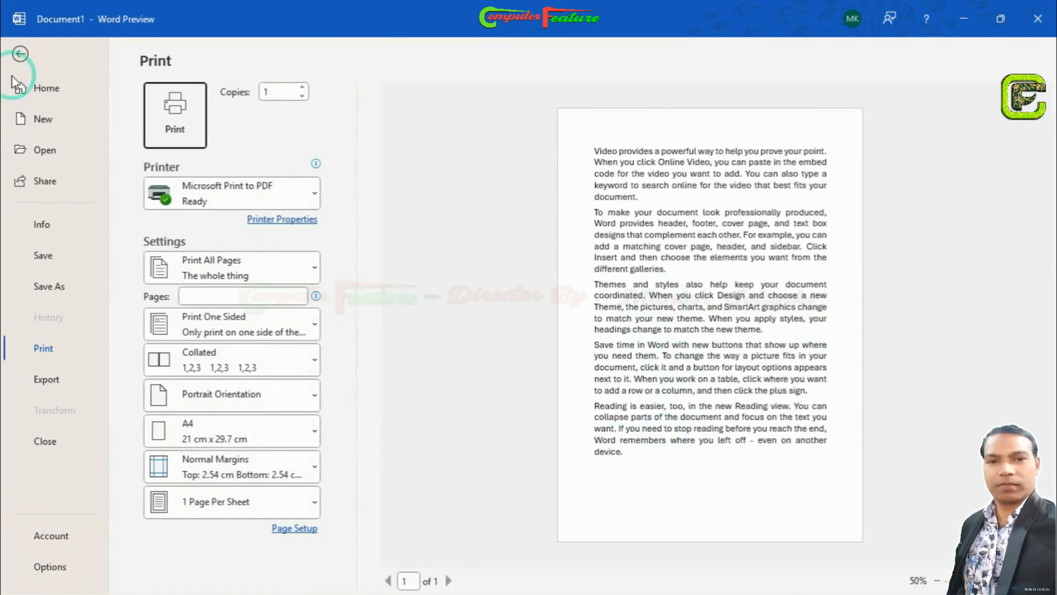
{"action": "left_click", "coordinate": [20, 54]}
{"action": "left_click_drag", "start_coordinate": [1048, 224], "coordinate": [1048, 425]}
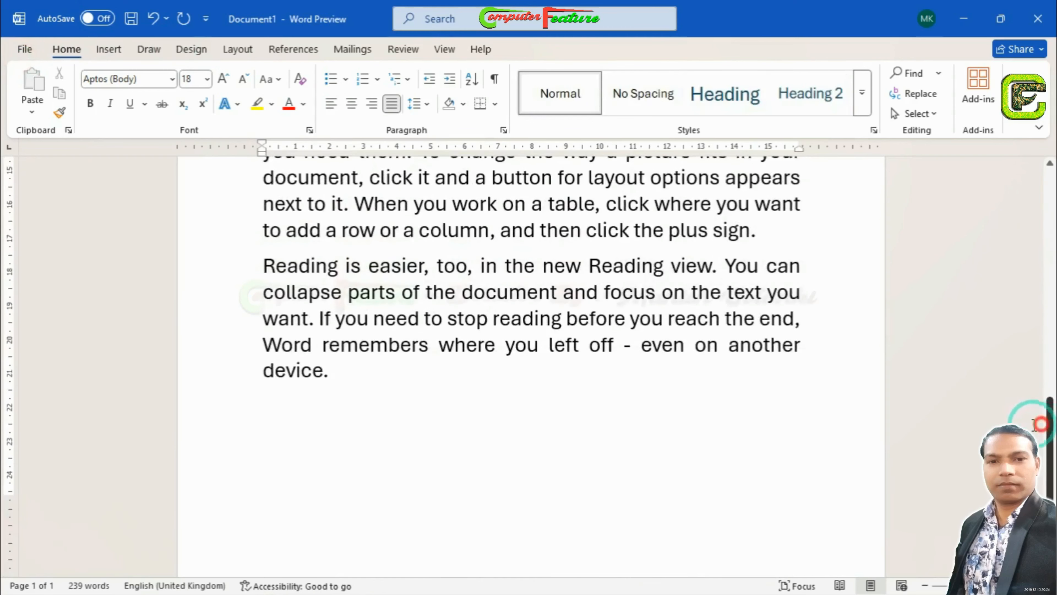
- Add the filler lines Fgfdgfdgfd, Fg, Fdg, Fdg and Fdgfg below the last paragraph, continuing onto a second page
{"action": "left_click", "coordinate": [420, 393]}
{"action": "type", "text": "fgf"}
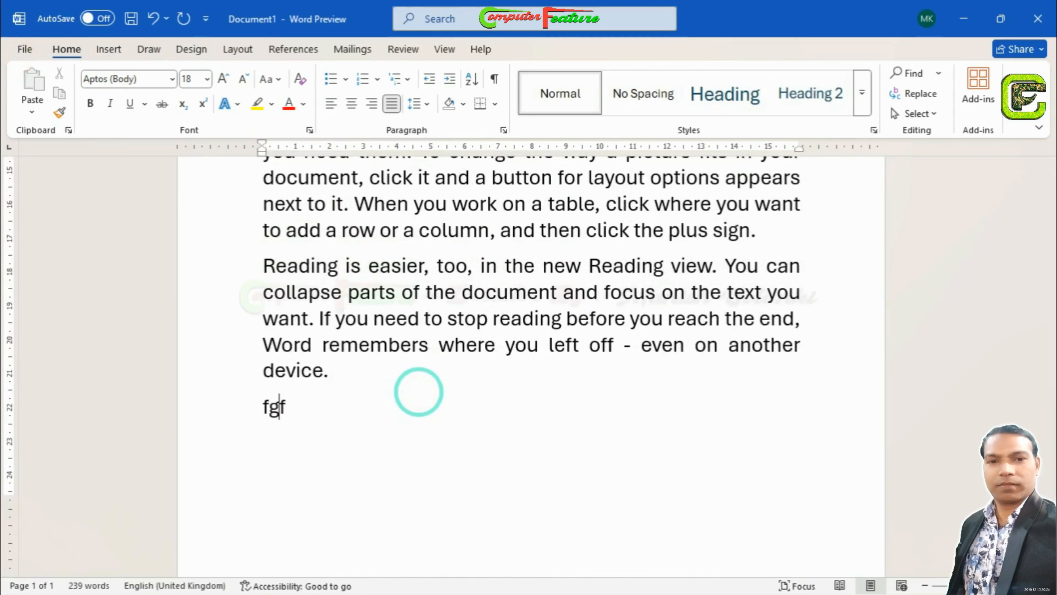
{"action": "type", "text": "dgfdgfd"}
{"action": "key", "text": "Return"}
{"action": "key", "text": "Return"}
{"action": "type", "text": "fdg"}
{"action": "key", "text": "Return"}
{"action": "type", "text": "fdgfg"}
{"action": "key", "text": "Return"}
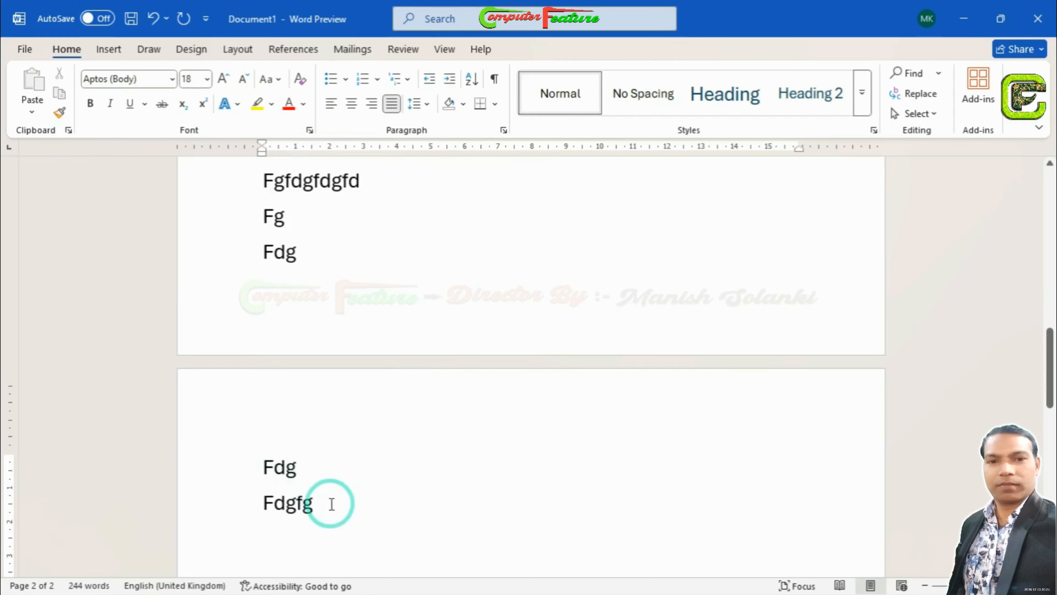
- Select the whole document and check in the print preview how the filler lines are split between the pages
{"action": "left_click_drag", "start_coordinate": [330, 503], "coordinate": [260, 469]}
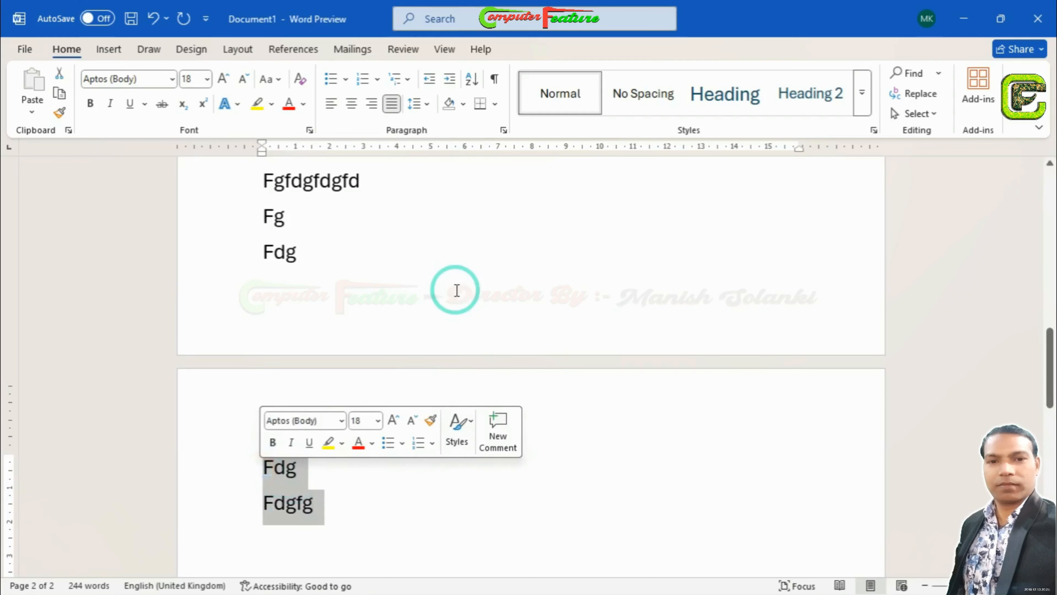
{"action": "key", "text": "ctrl+a"}
{"action": "left_click", "coordinate": [417, 103]}
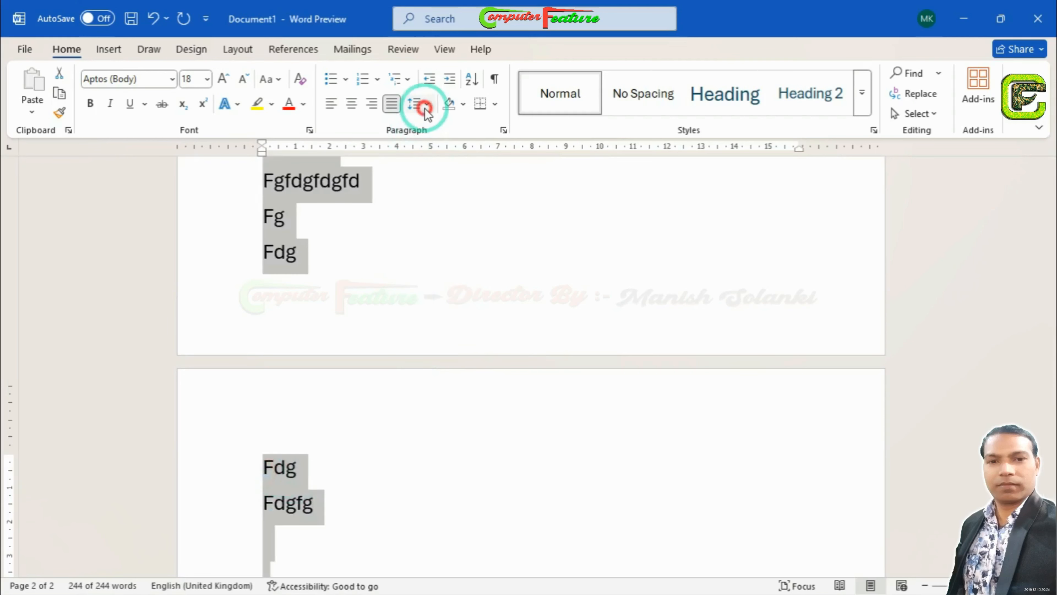
{"action": "left_click", "coordinate": [350, 177]}
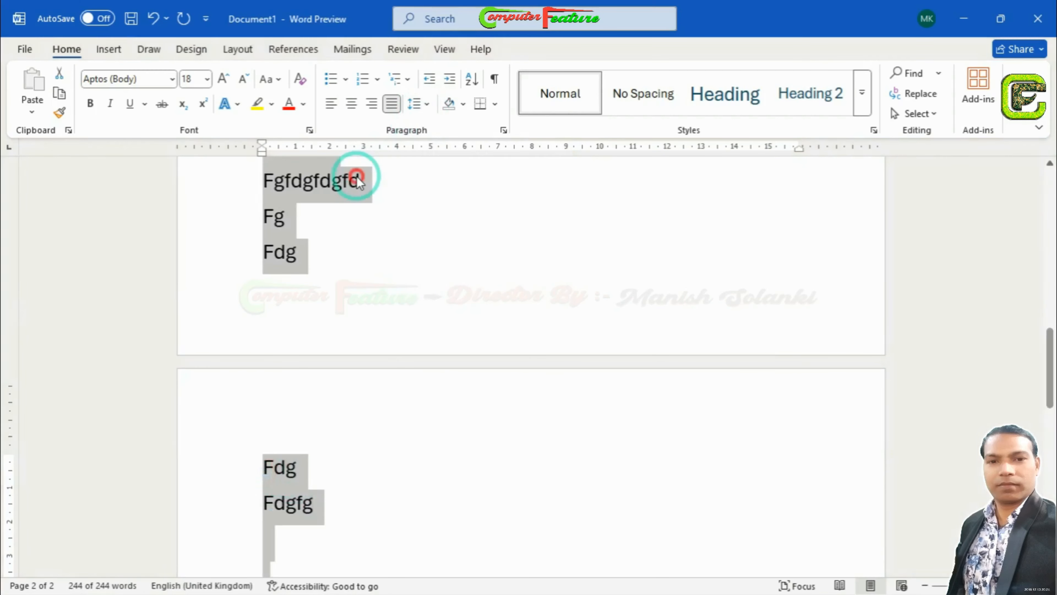
{"action": "key", "text": "ctrl+p"}
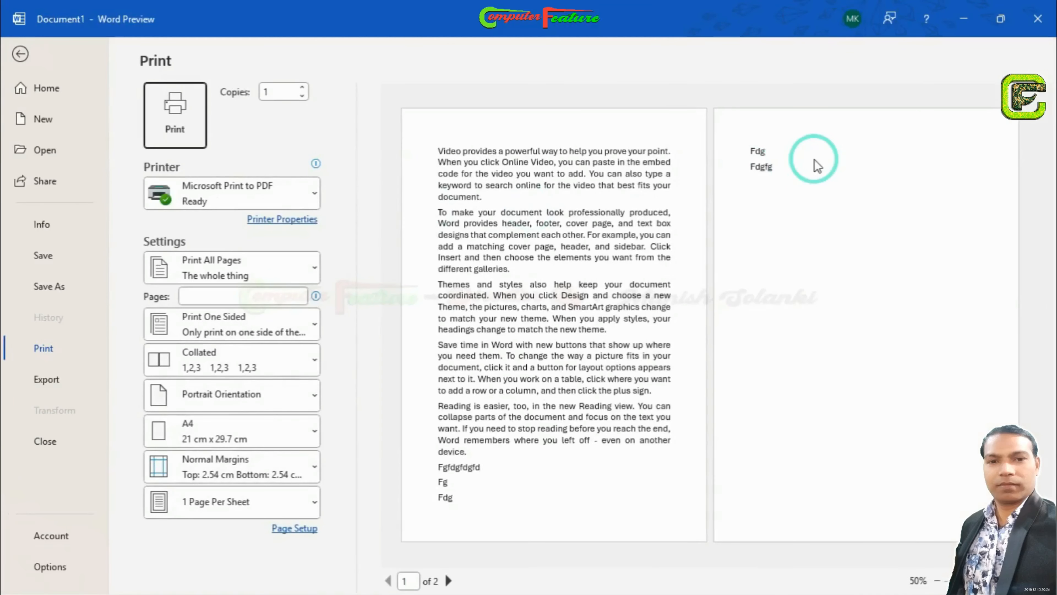
{"action": "left_click", "coordinate": [21, 54]}
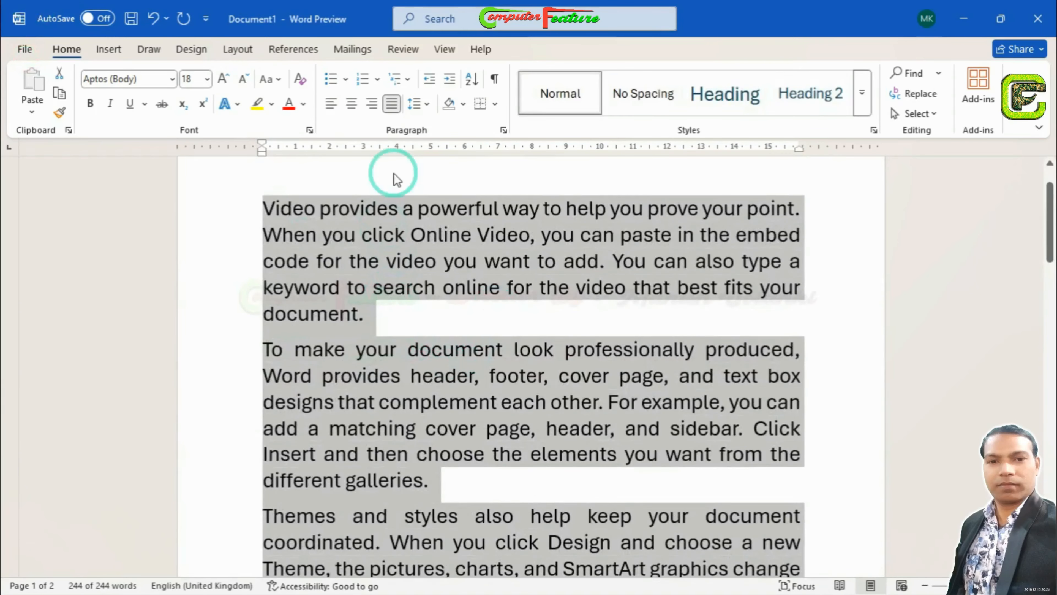
- Remove the space after paragraphs throughout the document and check the page break in the text and the print preview
{"action": "left_click", "coordinate": [429, 106]}
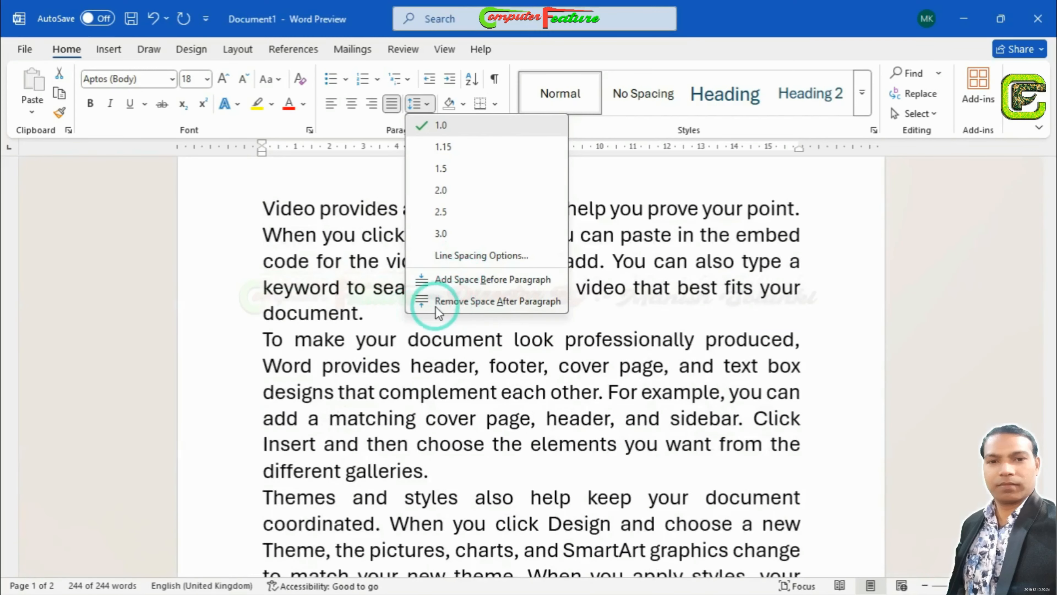
{"action": "left_click", "coordinate": [468, 302]}
{"action": "left_click_drag", "start_coordinate": [1053, 240], "coordinate": [1049, 376]}
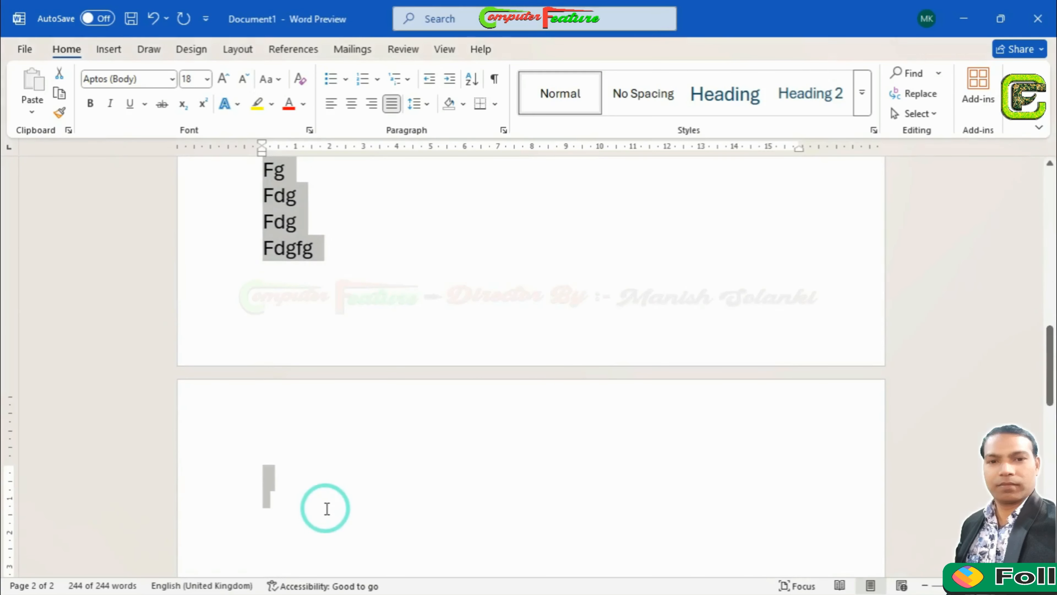
{"action": "left_click", "coordinate": [344, 256]}
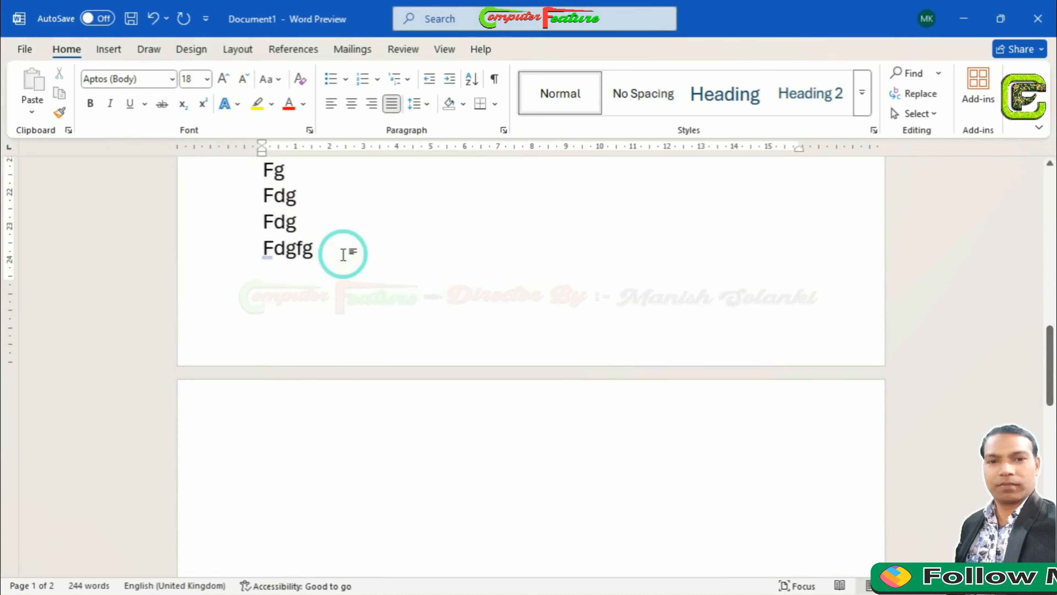
{"action": "key", "text": "ctrl+p"}
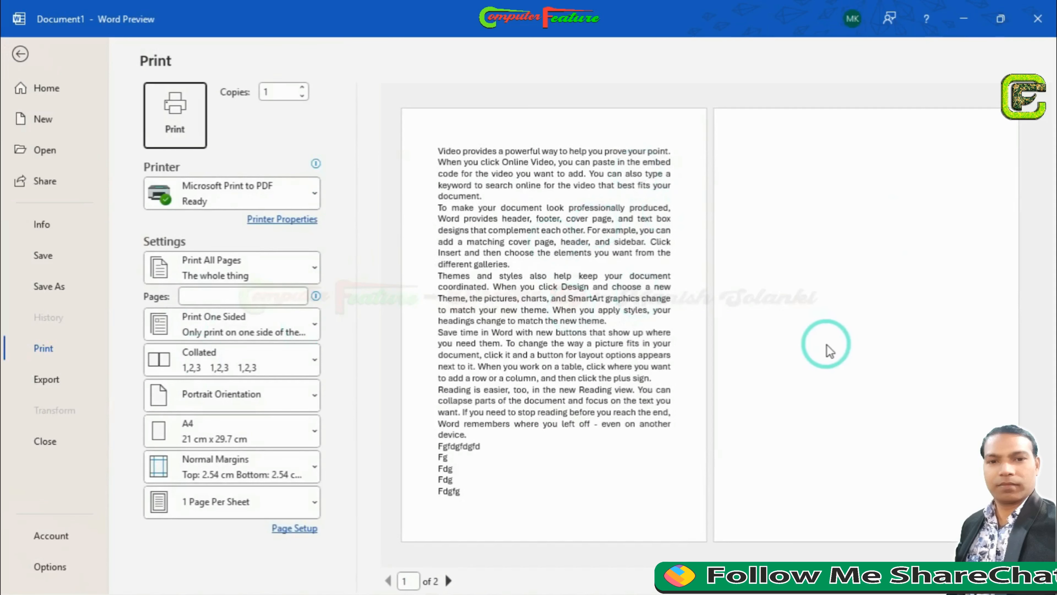
{"action": "left_click", "coordinate": [19, 55]}
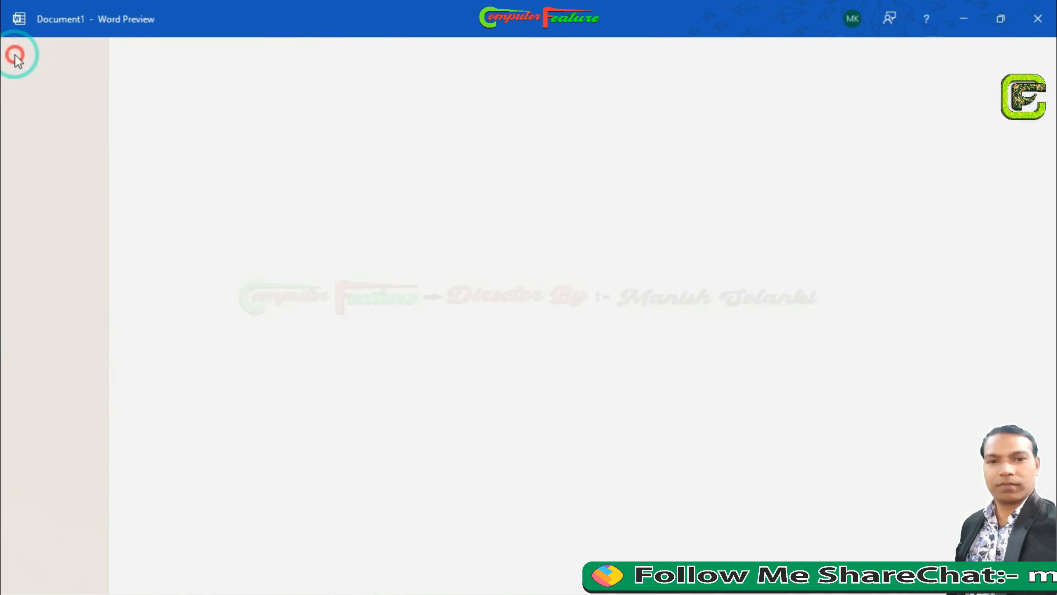
{"action": "left_click_drag", "start_coordinate": [1047, 398], "coordinate": [1047, 233]}
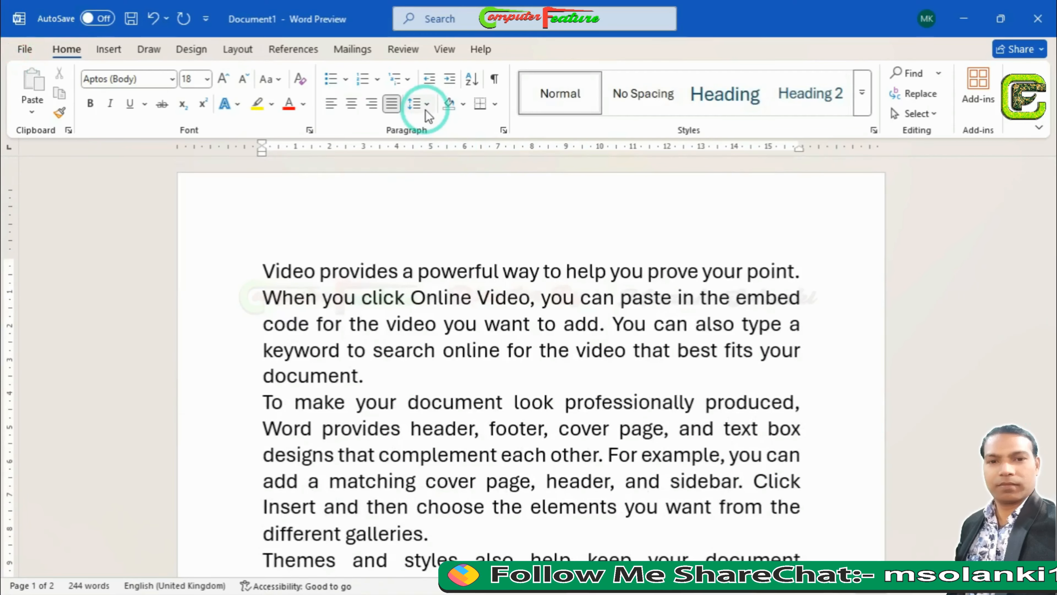
- Apply the arrowhead bullet style to all paragraphs of the document
{"action": "left_click", "coordinate": [454, 373]}
{"action": "key", "text": "ctrl+a"}
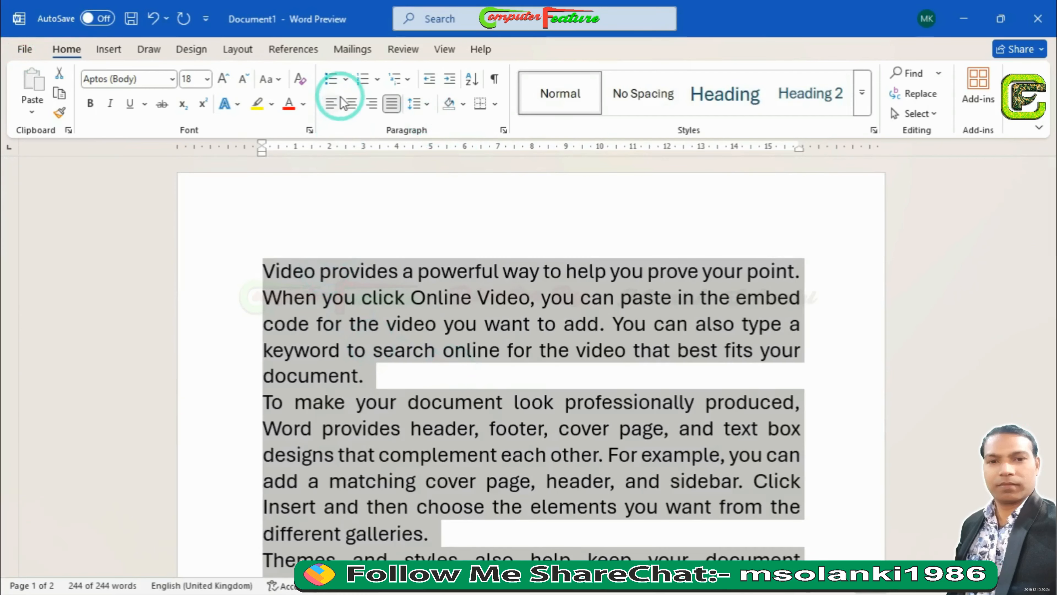
{"action": "left_click", "coordinate": [346, 79]}
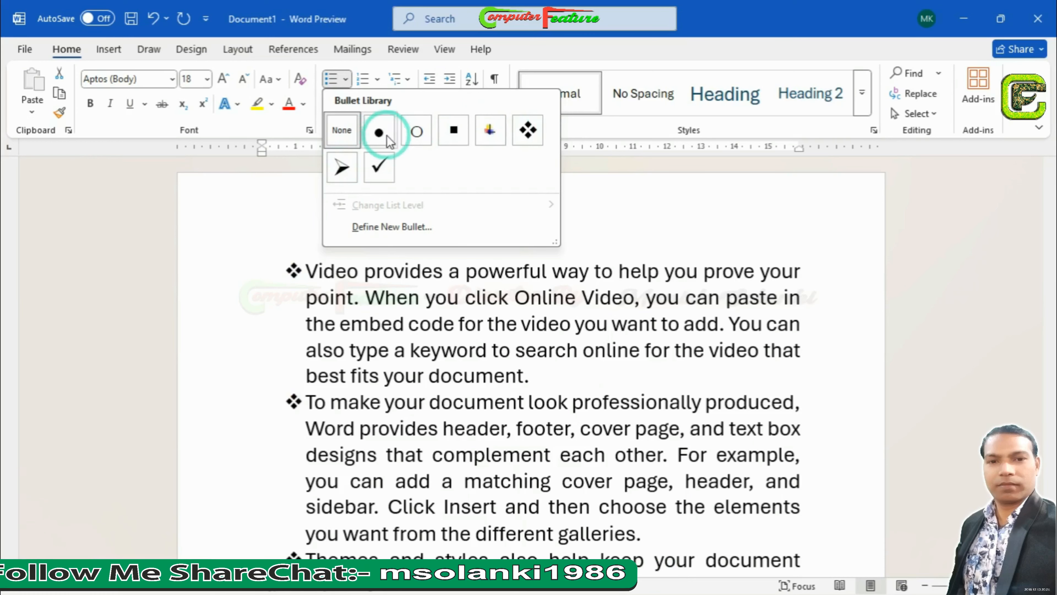
{"action": "left_click", "coordinate": [350, 167]}
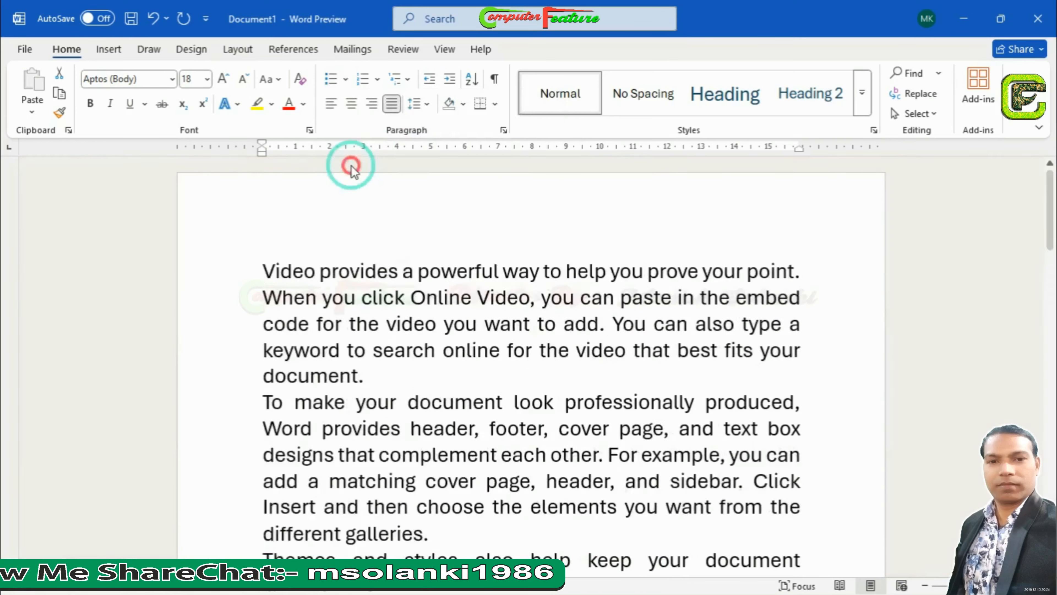
{"action": "left_click", "coordinate": [412, 301]}
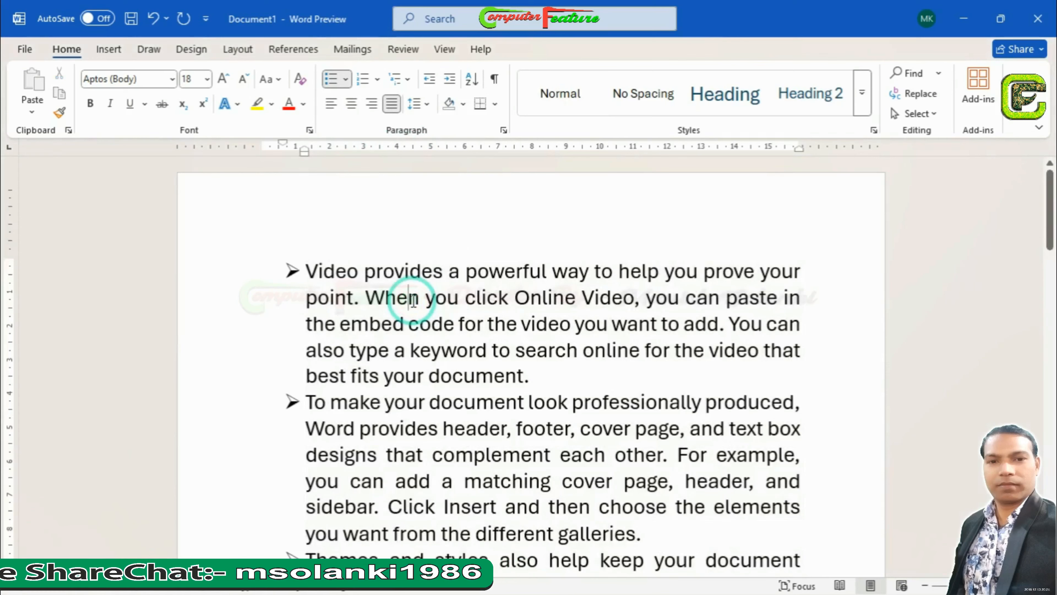
- Apply A. B. C. numbering to all paragraphs, and switch them back to the arrowhead bullets
{"action": "key", "text": "ctrl+a"}
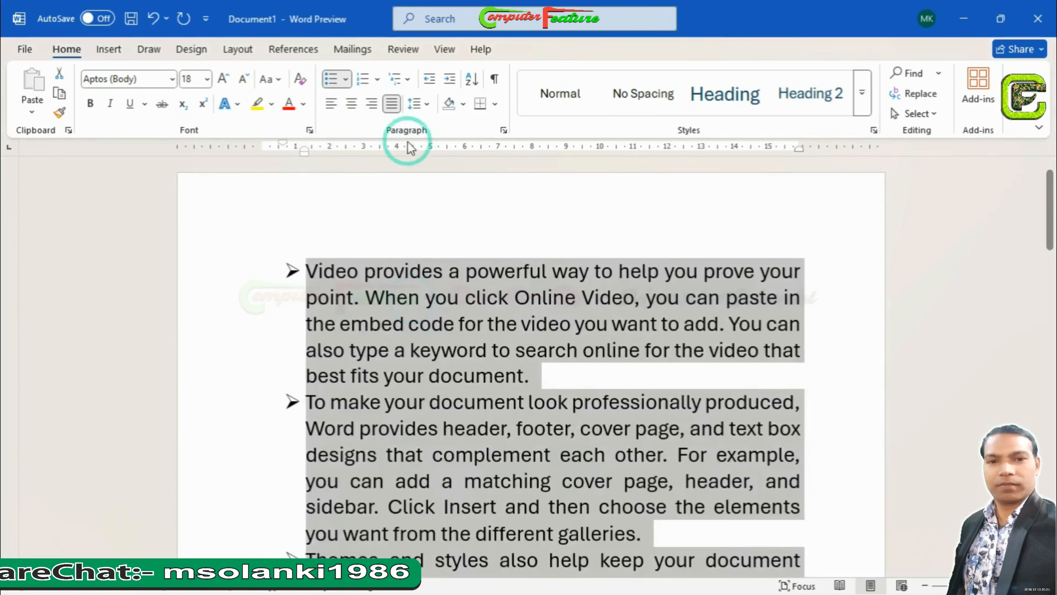
{"action": "left_click", "coordinate": [378, 80]}
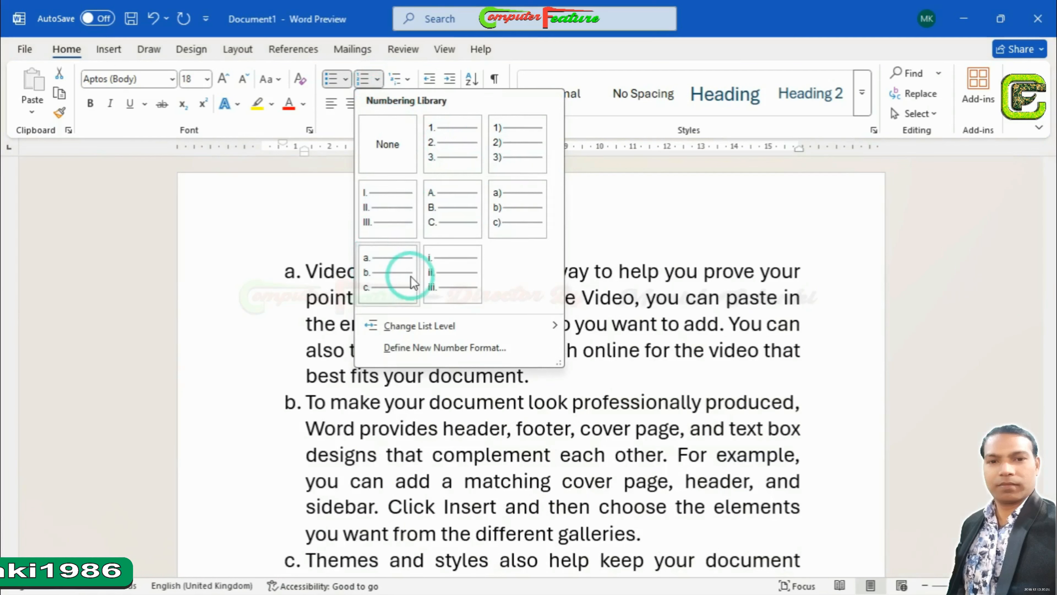
{"action": "left_click", "coordinate": [448, 218]}
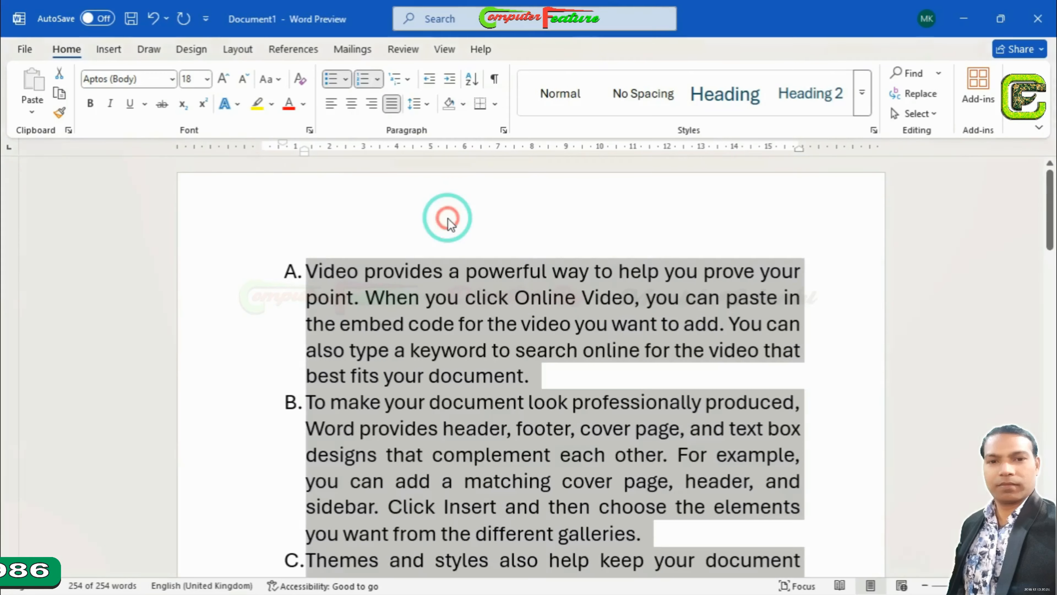
{"action": "left_click", "coordinate": [344, 85]}
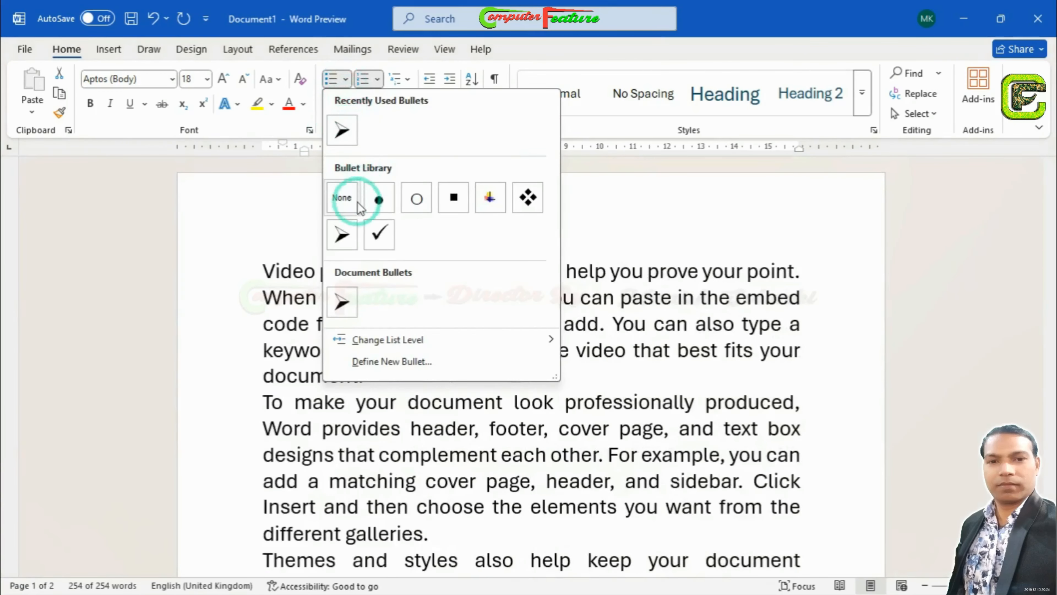
{"action": "left_click", "coordinate": [342, 231]}
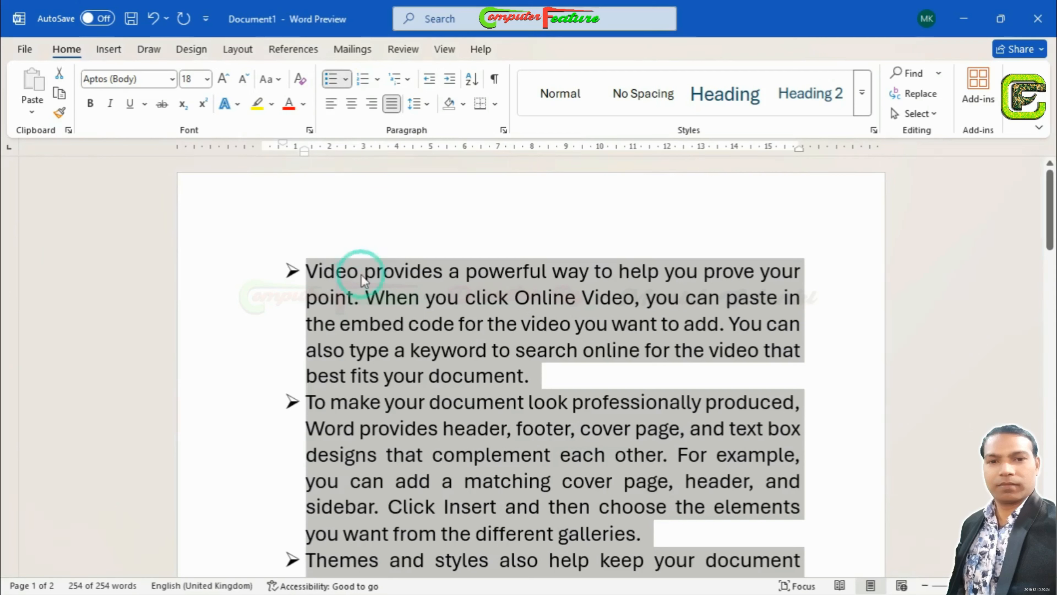
- Define a new bullet from the Wingdings right arrow symbol (character code 224) and apply it to all paragraphs
{"action": "left_click", "coordinate": [346, 81]}
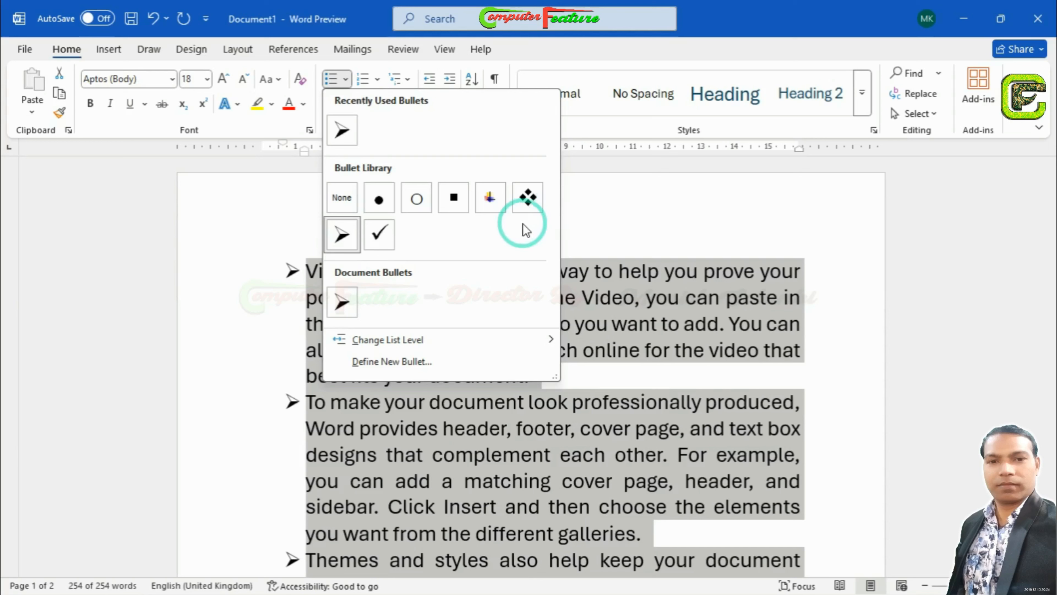
{"action": "left_click", "coordinate": [383, 362]}
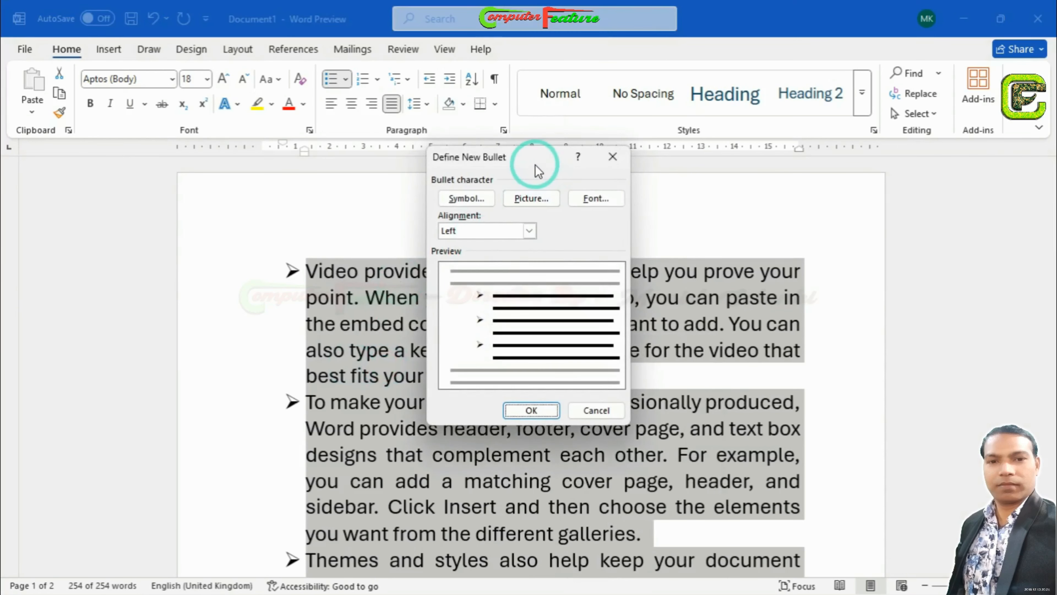
{"action": "left_click_drag", "start_coordinate": [535, 164], "coordinate": [441, 170]}
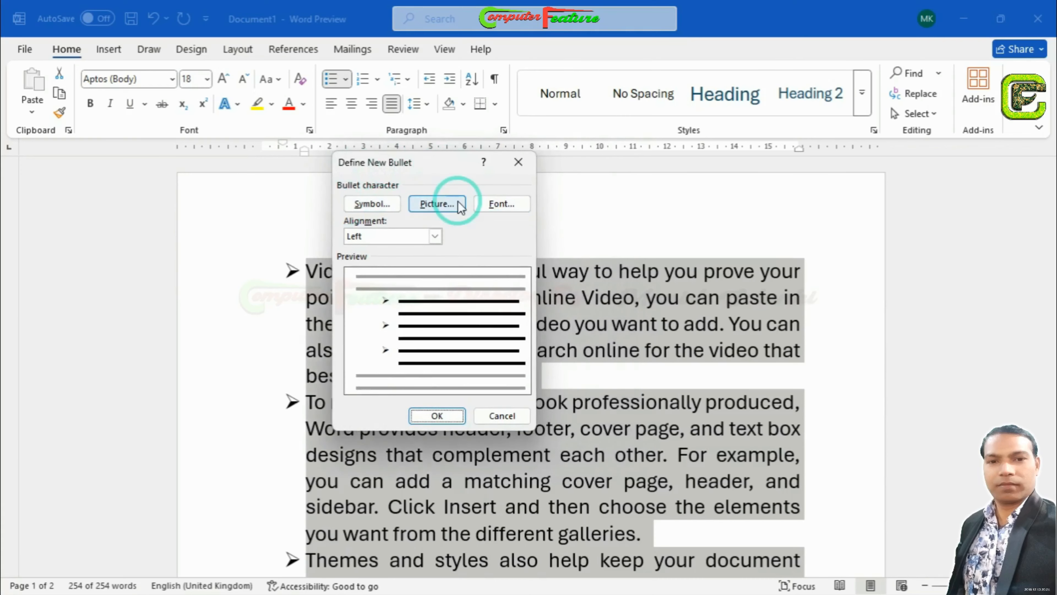
{"action": "left_click", "coordinate": [373, 206]}
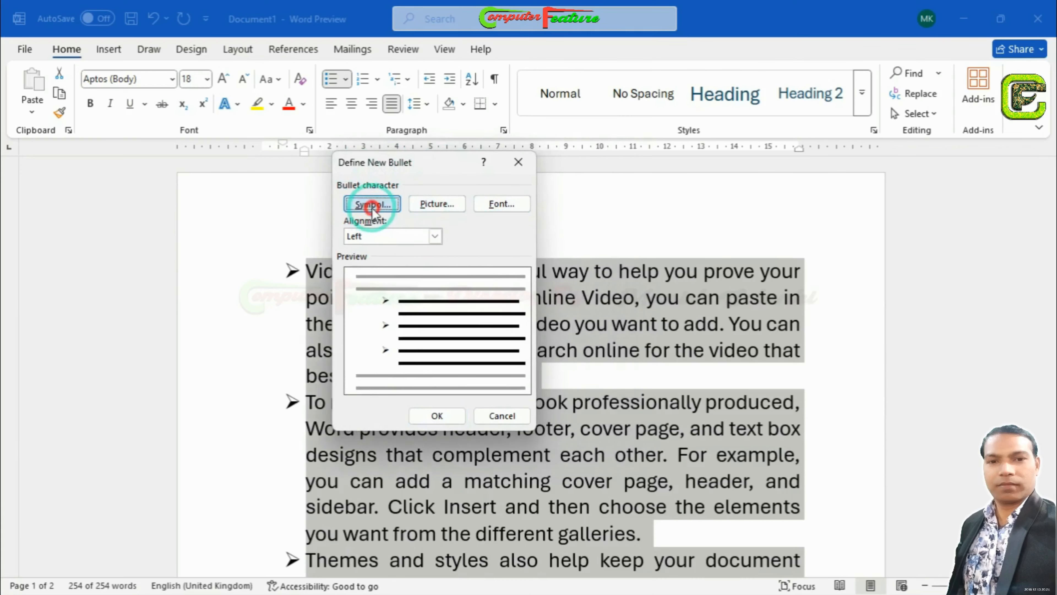
{"action": "left_click_drag", "start_coordinate": [483, 118], "coordinate": [612, 106]}
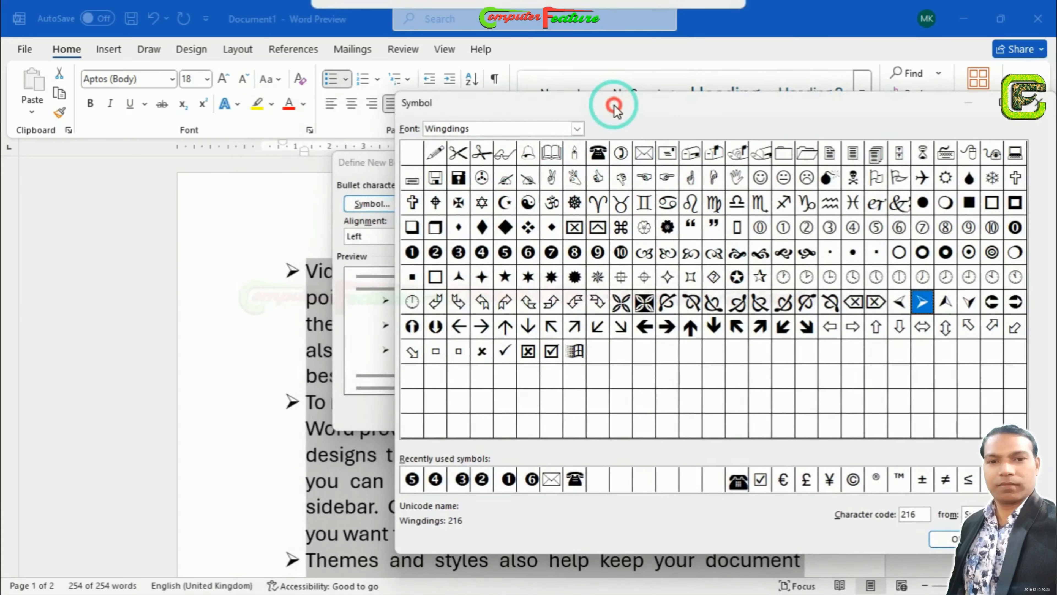
{"action": "left_click", "coordinate": [599, 158]}
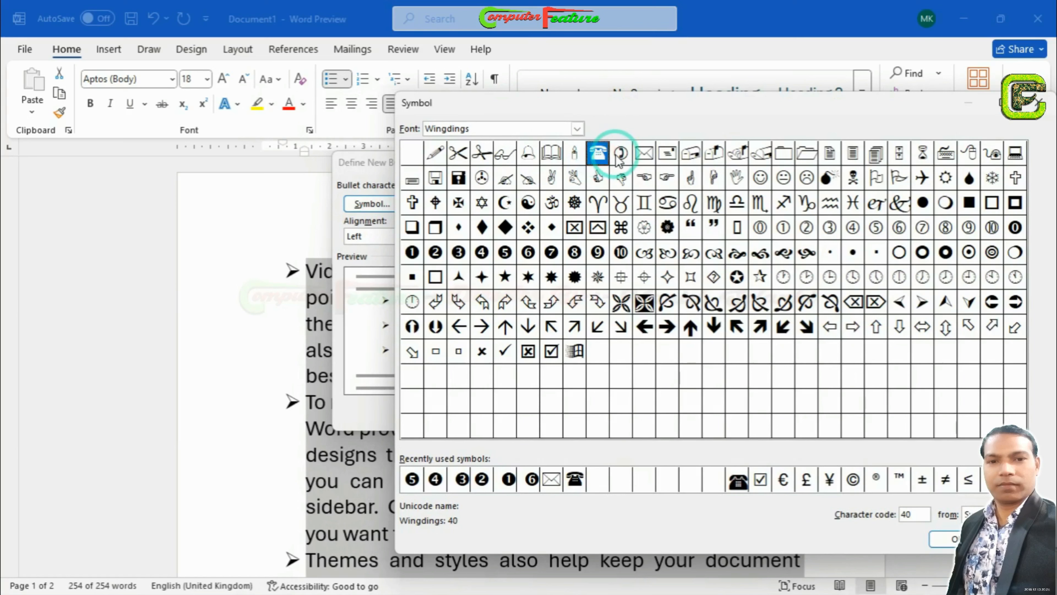
{"action": "left_click", "coordinate": [435, 153]}
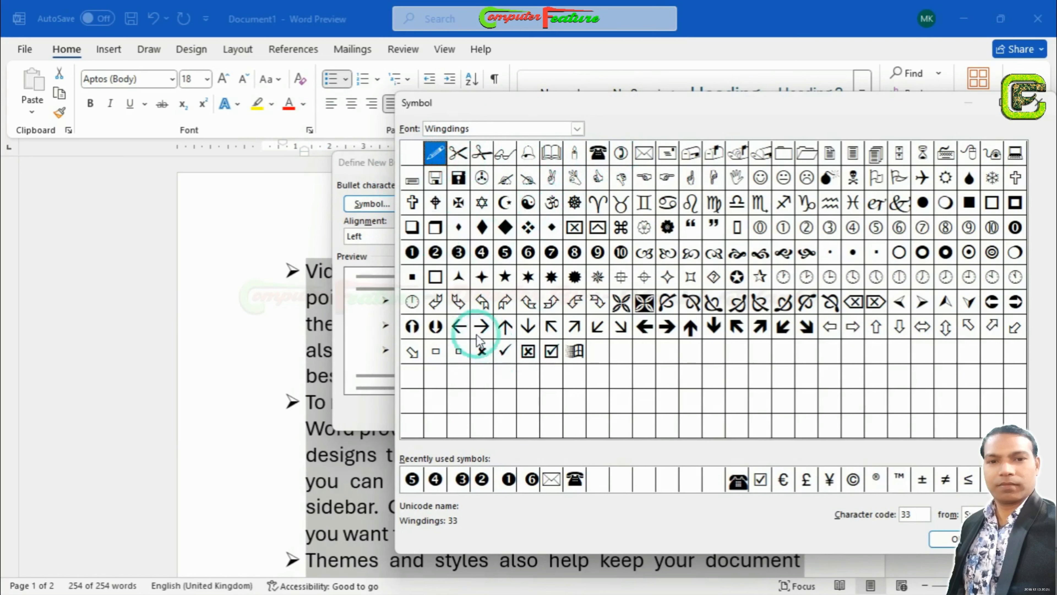
{"action": "left_click", "coordinate": [483, 329]}
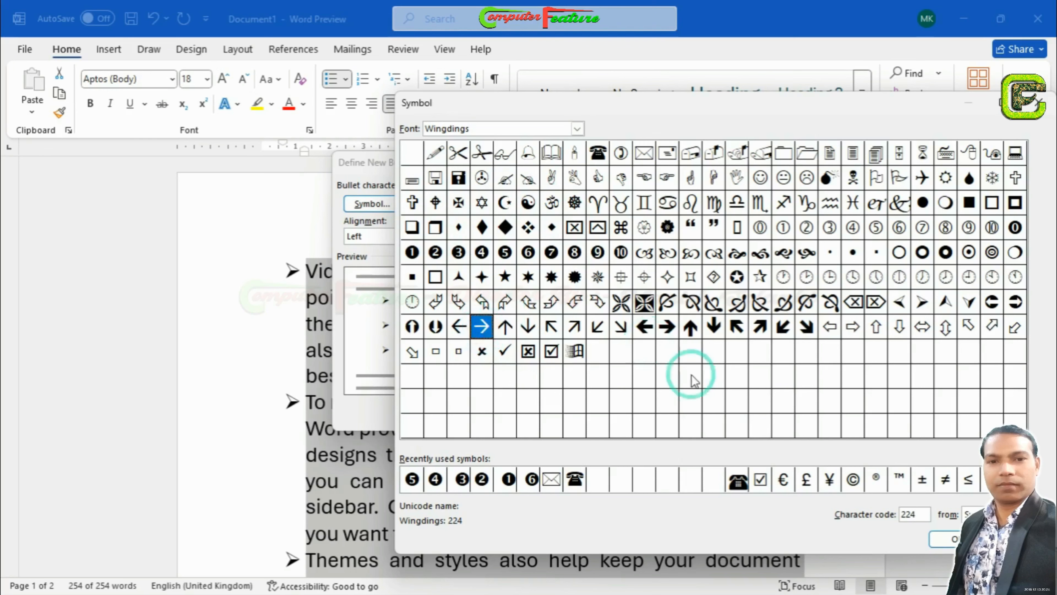
{"action": "left_click", "coordinate": [946, 542]}
{"action": "left_click", "coordinate": [437, 416]}
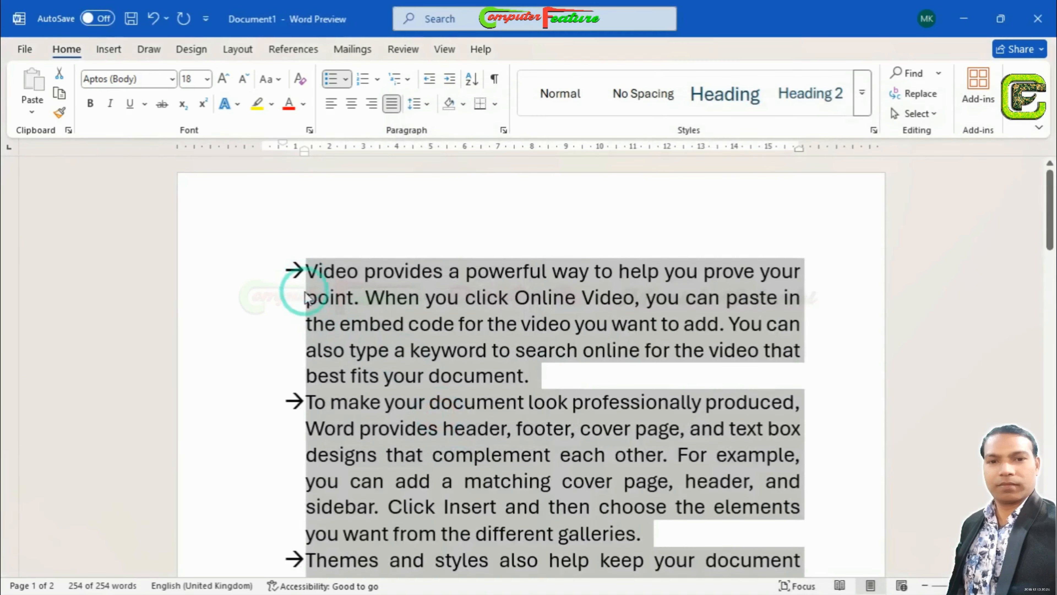
{"action": "left_click", "coordinate": [343, 334]}
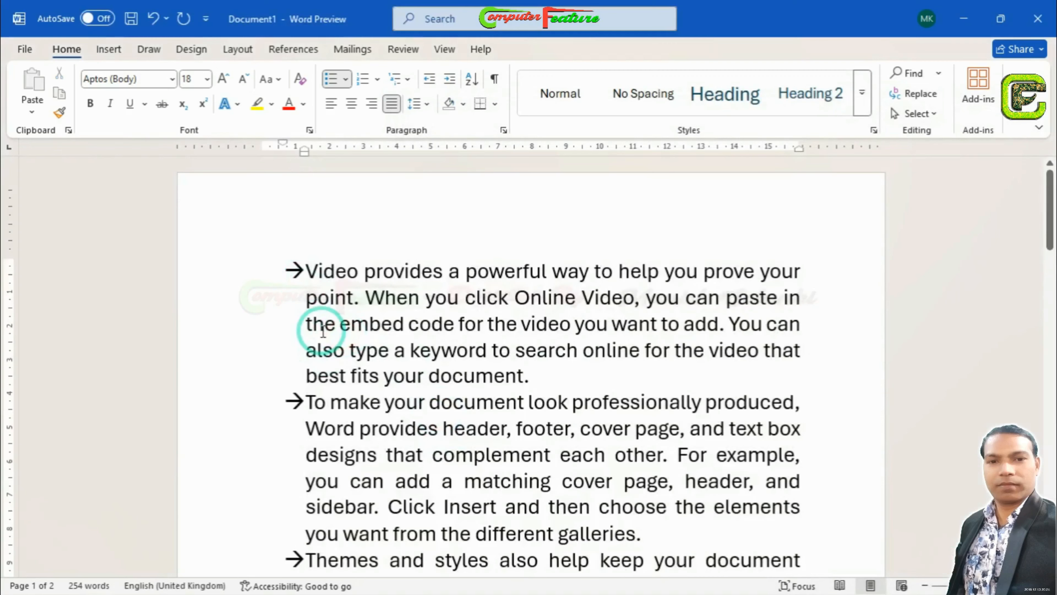
{"action": "left_click", "coordinate": [346, 79]}
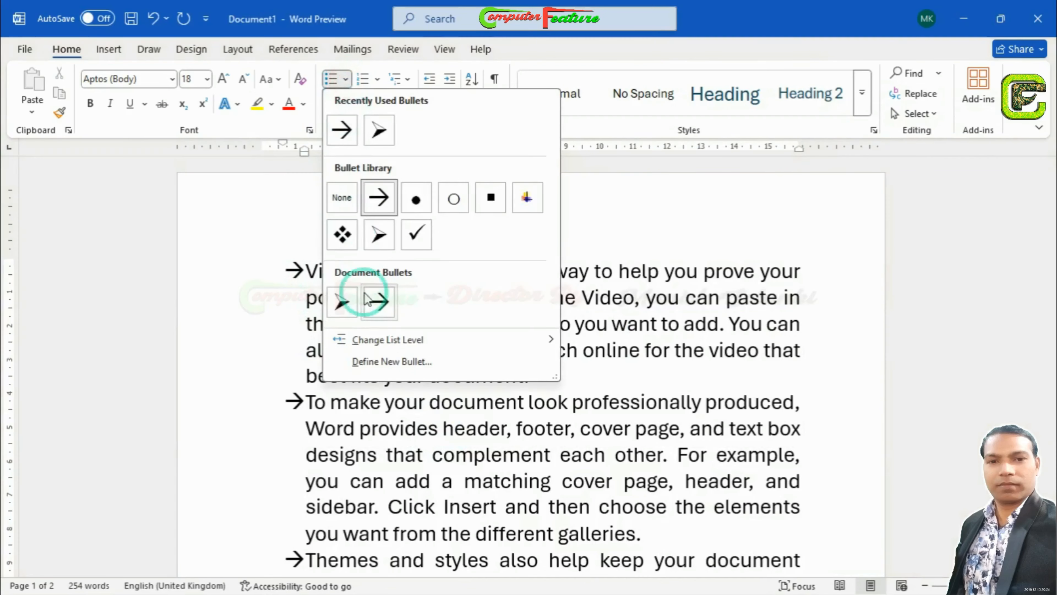
{"action": "left_click", "coordinate": [375, 362]}
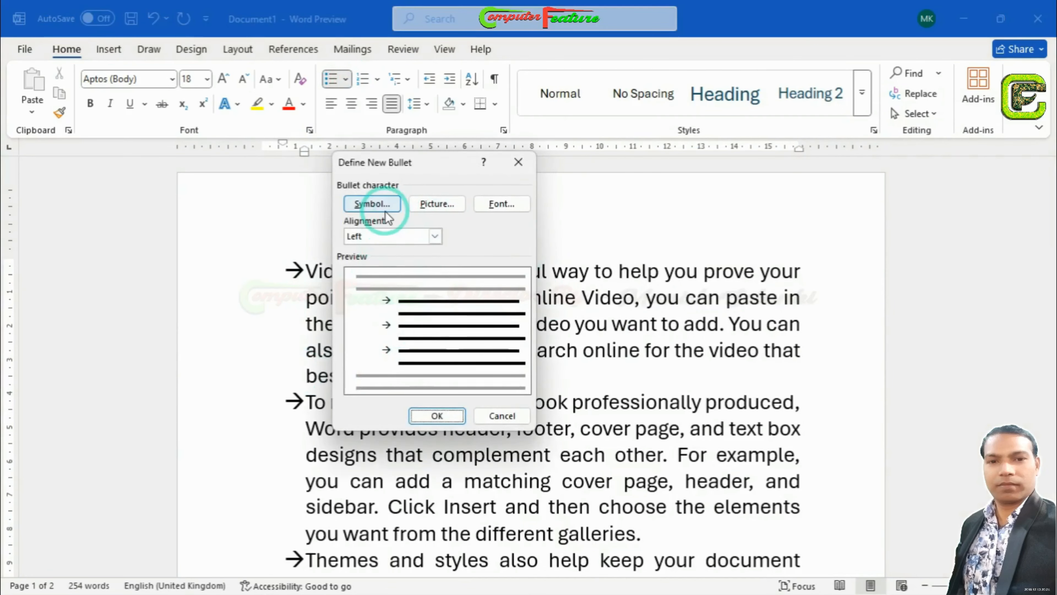
{"action": "left_click", "coordinate": [372, 204]}
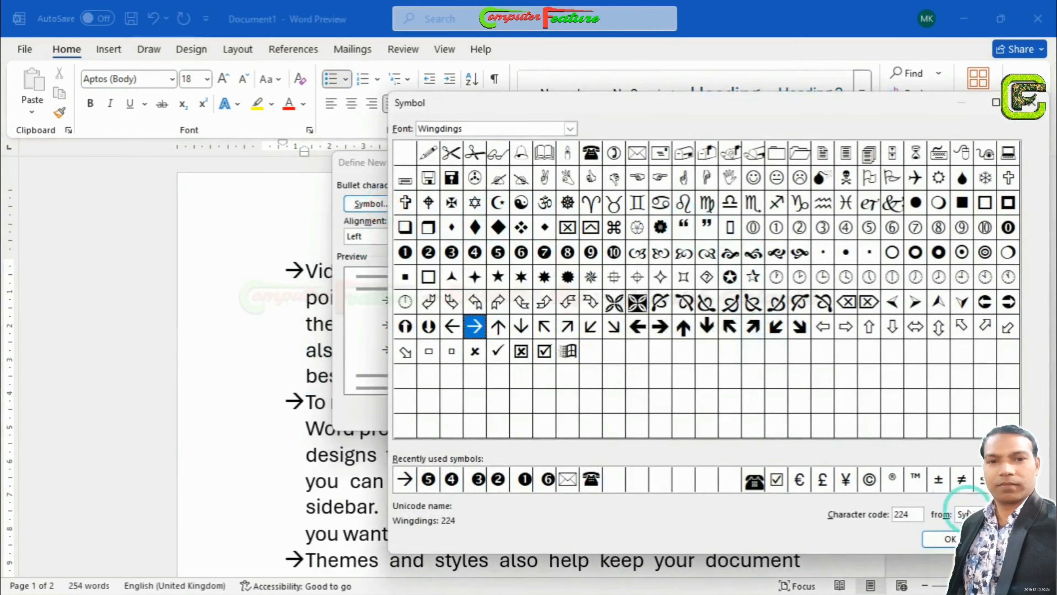
{"action": "left_click", "coordinate": [945, 539]}
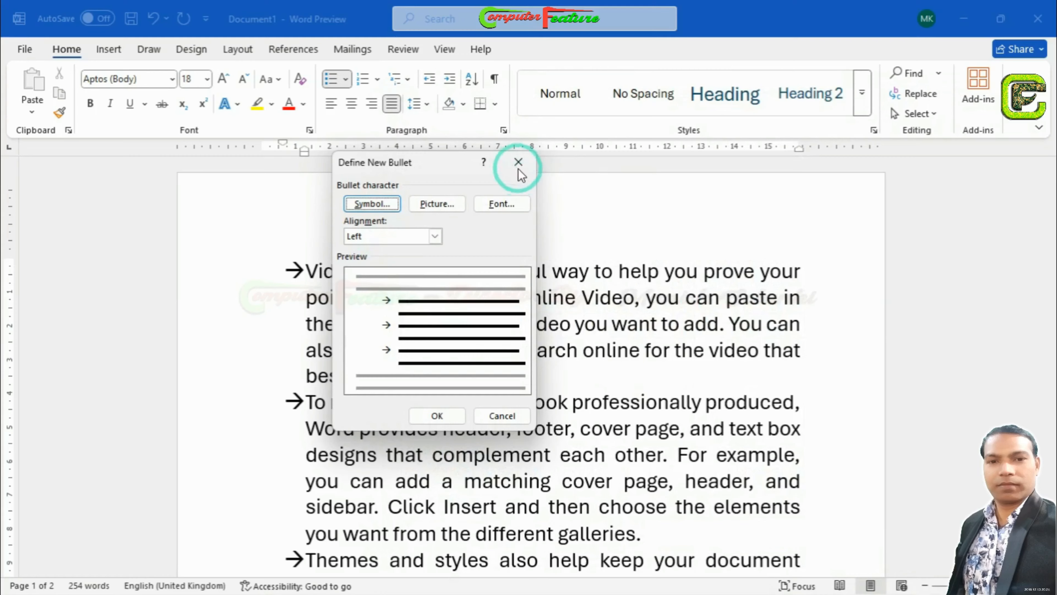
{"action": "left_click", "coordinate": [519, 166]}
- Apply 1. 2. 3. numbering to all paragraphs of the document in place of the arrow bullets
{"action": "left_click", "coordinate": [440, 339]}
{"action": "key", "text": "ctrl+a"}
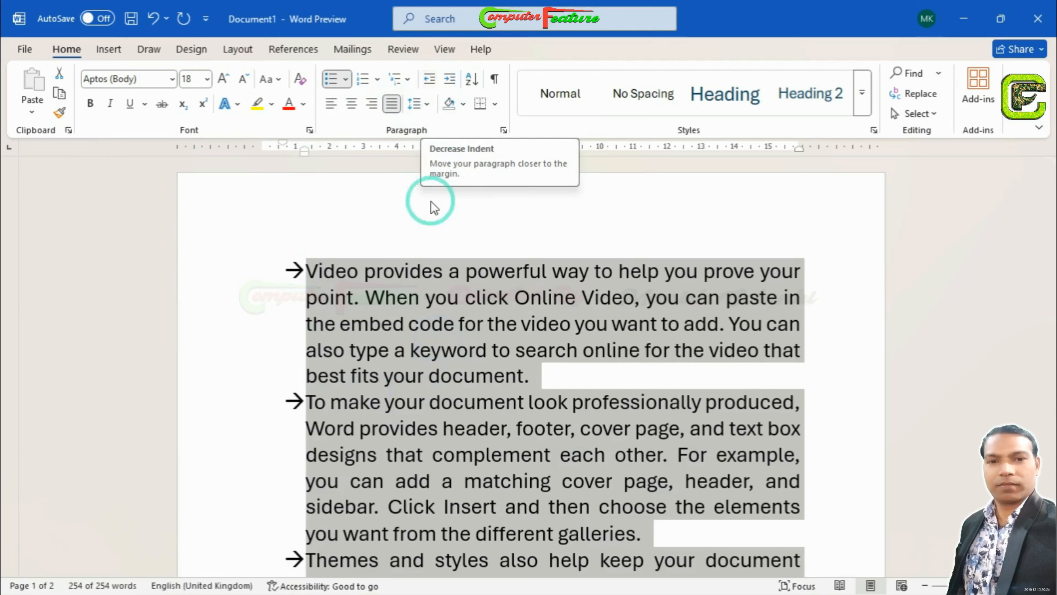
{"action": "left_click", "coordinate": [419, 297]}
{"action": "key", "text": "ctrl+a"}
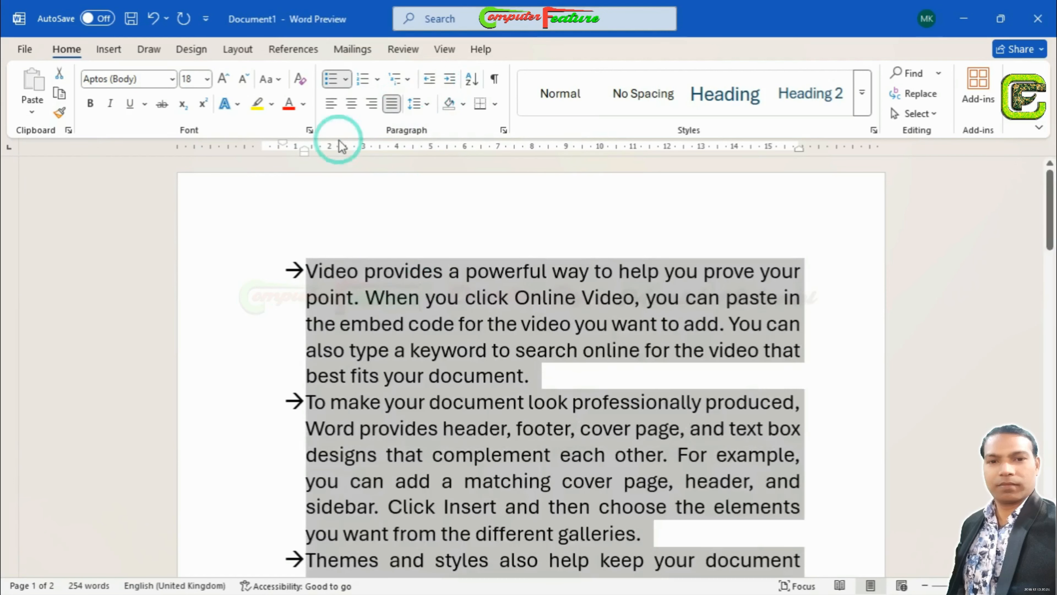
{"action": "left_click", "coordinate": [346, 79]}
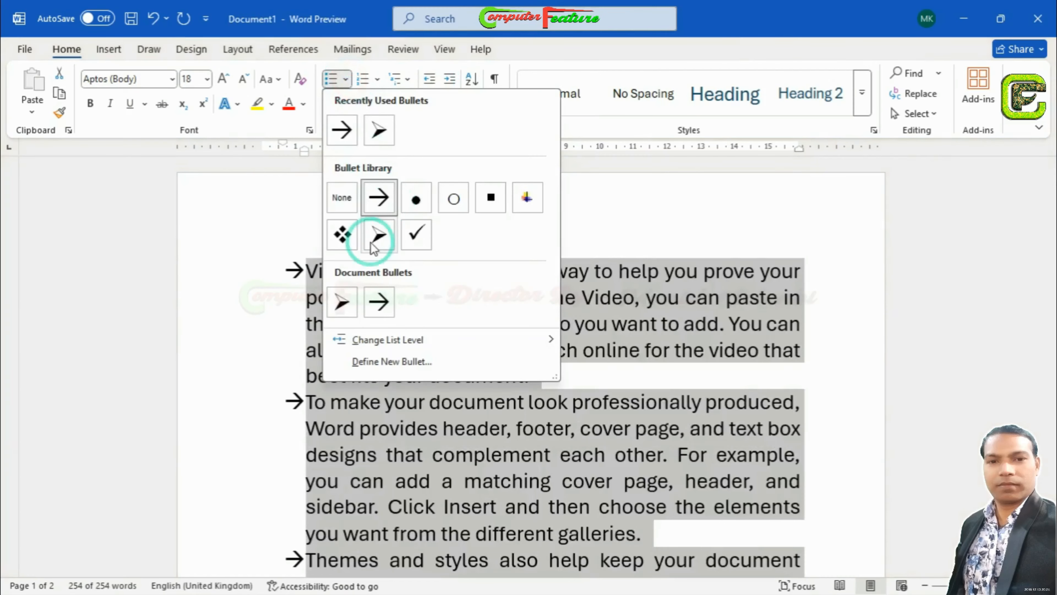
{"action": "left_click", "coordinate": [376, 79]}
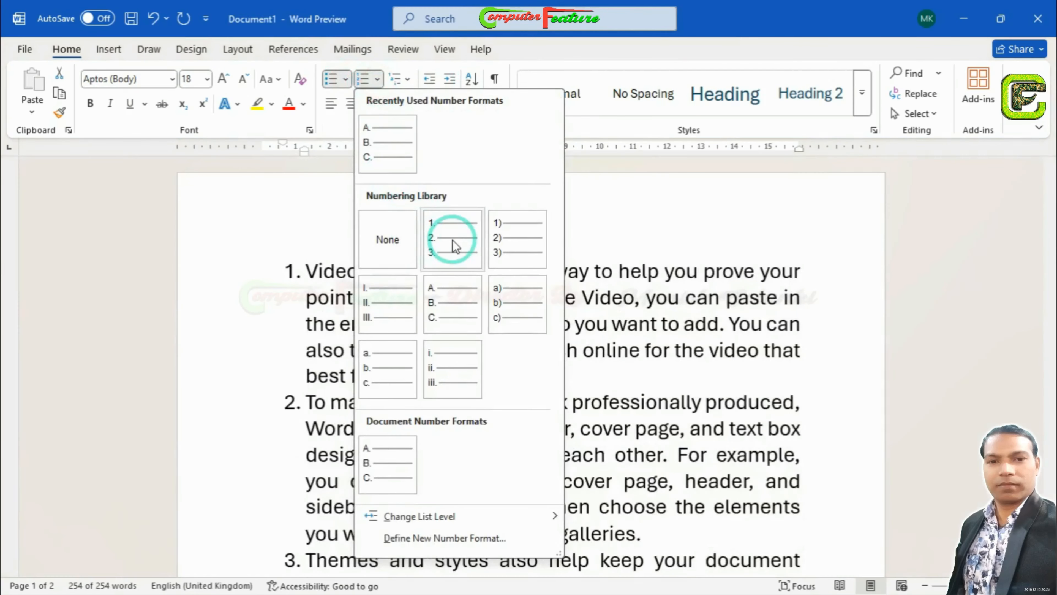
{"action": "left_click", "coordinate": [452, 240]}
{"action": "left_click", "coordinate": [464, 358]}
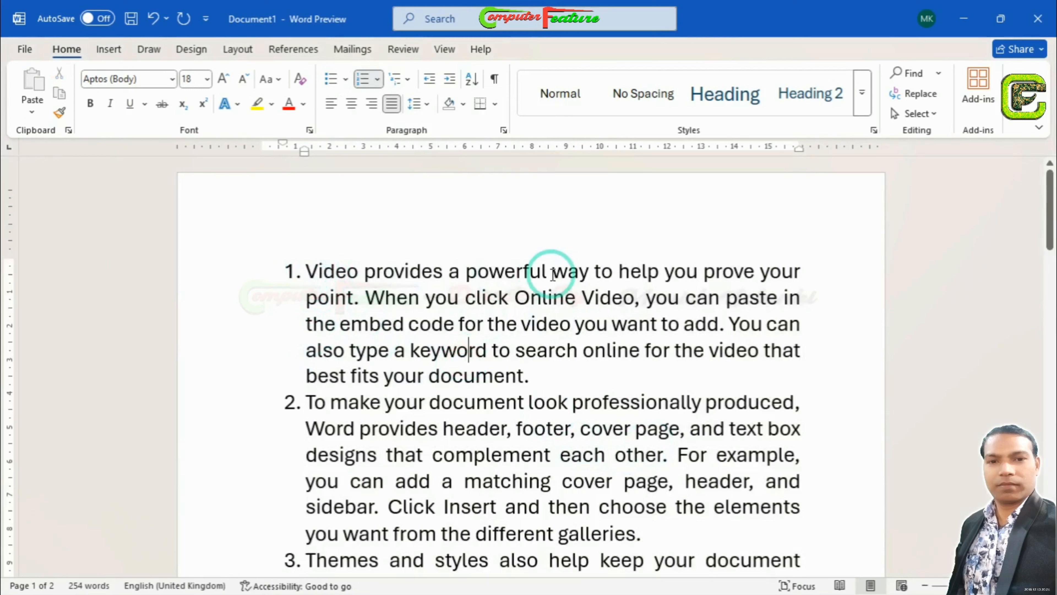
- Try a tab before the first word of the second paragraph, and remove it again
{"action": "left_click", "coordinate": [309, 402]}
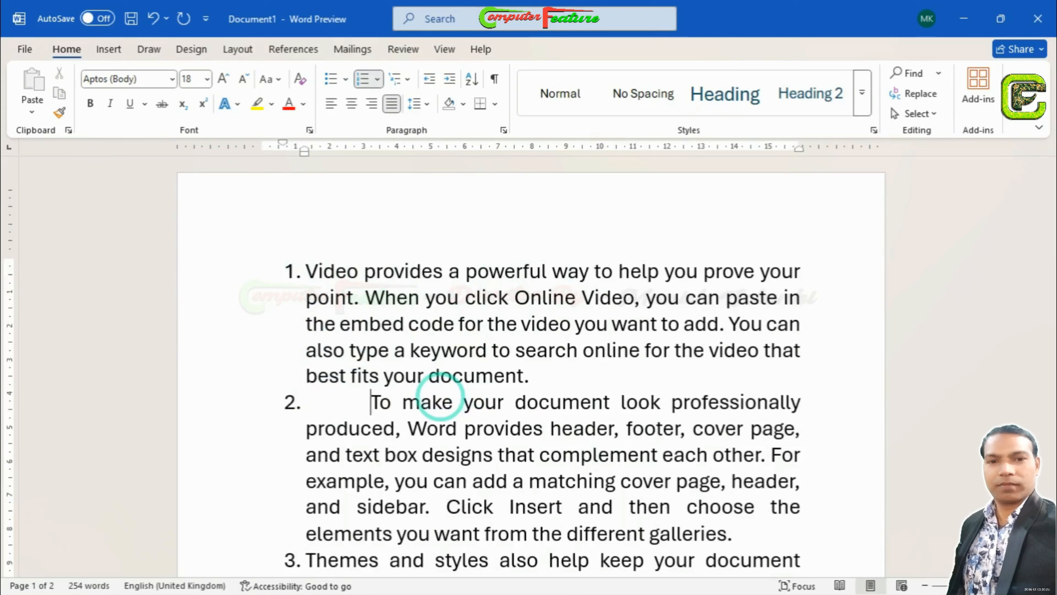
{"action": "left_click", "coordinate": [304, 427]}
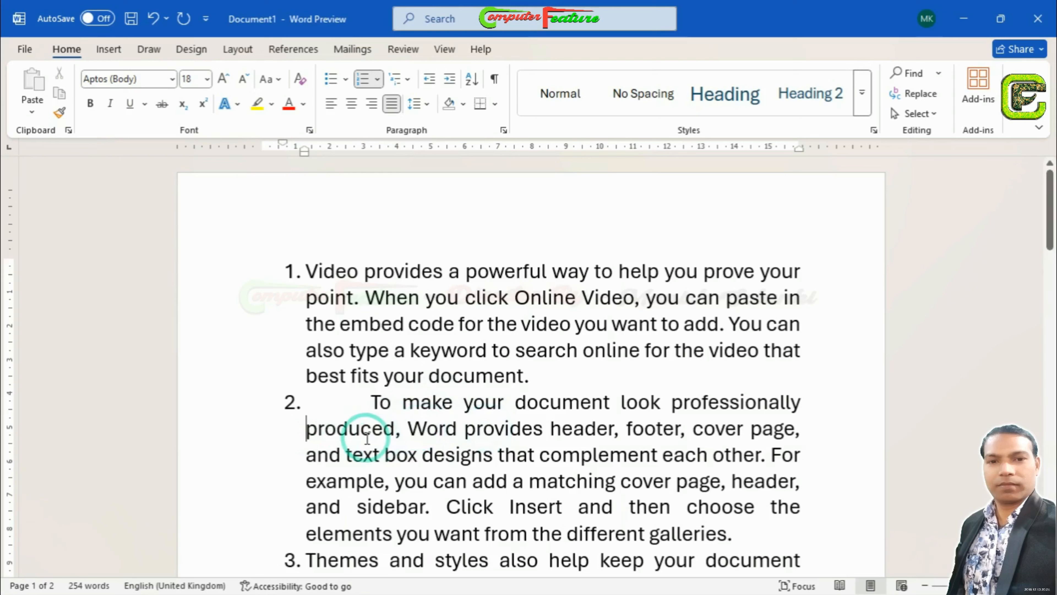
{"action": "key", "text": "BackSpace"}
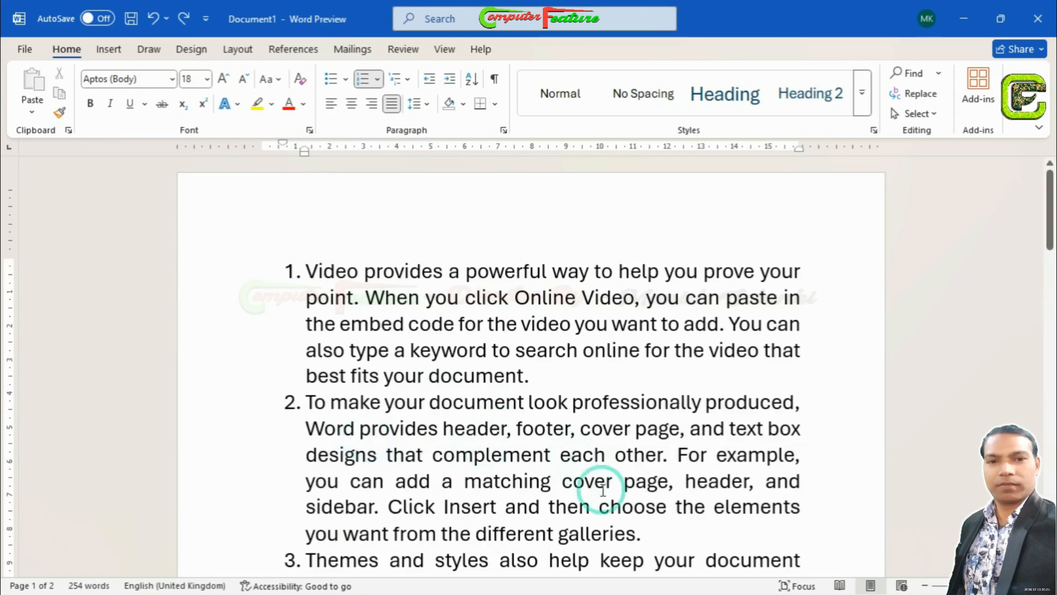
- Increase the indent of the whole second paragraph ("To make your document look…") by two levels
{"action": "left_click_drag", "start_coordinate": [646, 538], "coordinate": [308, 400]}
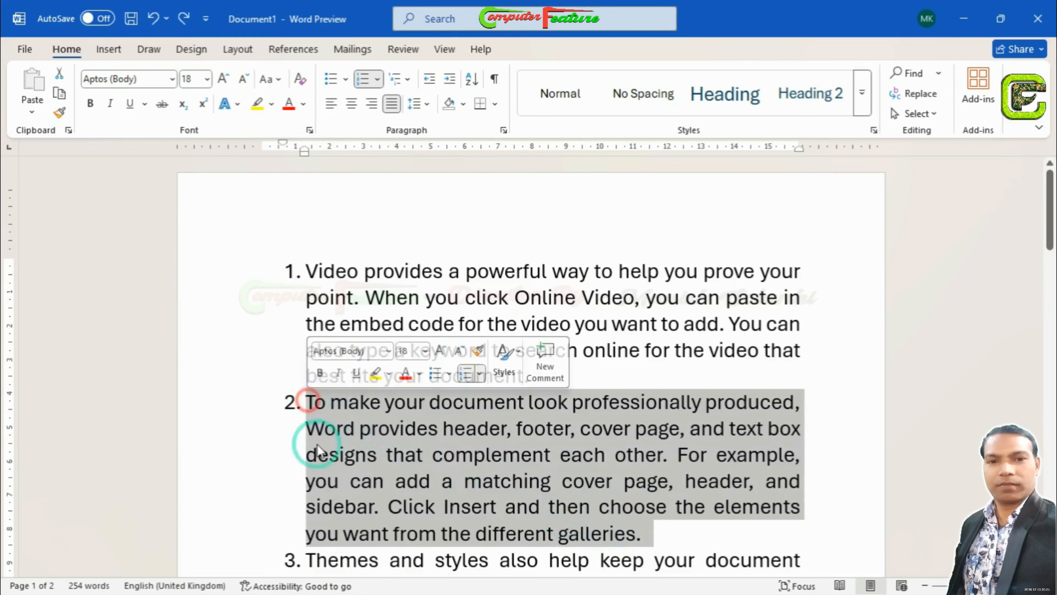
{"action": "left_click", "coordinate": [450, 80]}
{"action": "left_click", "coordinate": [450, 79]}
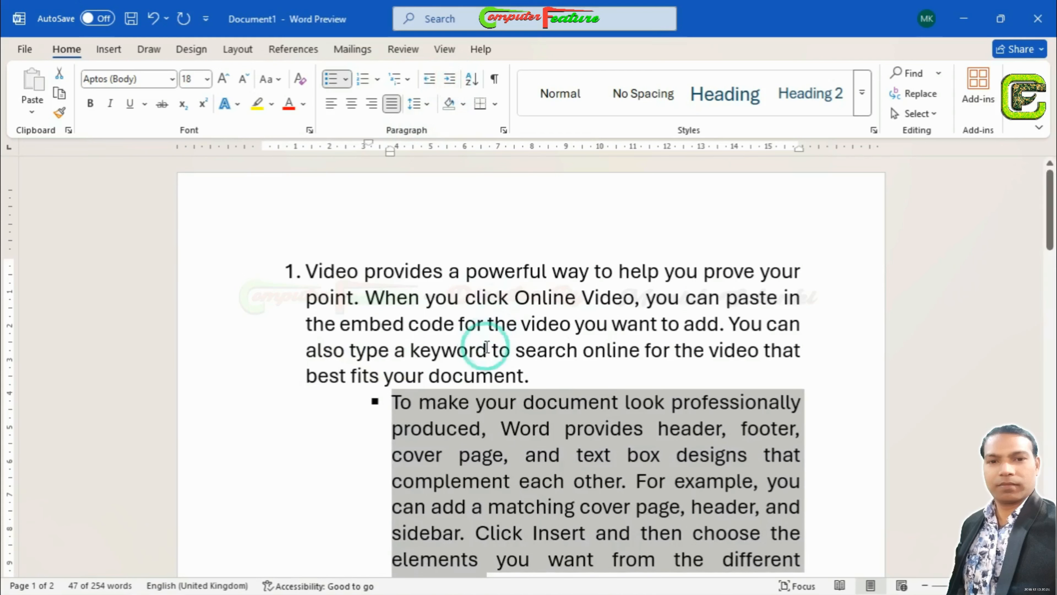
{"action": "left_click", "coordinate": [560, 379]}
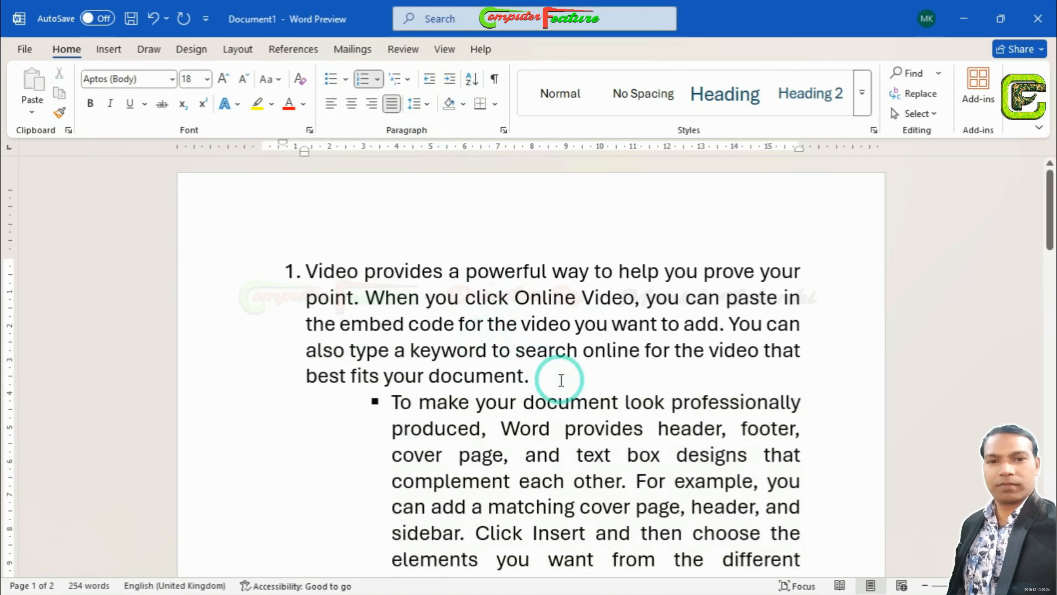
- Try increasing the indent of the "Themes and styles" paragraph, and decrease it back to the main numbered level
{"action": "left_click_drag", "start_coordinate": [1049, 218], "coordinate": [1050, 240]}
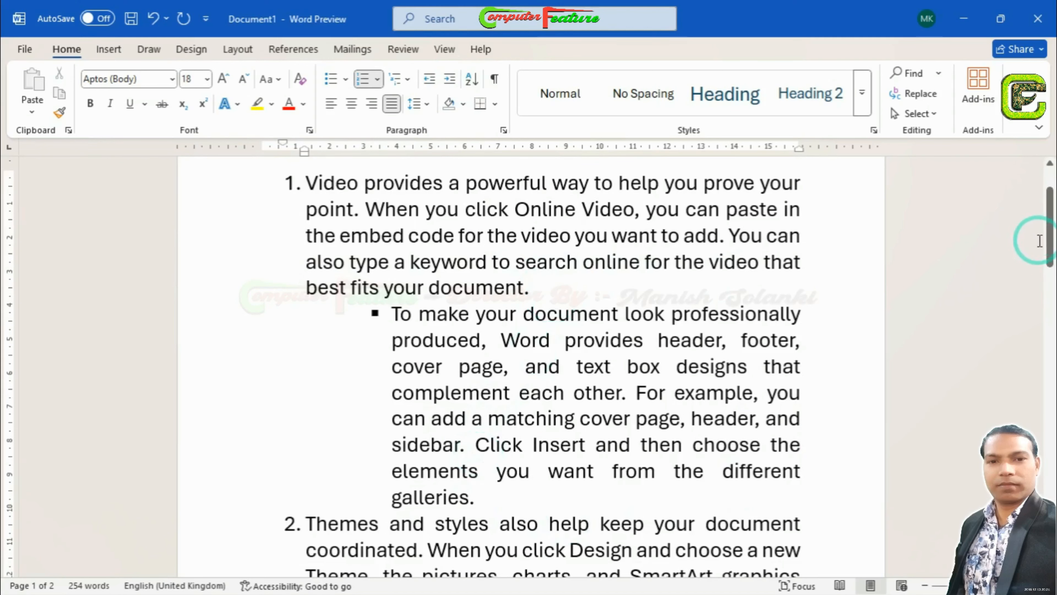
{"action": "left_click_drag", "start_coordinate": [1050, 225], "coordinate": [1050, 267]}
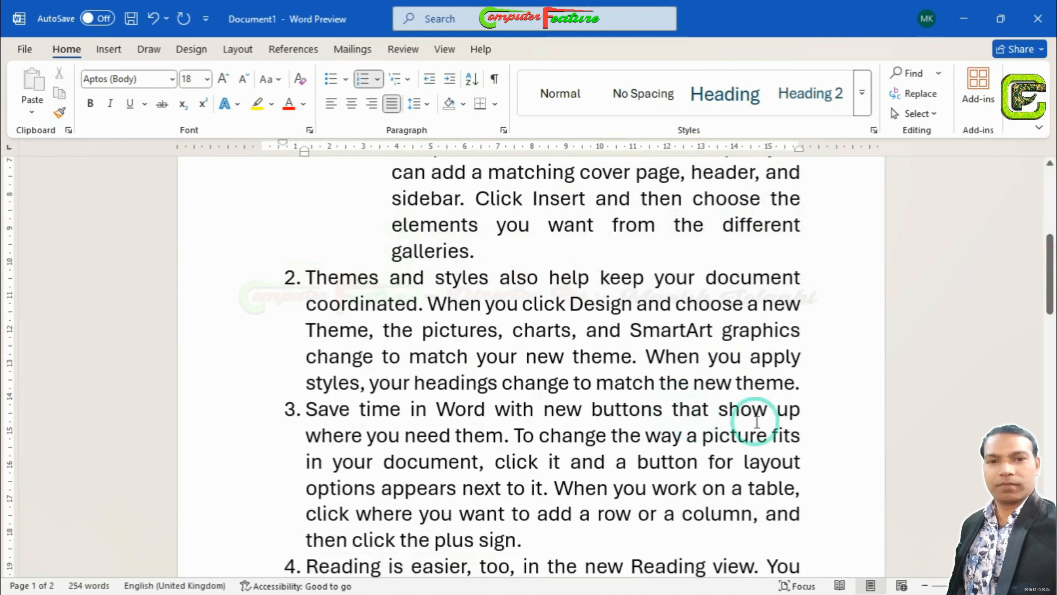
{"action": "left_click_drag", "start_coordinate": [801, 380], "coordinate": [307, 277]}
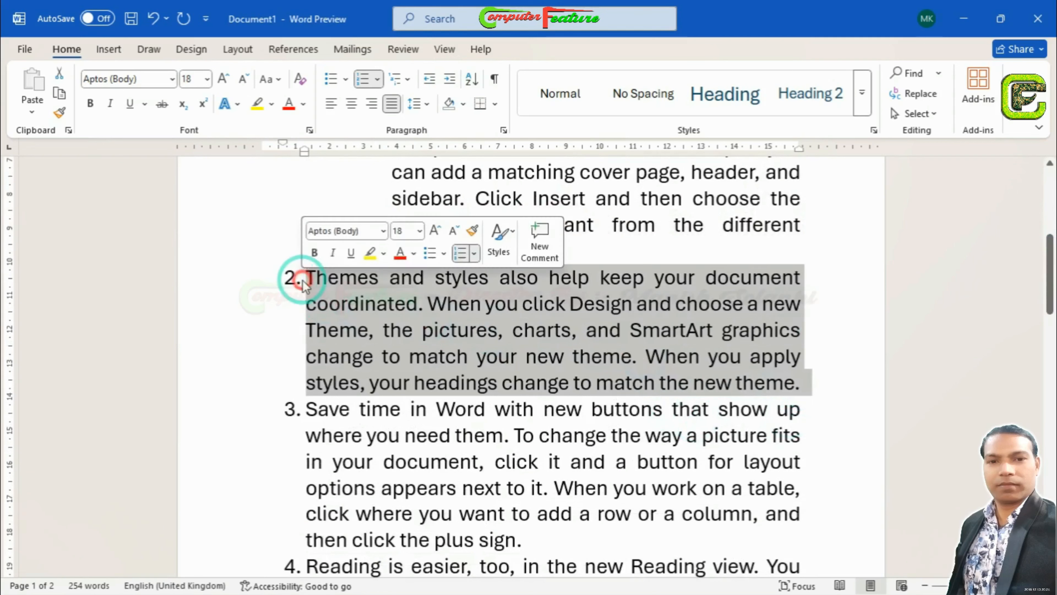
{"action": "left_click", "coordinate": [451, 84]}
{"action": "left_click", "coordinate": [451, 84]}
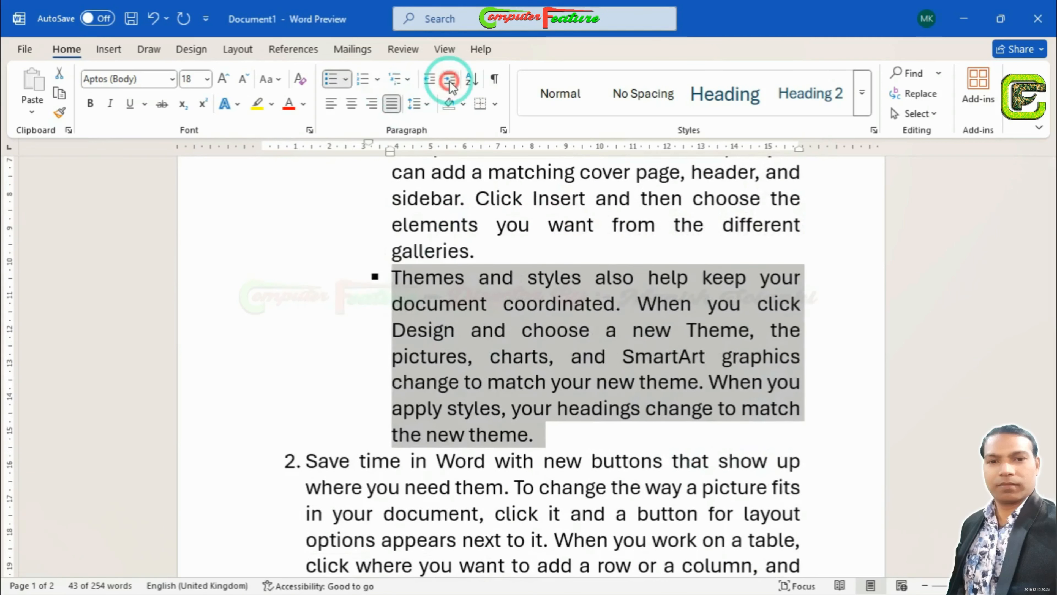
{"action": "left_click", "coordinate": [452, 83]}
{"action": "left_click", "coordinate": [430, 79]}
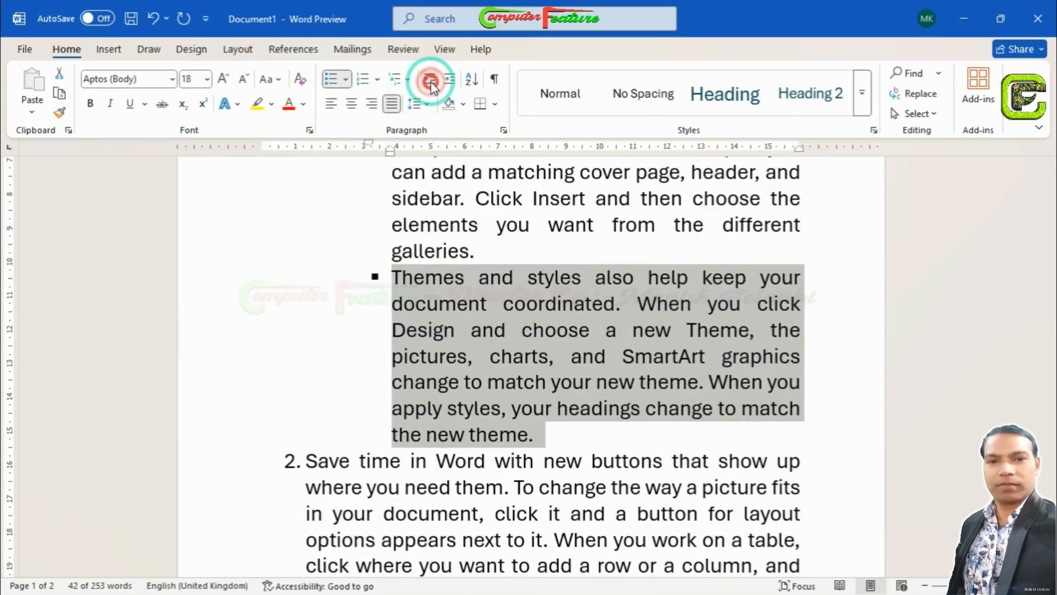
{"action": "left_click", "coordinate": [430, 80]}
{"action": "left_click", "coordinate": [431, 80]}
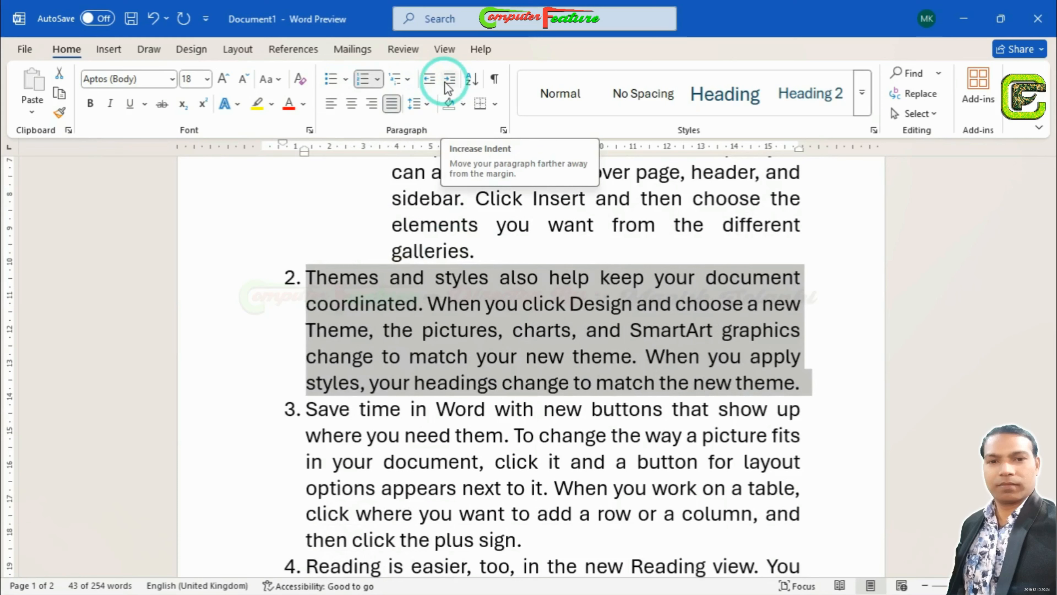
- Shade all paragraphs of the document with the lightest orange theme color
{"action": "left_click_drag", "start_coordinate": [1050, 303], "coordinate": [1051, 227]}
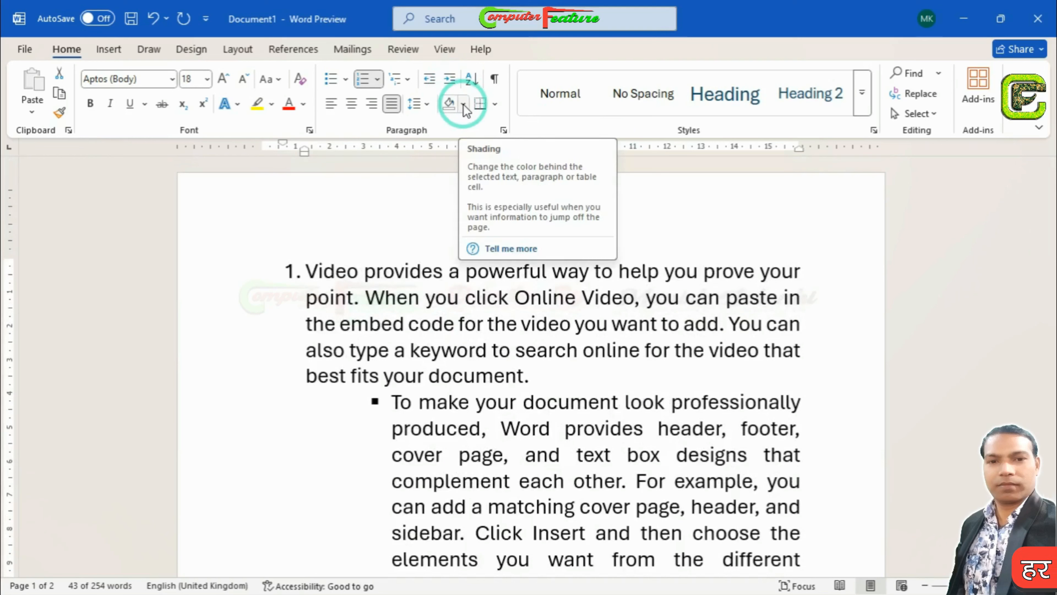
{"action": "left_click", "coordinate": [453, 323]}
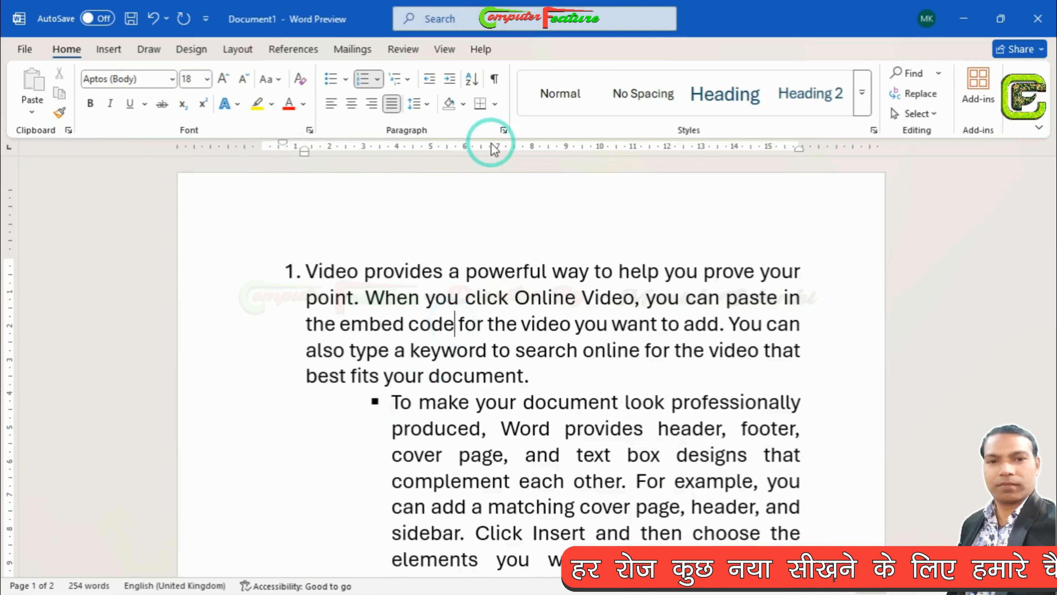
{"action": "key", "text": "ctrl+a"}
{"action": "left_click", "coordinate": [465, 104]}
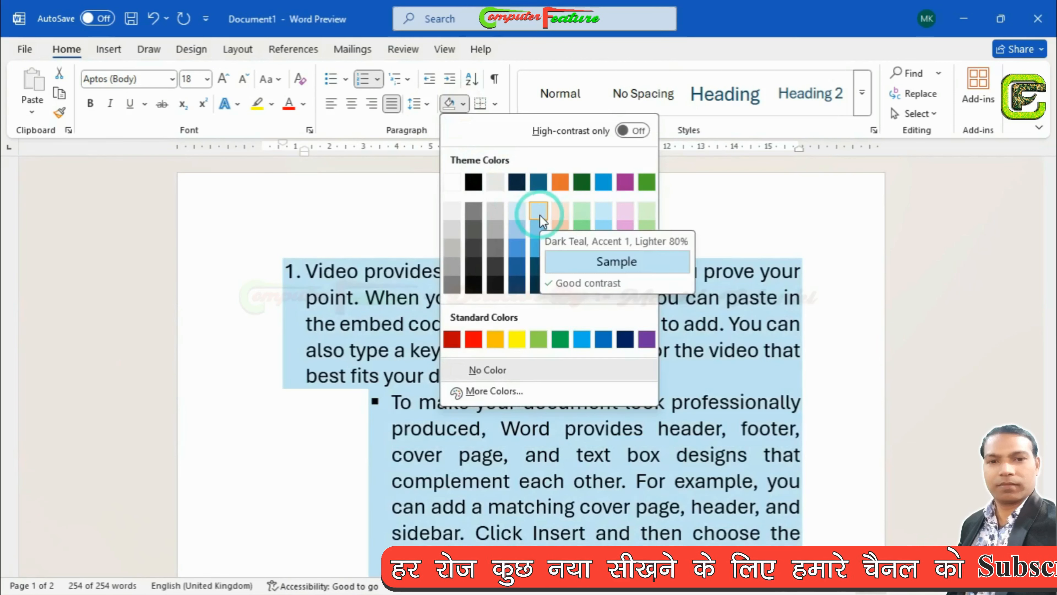
{"action": "left_click", "coordinate": [560, 210]}
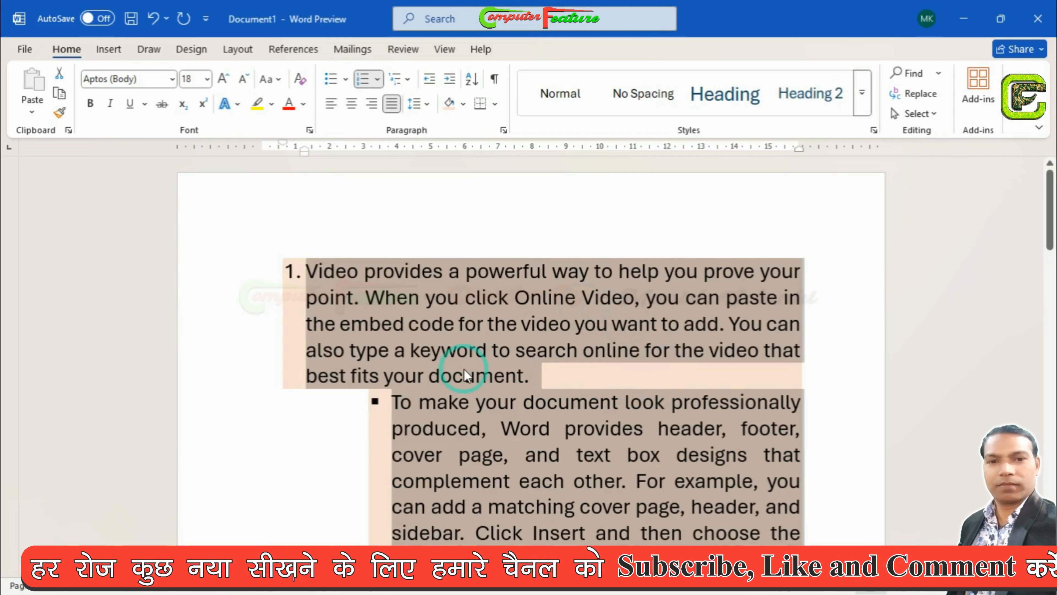
{"action": "left_click", "coordinate": [587, 372]}
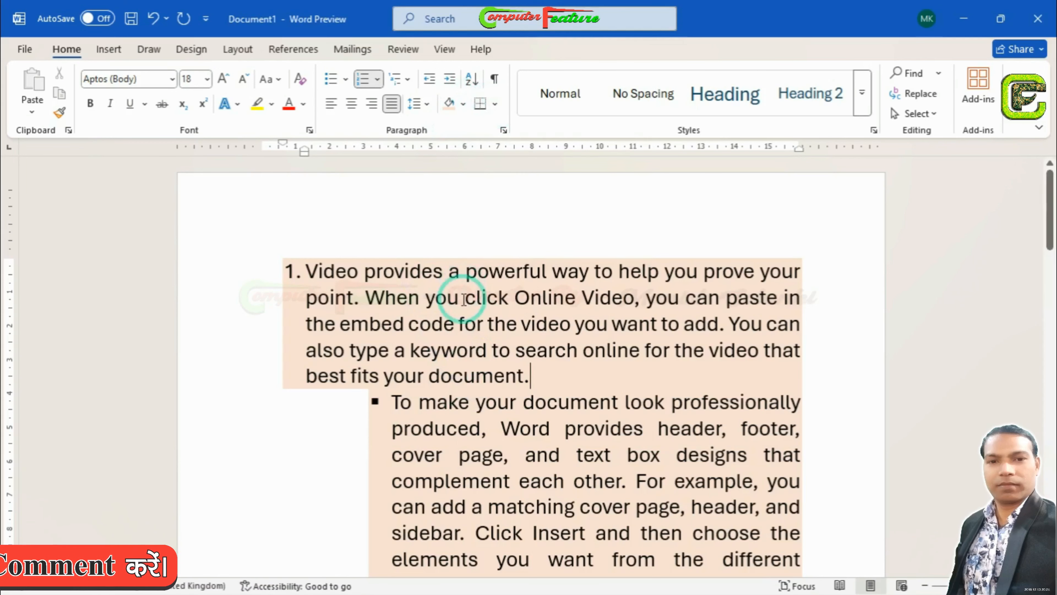
- Apply All Borders to every paragraph of the document and look over the bordered text
{"action": "key", "text": "ctrl+a"}
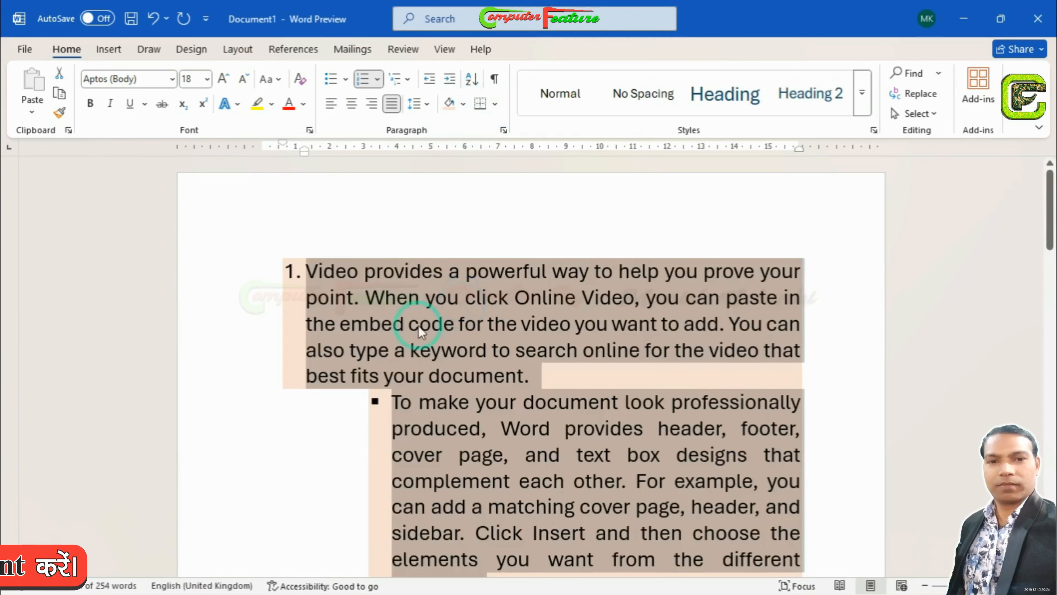
{"action": "left_click", "coordinate": [495, 106]}
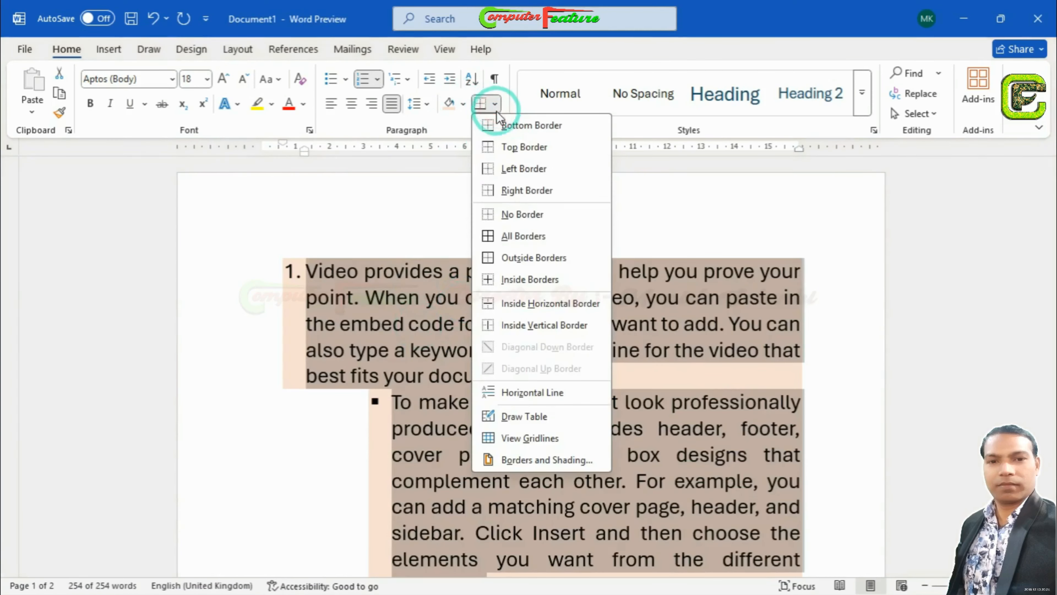
{"action": "left_click", "coordinate": [516, 237]}
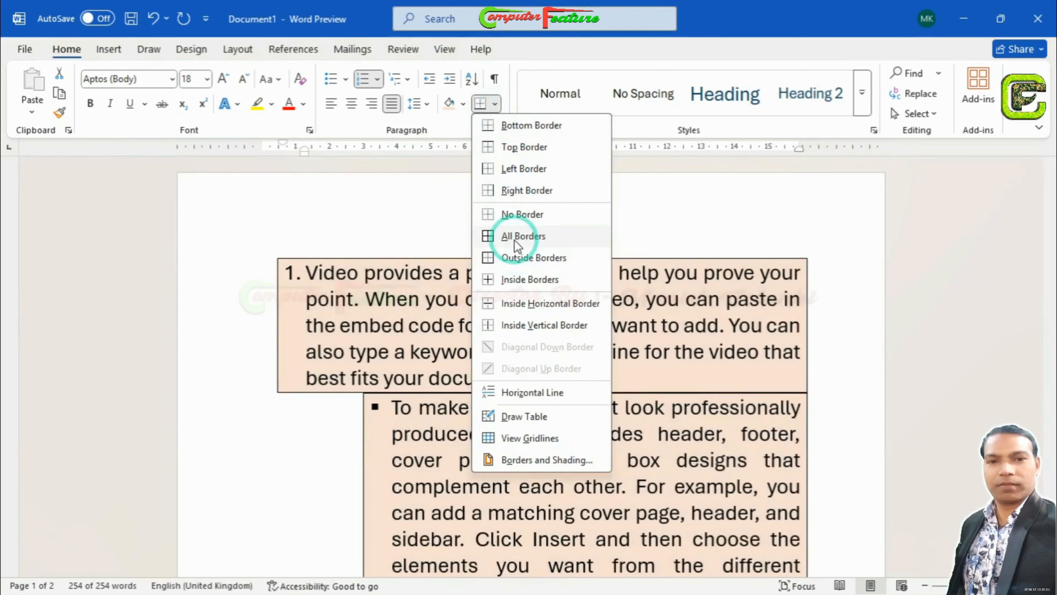
{"action": "left_click_drag", "start_coordinate": [1052, 221], "coordinate": [1032, 194]}
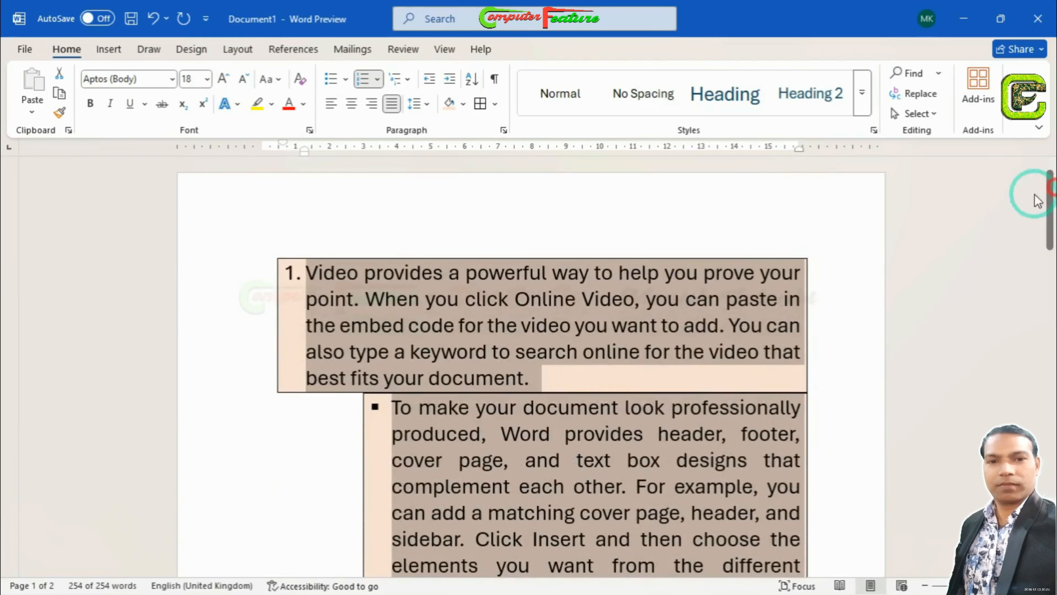
{"action": "left_click", "coordinate": [578, 351]}
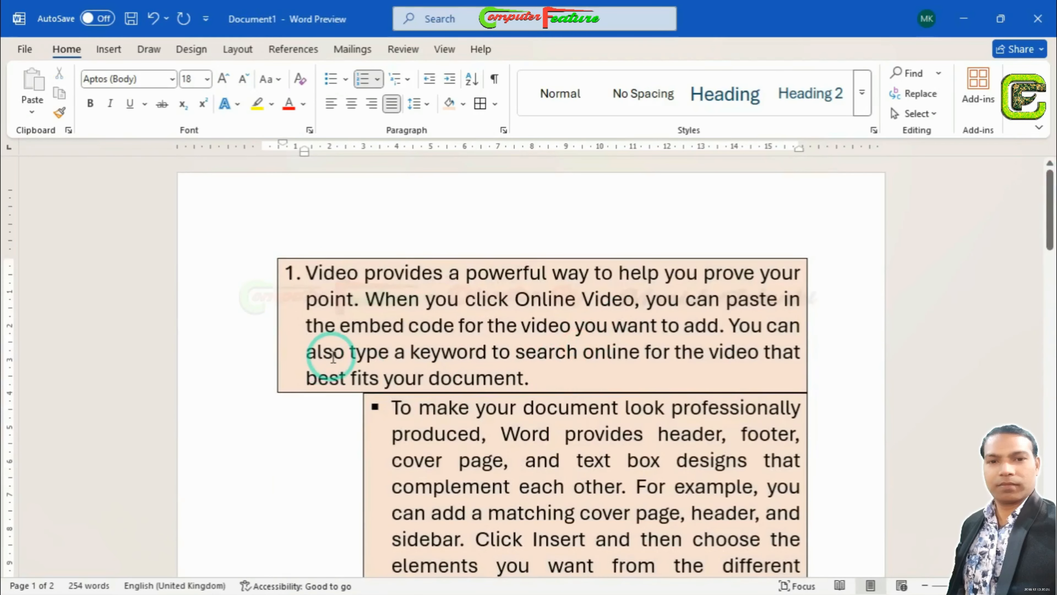
- Remove the borders from all paragraphs of the document with No Border
{"action": "key", "text": "ctrl+a"}
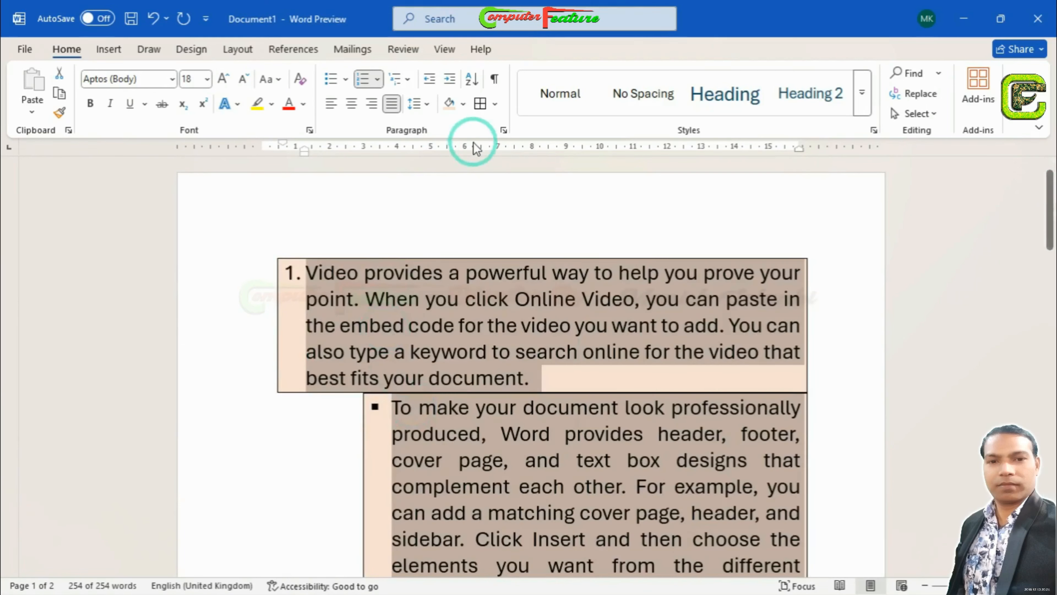
{"action": "left_click", "coordinate": [496, 104]}
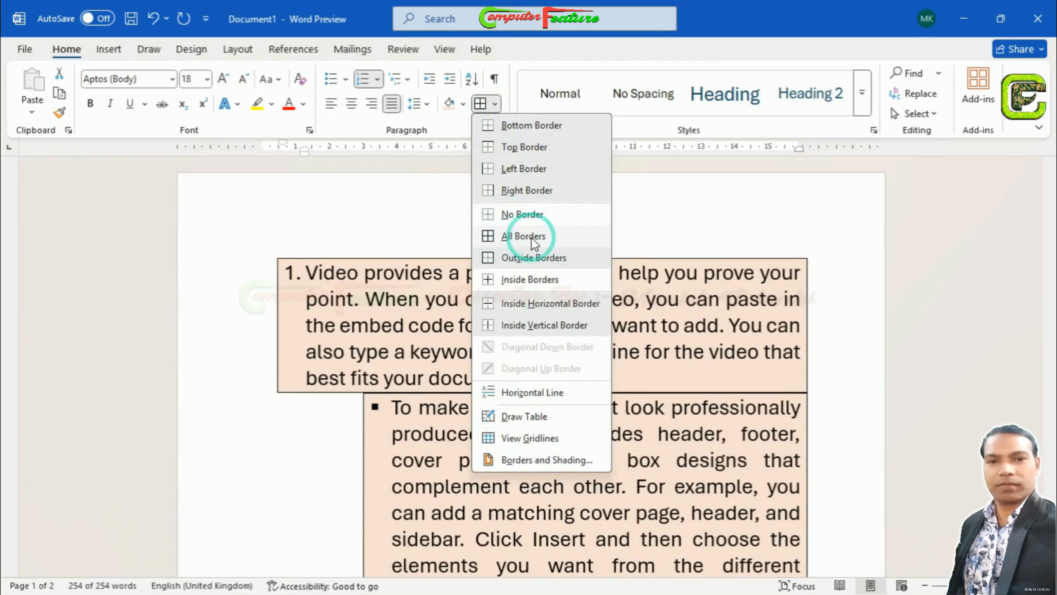
{"action": "left_click", "coordinate": [520, 215]}
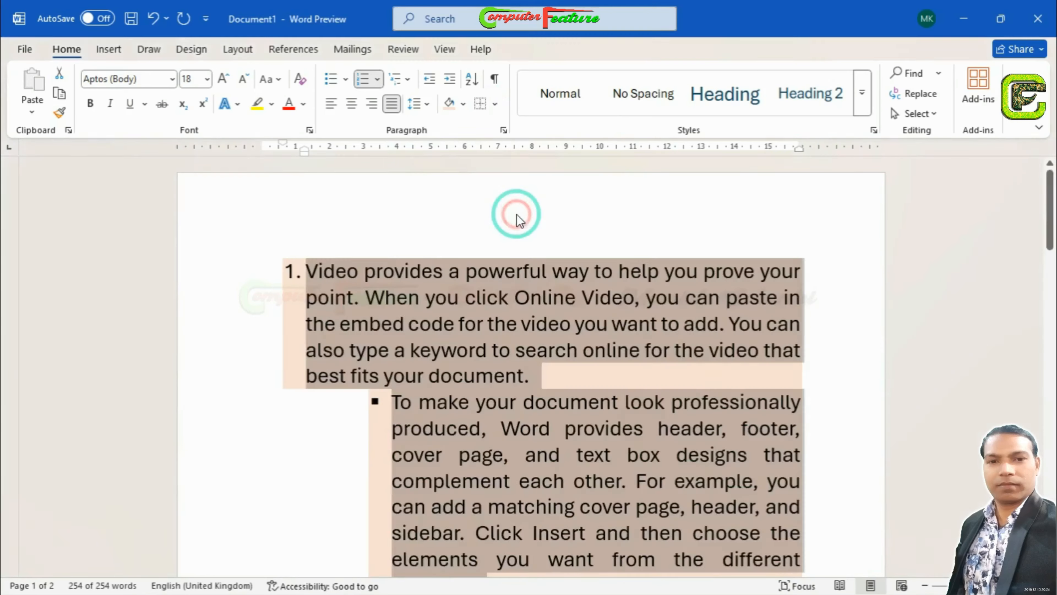
- Clear the borders and the shading from all paragraphs of the document with No Border and No Color
{"action": "left_click", "coordinate": [501, 102]}
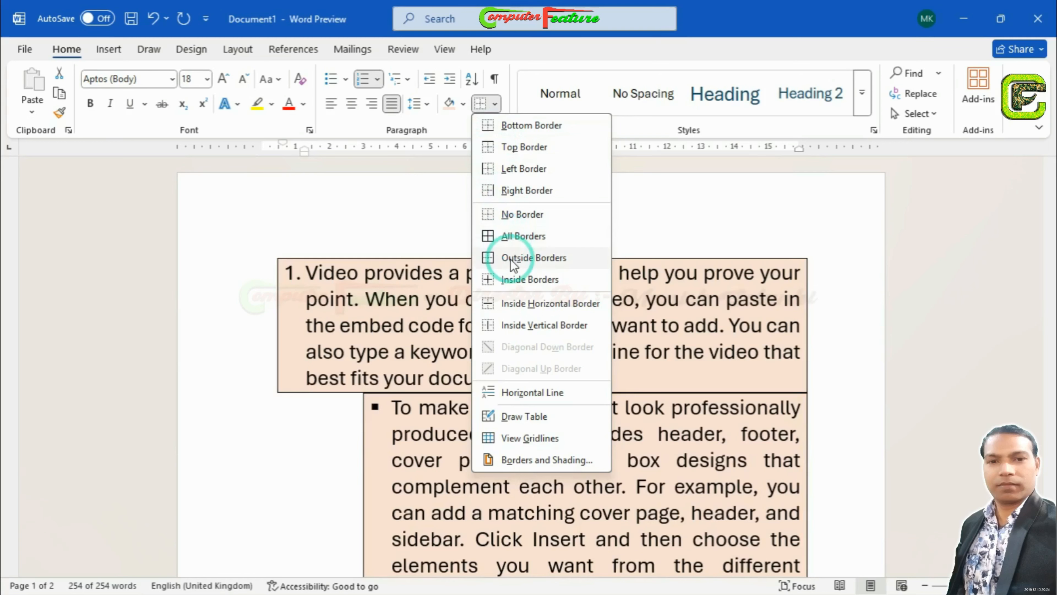
{"action": "left_click", "coordinate": [518, 215]}
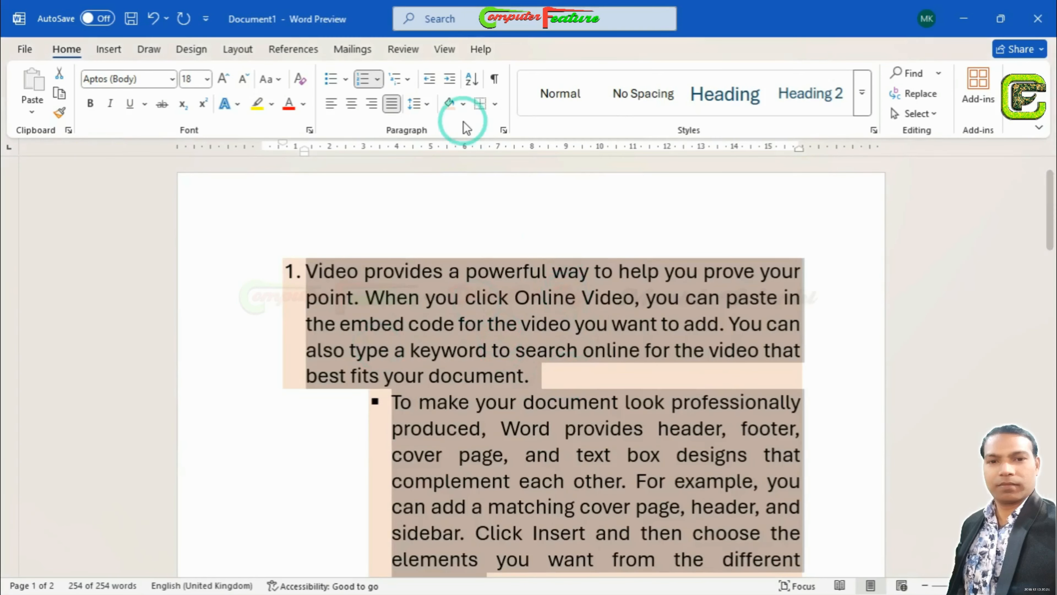
{"action": "left_click", "coordinate": [463, 104]}
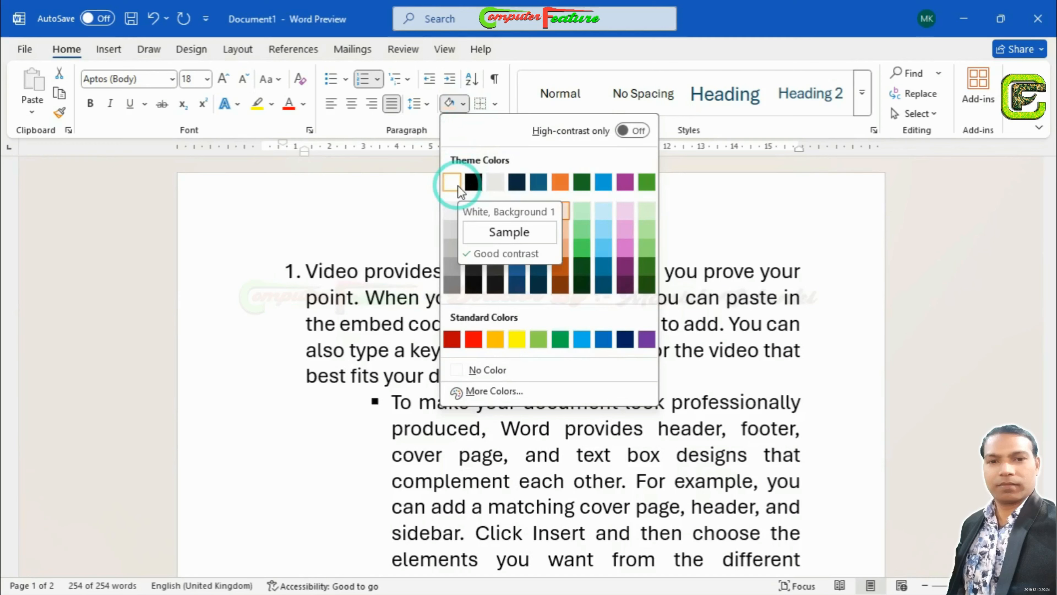
{"action": "left_click", "coordinate": [489, 370]}
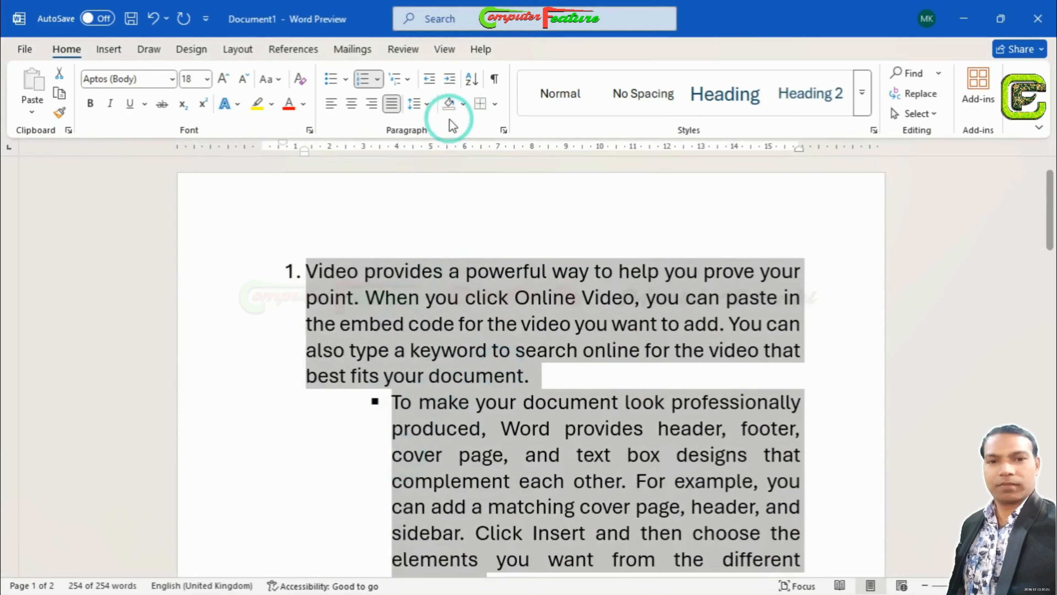
- Decrease the indent of all paragraphs one level, try increasing it back, and decrease it one level again
{"action": "left_click", "coordinate": [433, 79]}
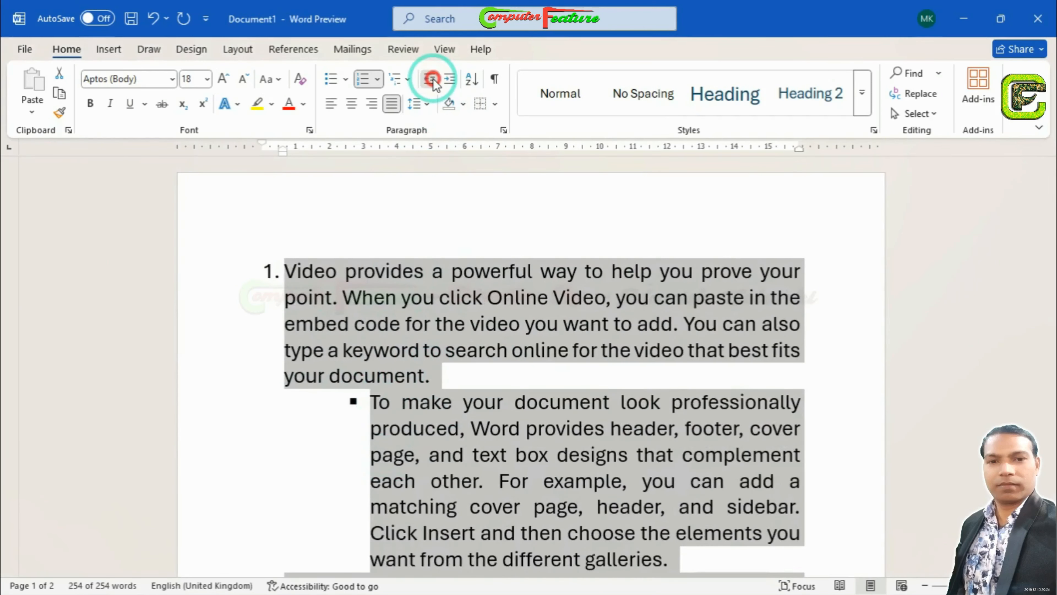
{"action": "left_click", "coordinate": [454, 78]}
{"action": "left_click", "coordinate": [432, 79]}
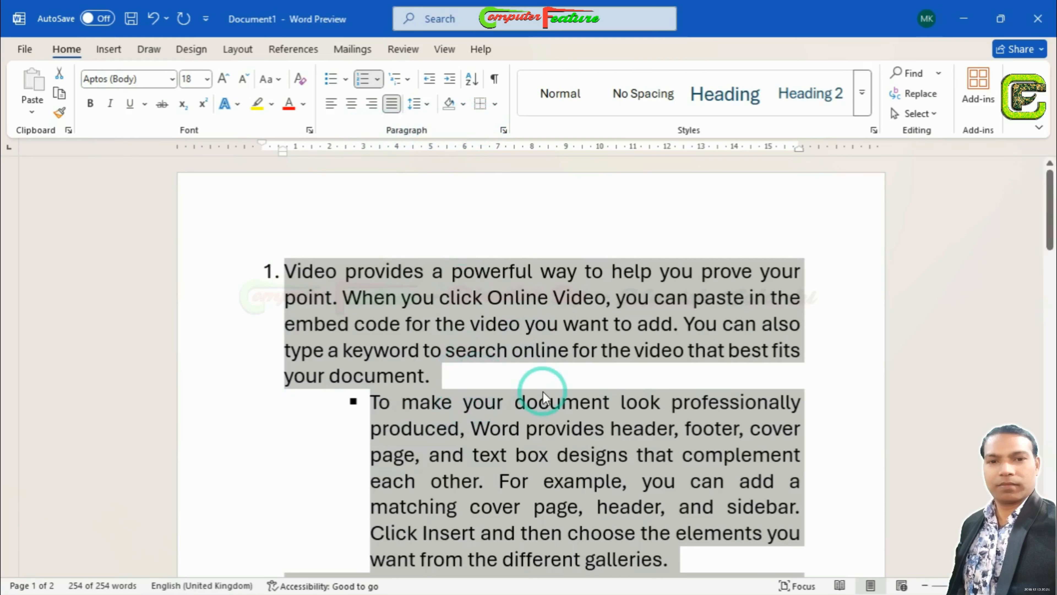
- Replace the entire document content with fresh sample text generated by =rand()
{"action": "key", "text": "Delete"}
{"action": "type", "text": "=ra"}
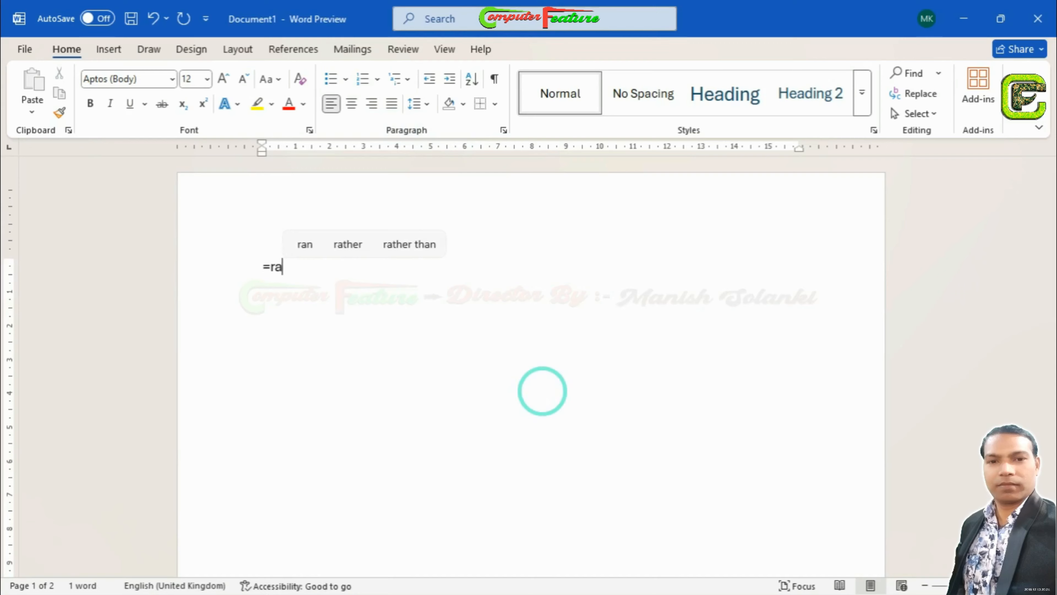
{"action": "type", "text": "nd()"}
{"action": "key", "text": "Return"}
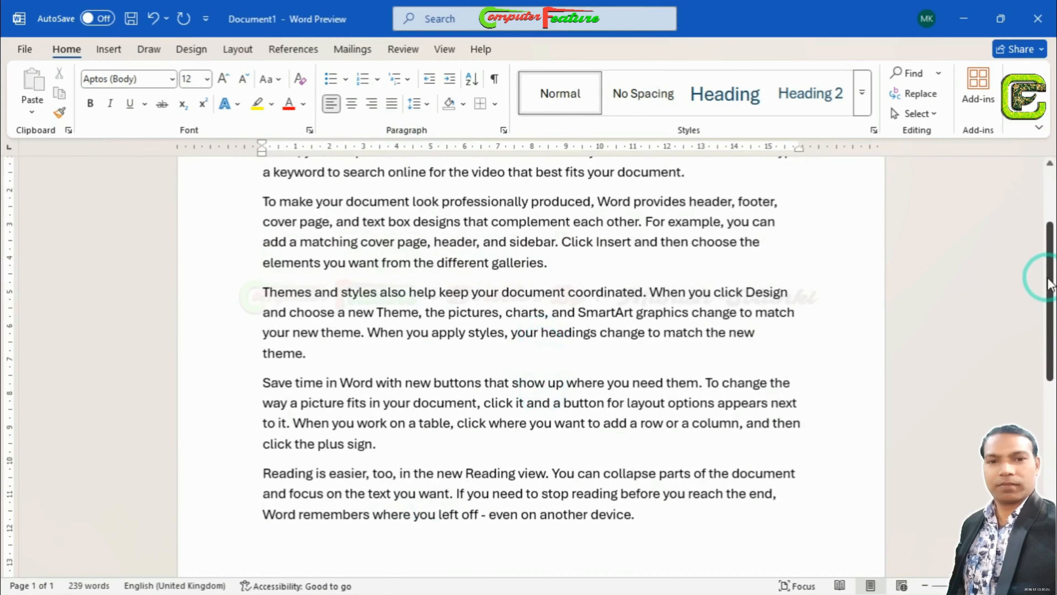
{"action": "scroll", "coordinate": [1049, 285], "scroll_direction": "up", "scroll_amount": 3}
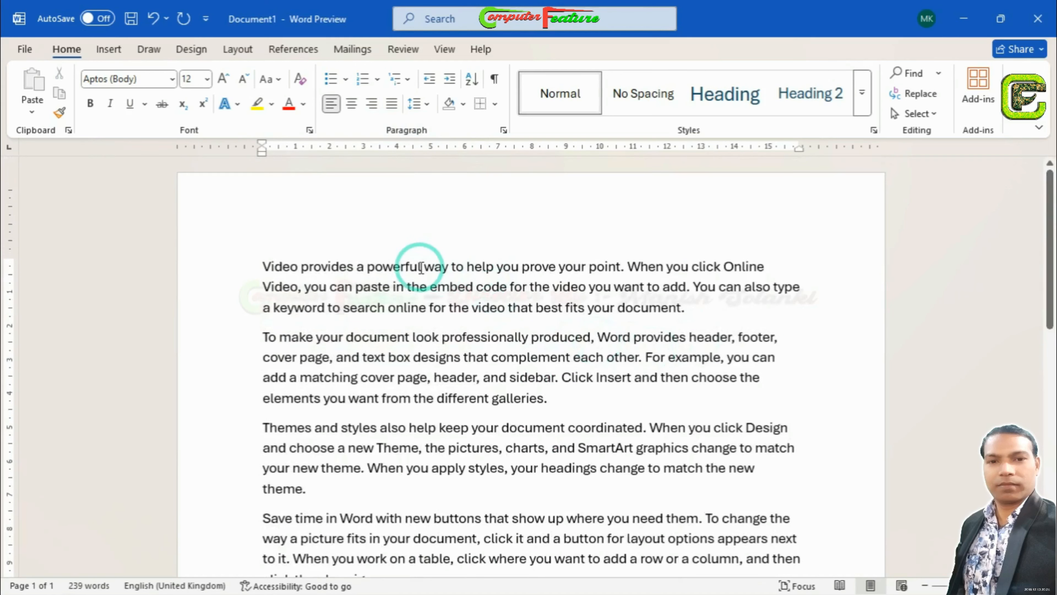
- Split the first paragraph after "Video provides a powerful" and the second after "To make your document look"
{"action": "left_click", "coordinate": [422, 268]}
{"action": "key", "text": "Return"}
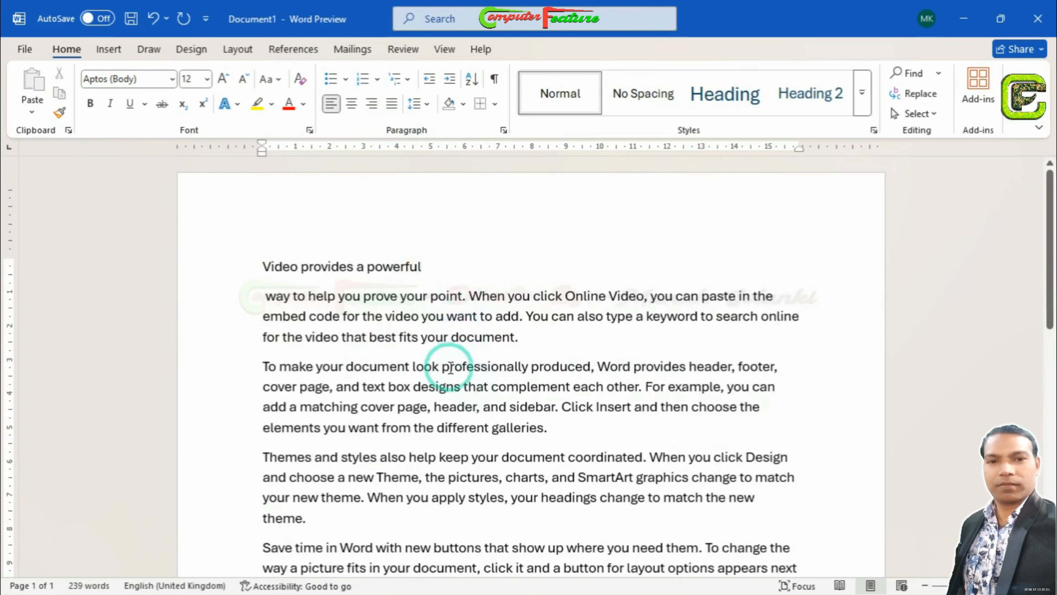
{"action": "left_click", "coordinate": [442, 367]}
{"action": "key", "text": "Return"}
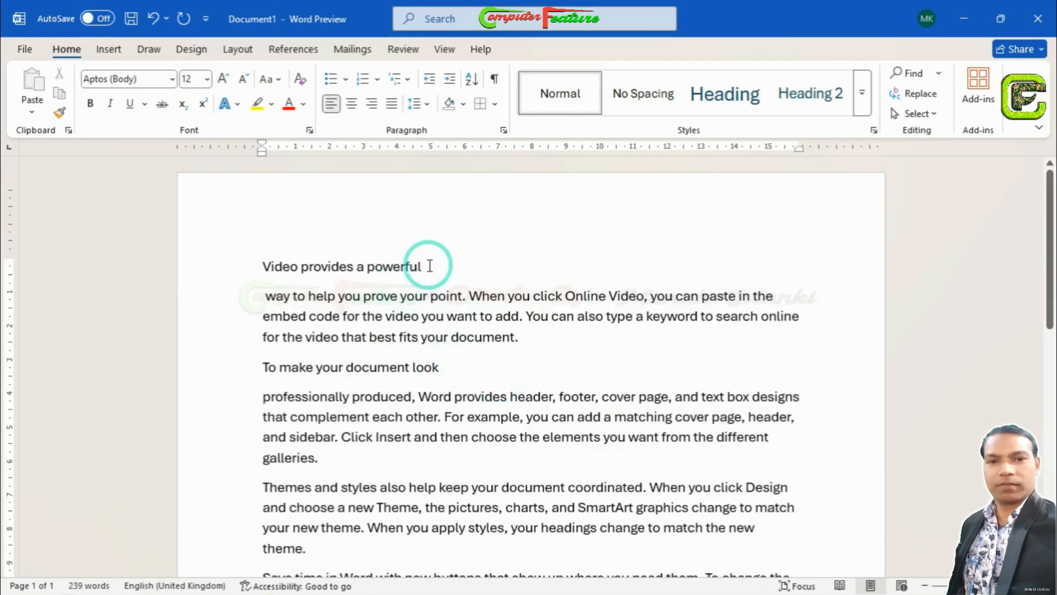
- Try justified, right, left and centered alignment on the line "Video provides a powerful", ending with justified
{"action": "left_click_drag", "start_coordinate": [430, 266], "coordinate": [260, 265]}
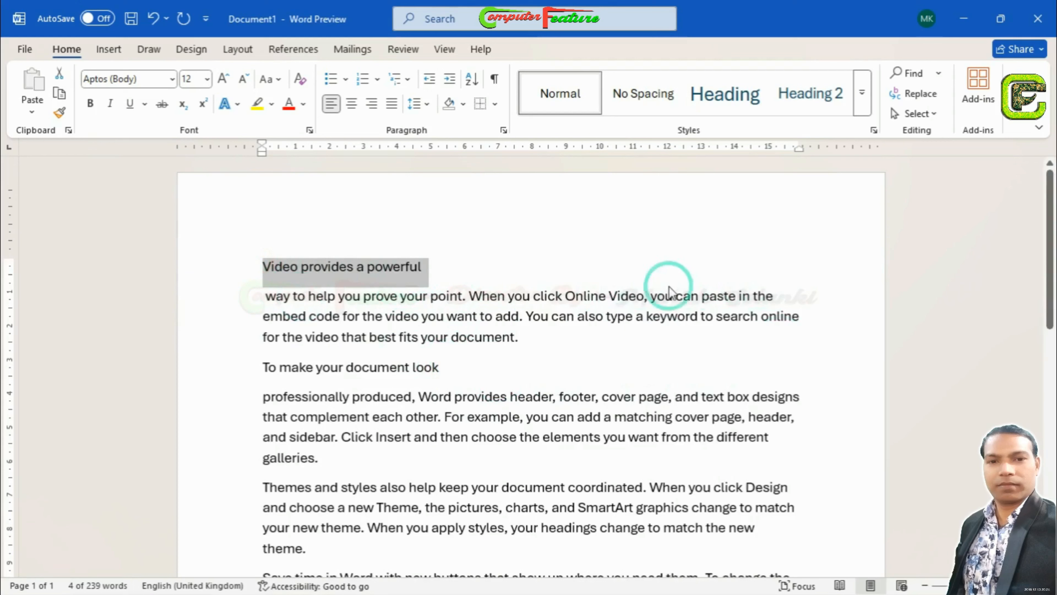
{"action": "key", "text": "ctrl+j"}
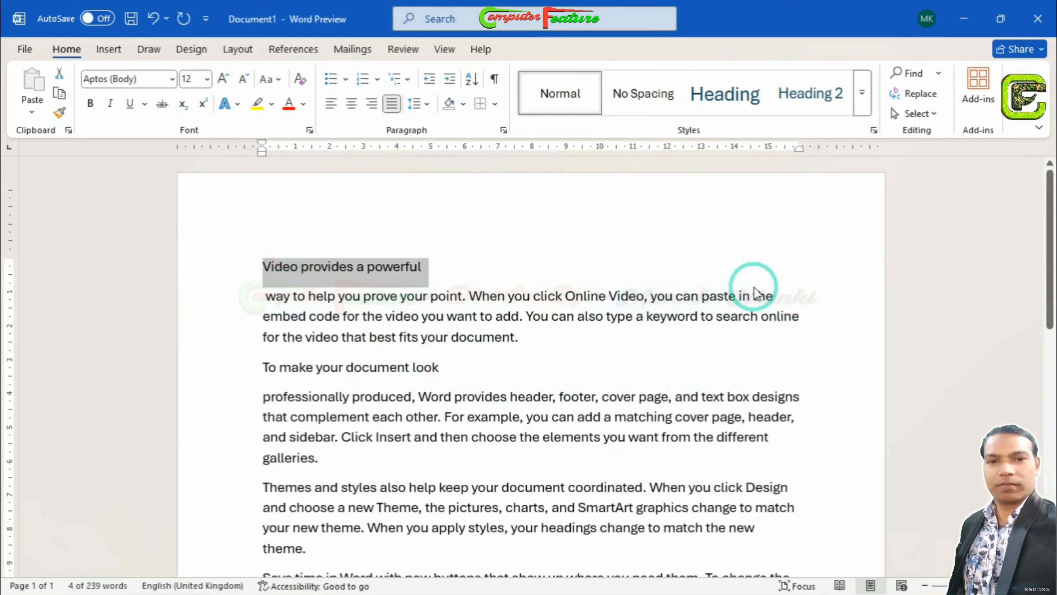
{"action": "key", "text": "ctrl+r"}
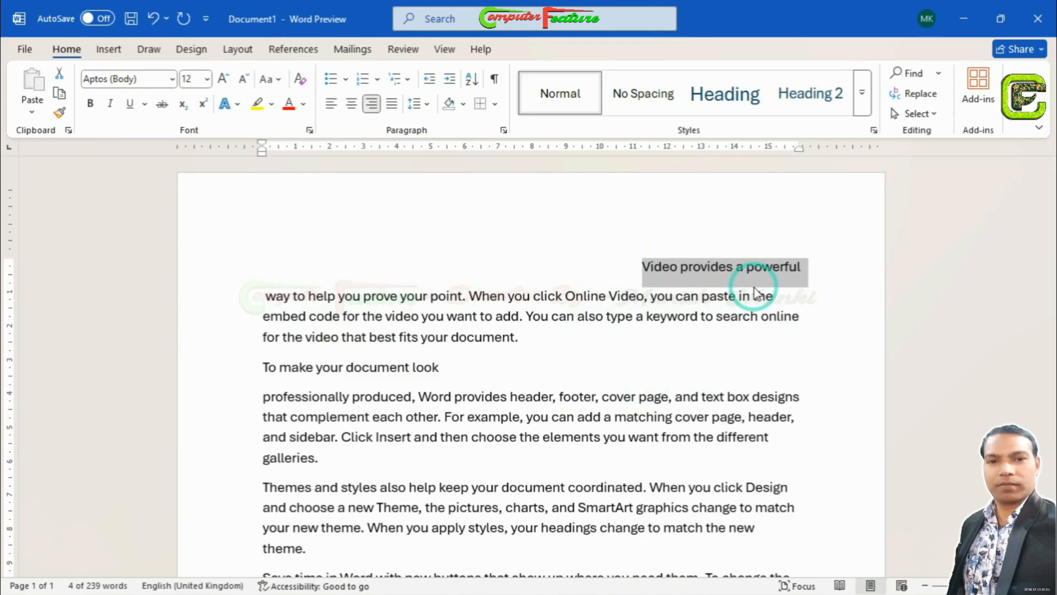
{"action": "key", "text": "ctrl+l"}
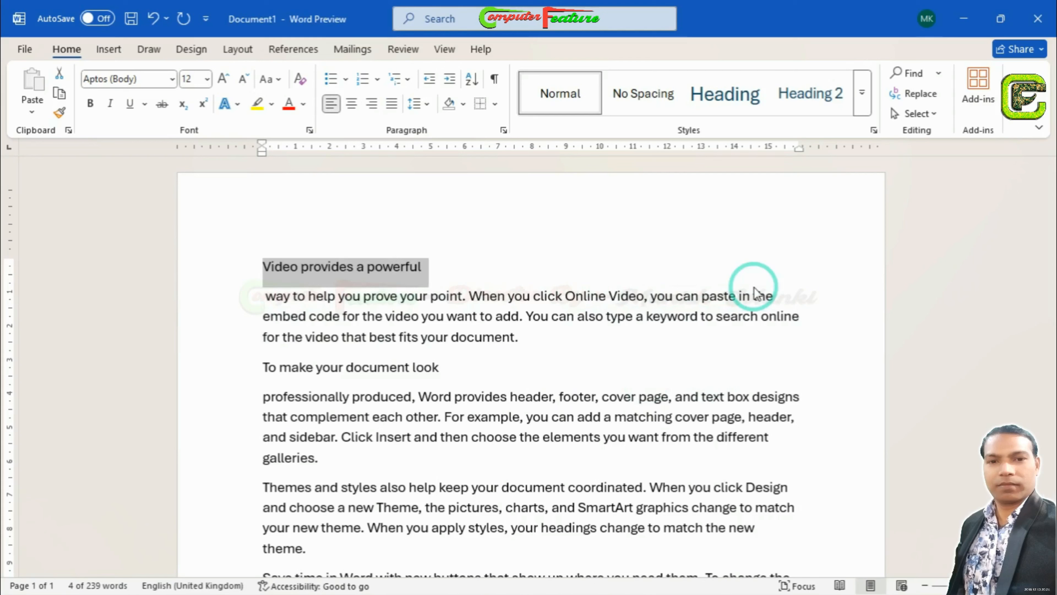
{"action": "key", "text": "ctrl+e"}
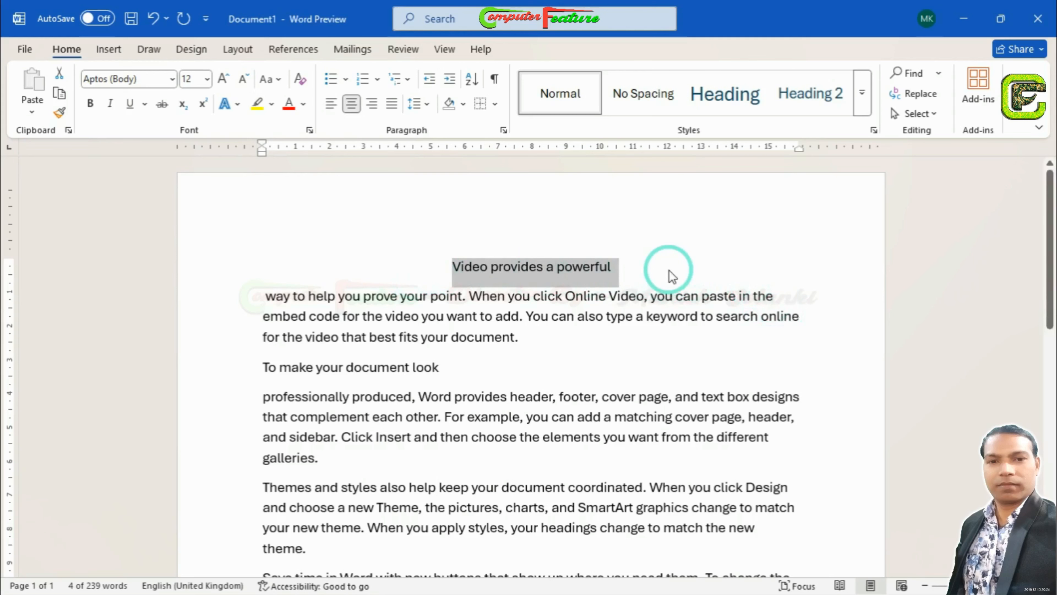
{"action": "key", "text": "ctrl+l"}
{"action": "key", "text": "ctrl+r"}
{"action": "key", "text": "ctrl+j"}
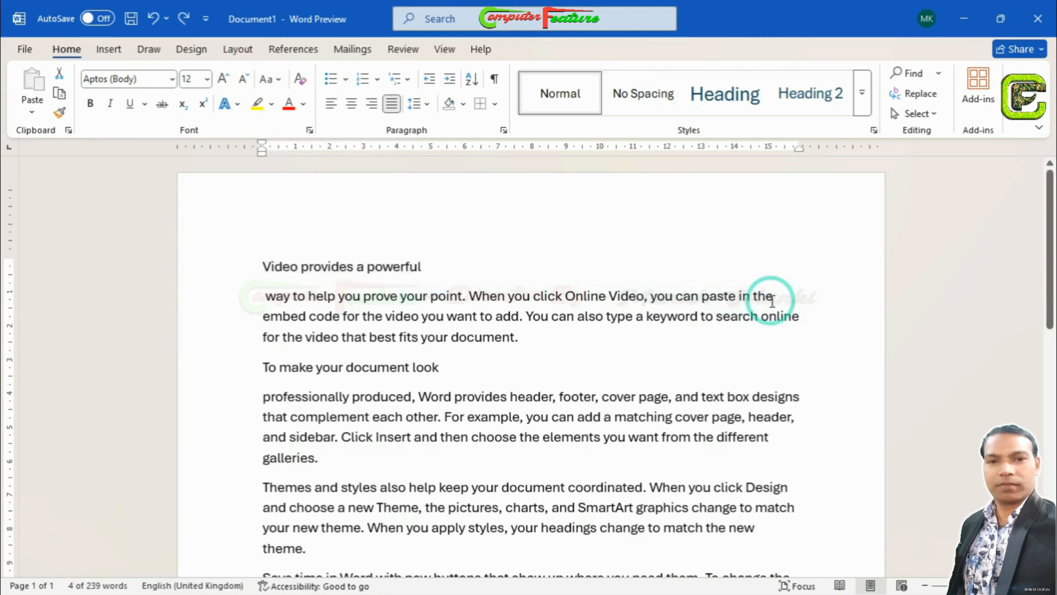
- Undo the alignment changes and the paragraph splits in the first two paragraphs
{"action": "key", "text": "ctrl+z"}
{"action": "key", "text": "ctrl+z"}
{"action": "key", "text": "ctrl+z"}
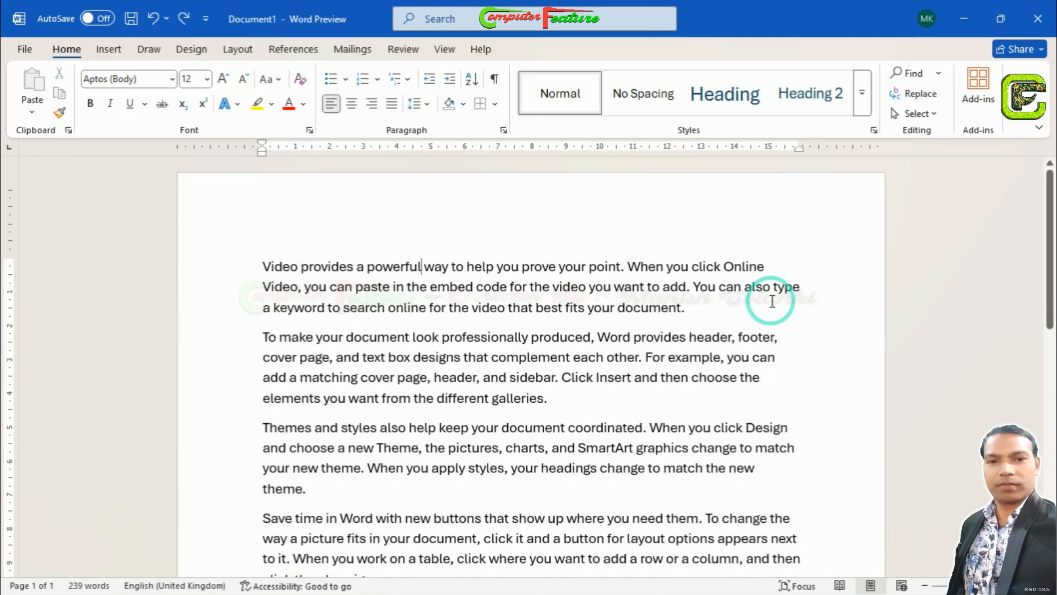
- Justify all paragraphs of the document
{"action": "key", "text": "ctrl+a"}
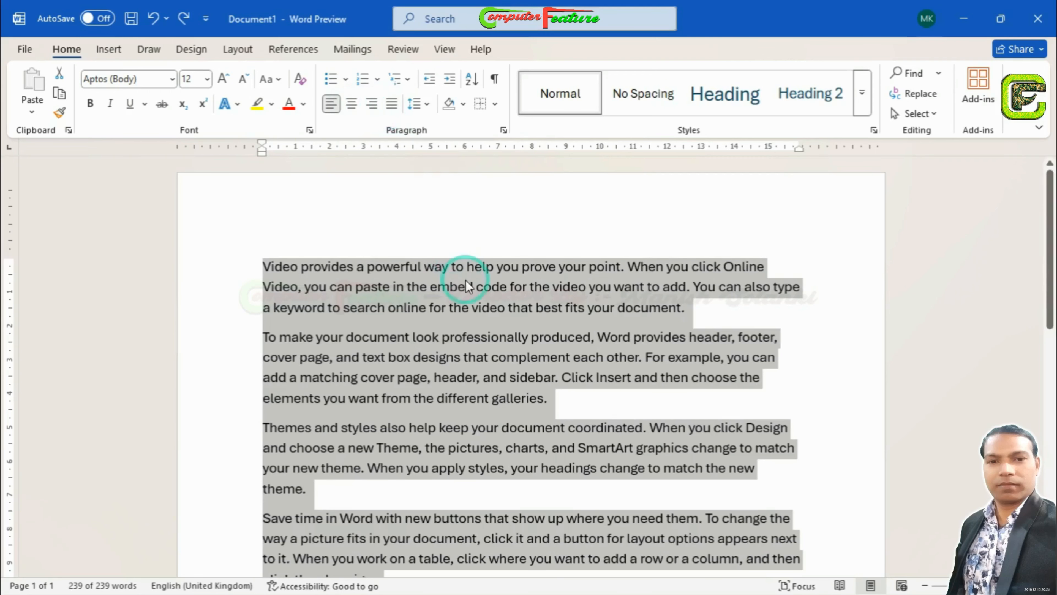
{"action": "key", "text": "ctrl+j"}
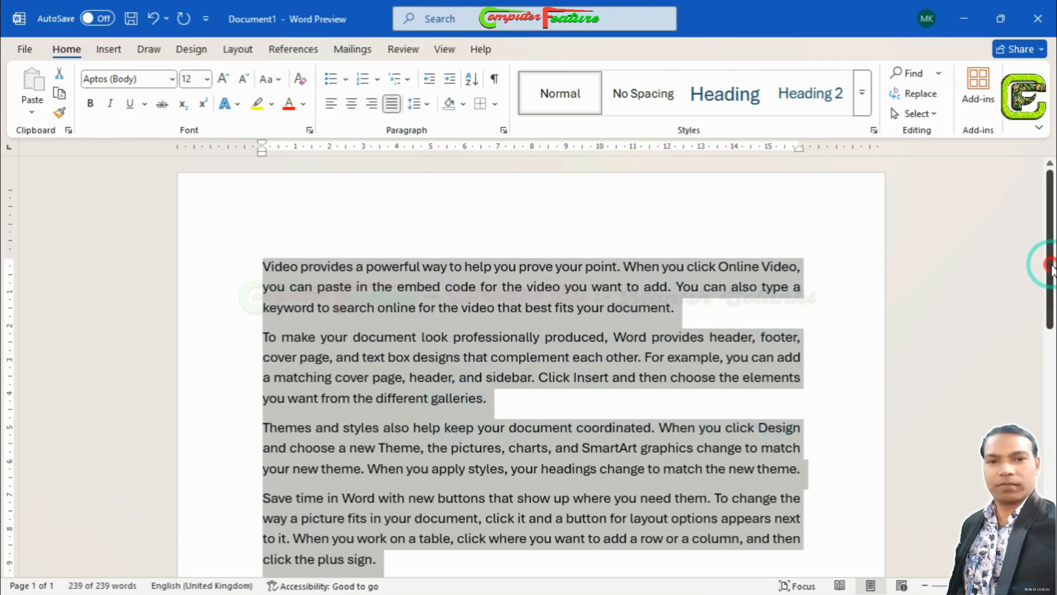
{"action": "mouse_move", "coordinate": [1050, 271]}
{"action": "left_mouse_down"}
{"action": "mouse_move", "coordinate": [1049, 354]}
{"action": "mouse_move", "coordinate": [1049, 258]}
{"action": "left_mouse_up"}
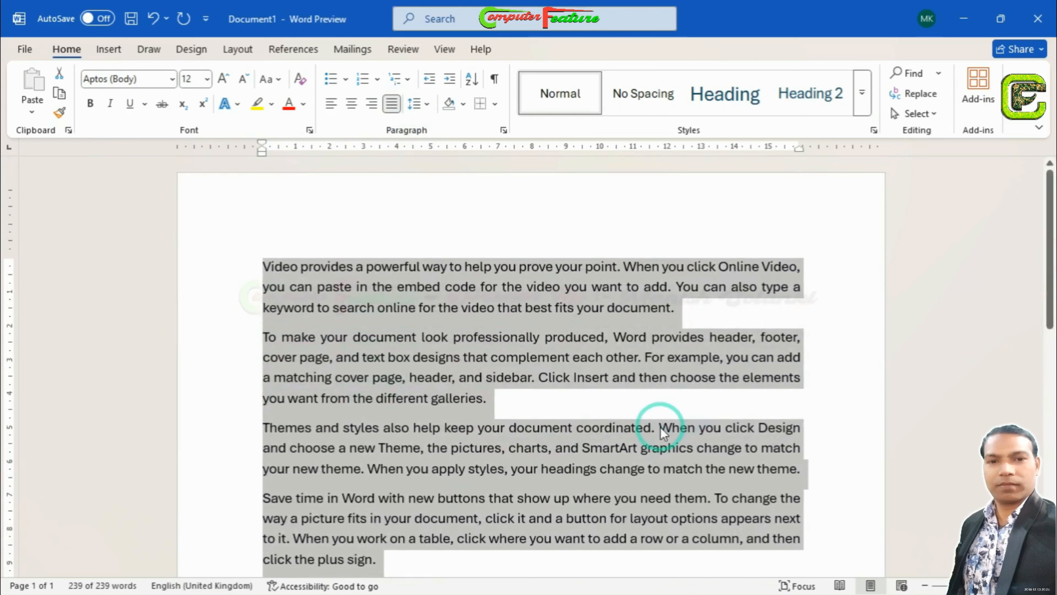
- Apply distributed alignment to all paragraphs and look over how their last lines are spread
{"action": "key", "text": "ctrl+shift+j"}
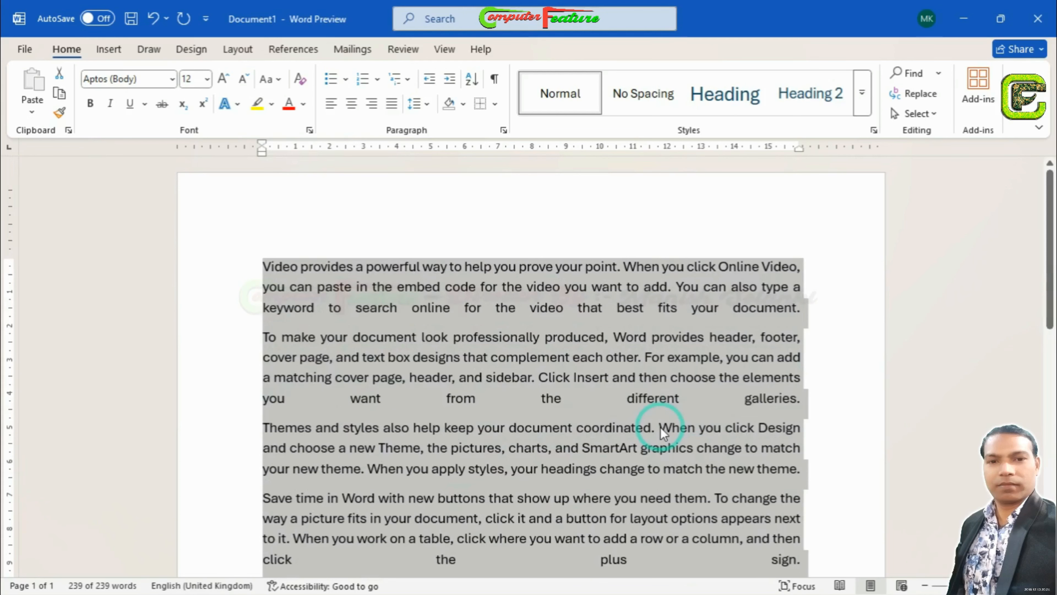
{"action": "left_click", "coordinate": [664, 432]}
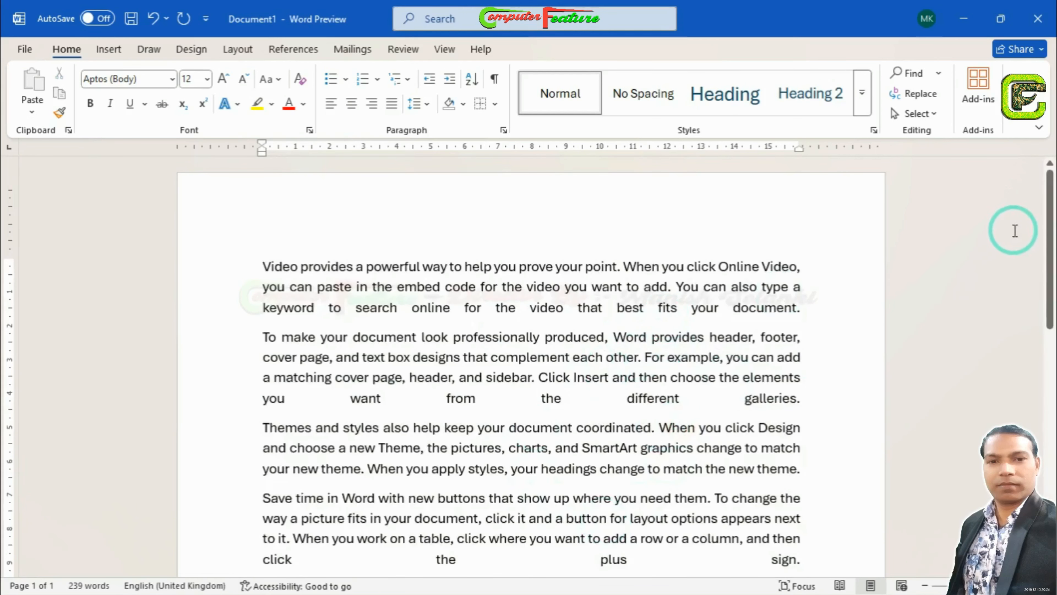
{"action": "left_click_drag", "start_coordinate": [1050, 206], "coordinate": [1052, 250]}
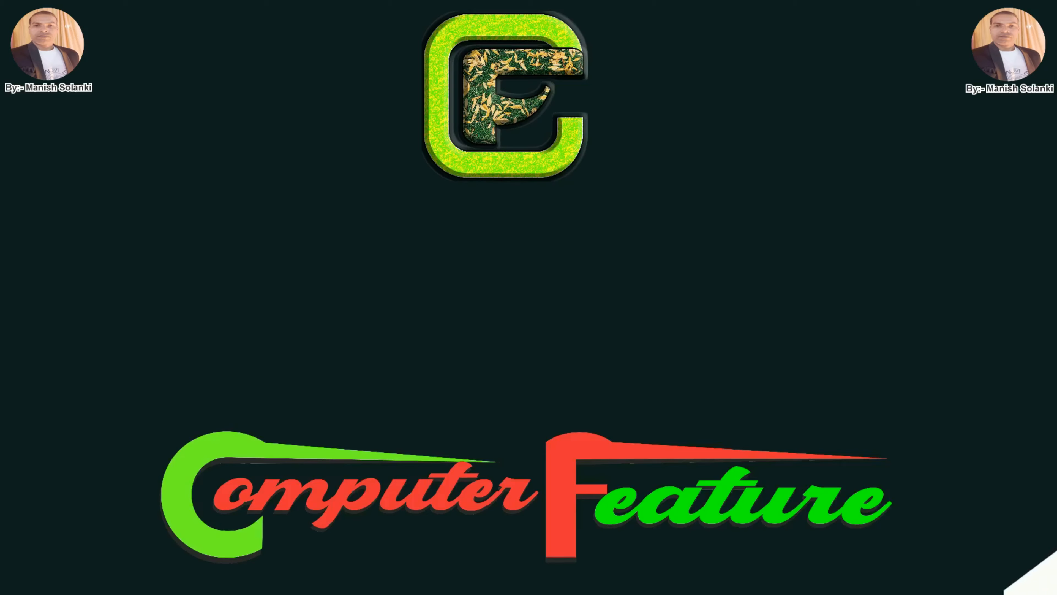